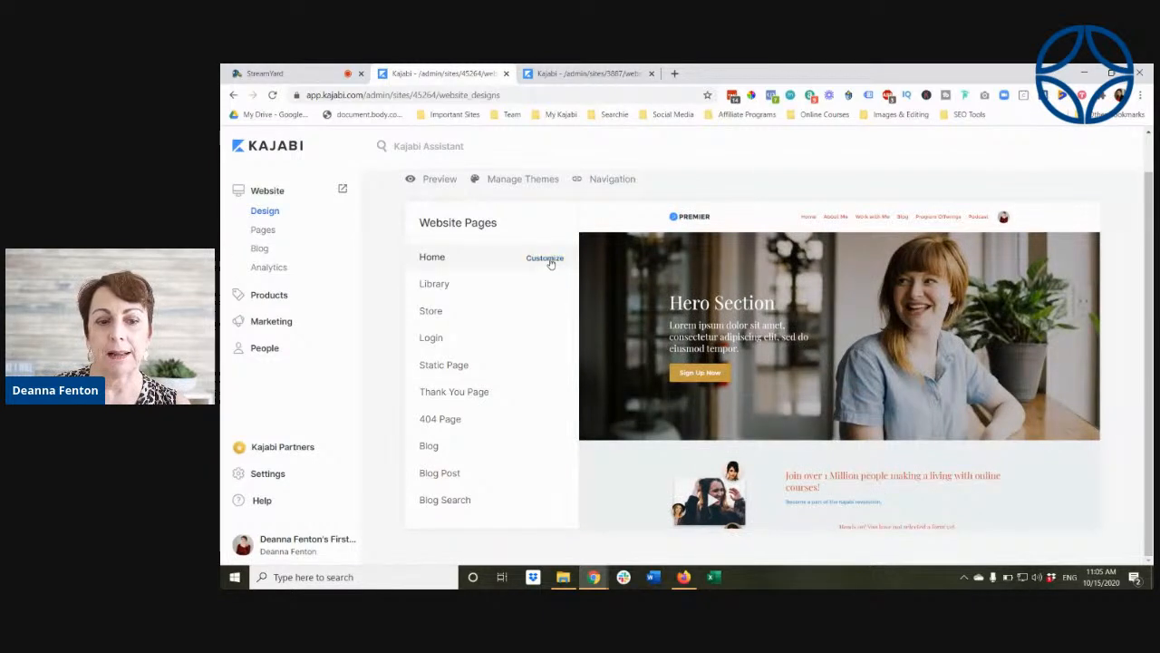
Step: Open the Home page for customization, review the section types available to add, and return to the website design overview
{"action": "left_click", "coordinate": [549, 261]}
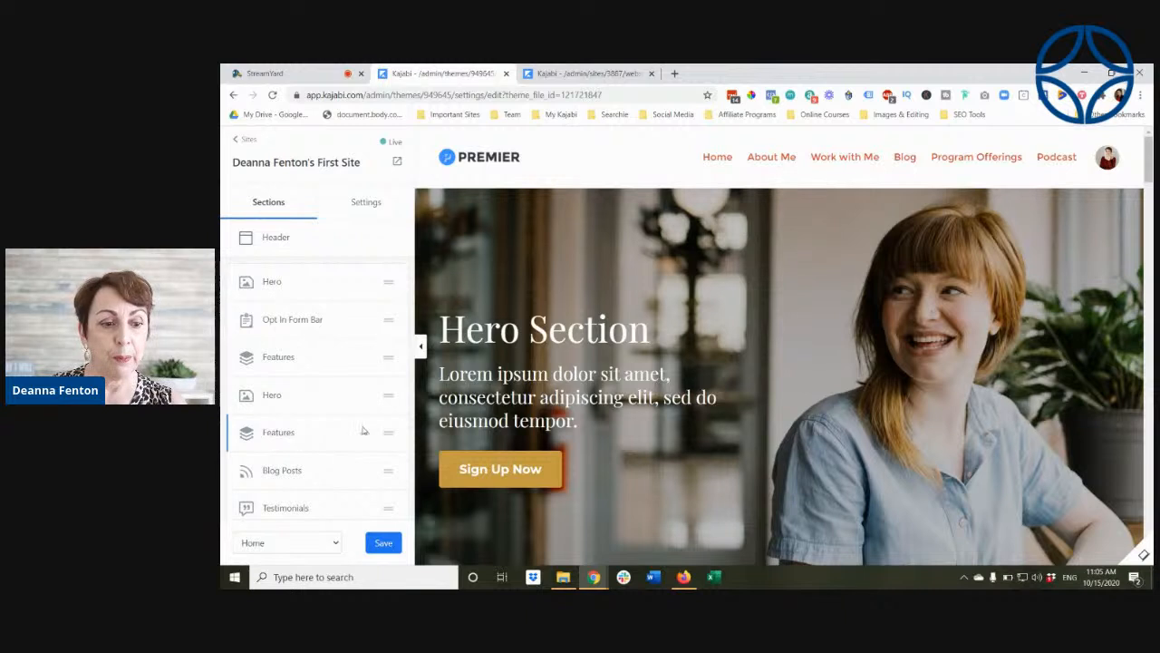
{"action": "scroll", "coordinate": [299, 503], "scroll_direction": "down", "scroll_amount": 2}
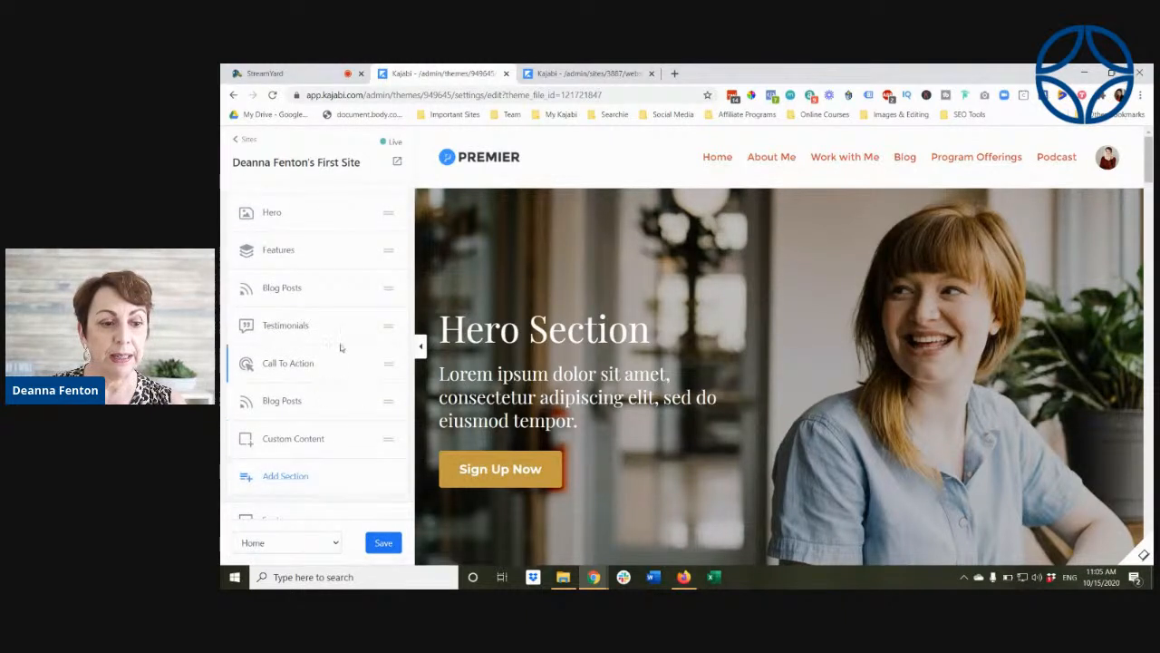
{"action": "left_click", "coordinate": [285, 476]}
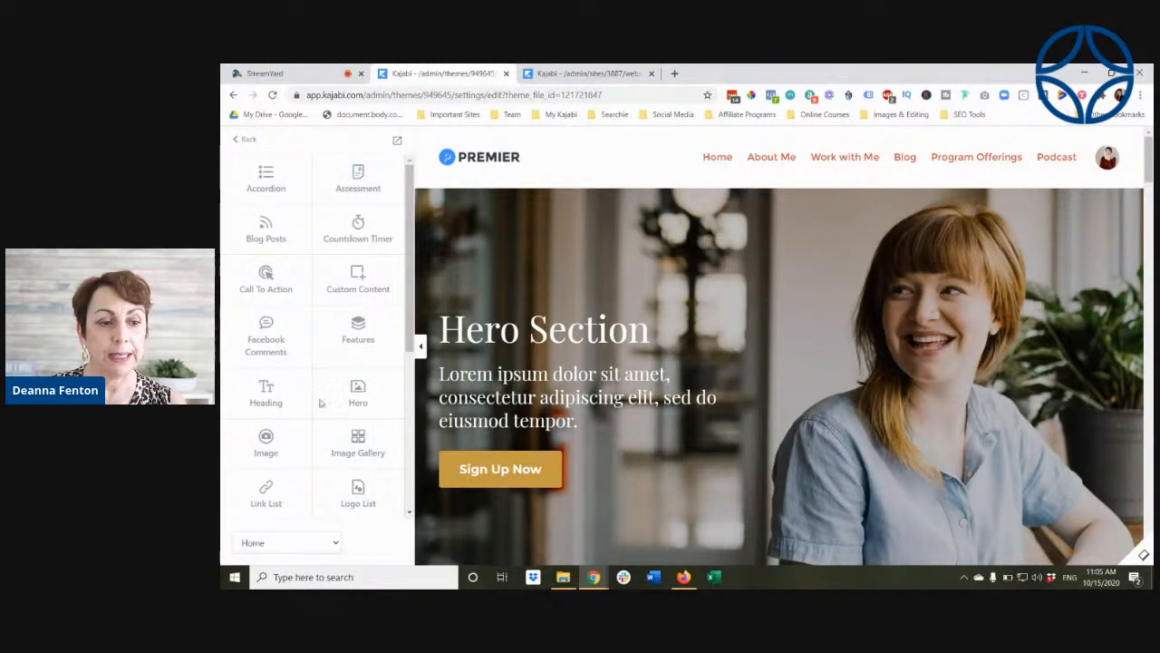
{"action": "scroll", "coordinate": [317, 326], "scroll_direction": "down", "scroll_amount": 3}
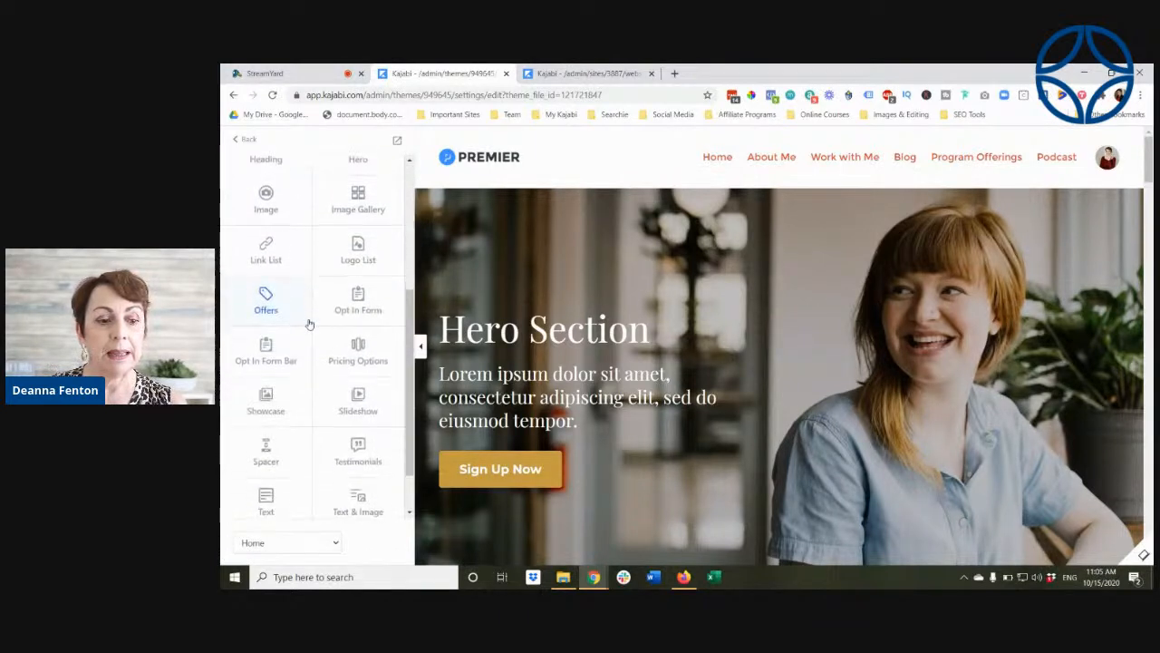
{"action": "scroll", "coordinate": [308, 336], "scroll_direction": "up", "scroll_amount": 4}
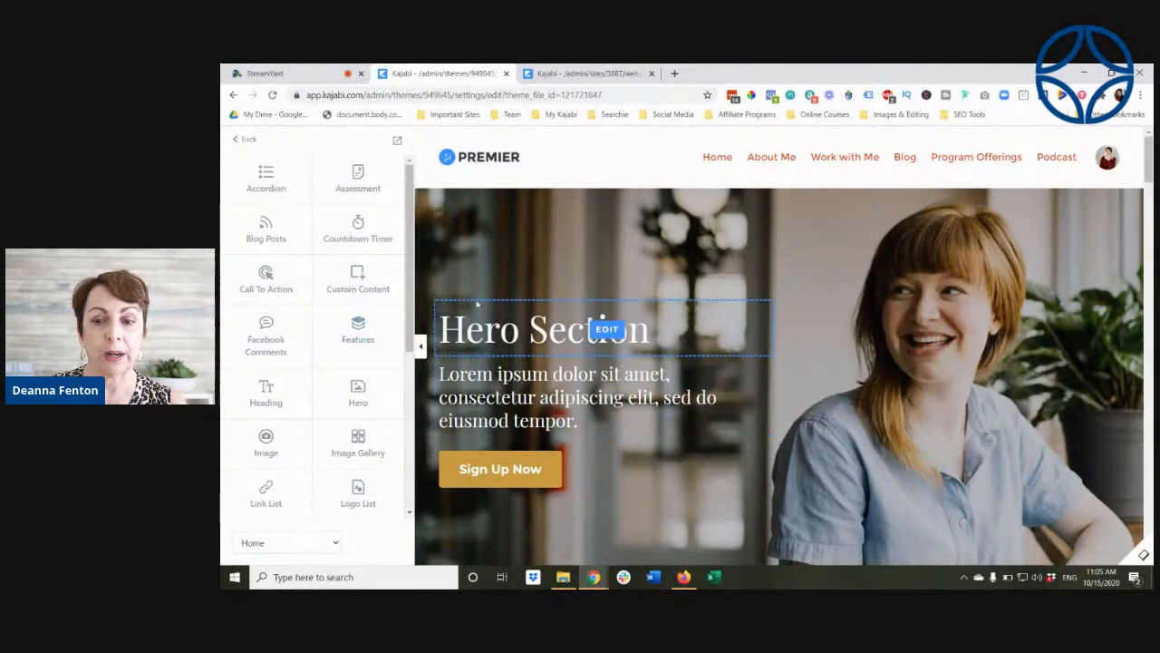
{"action": "left_click", "coordinate": [251, 142]}
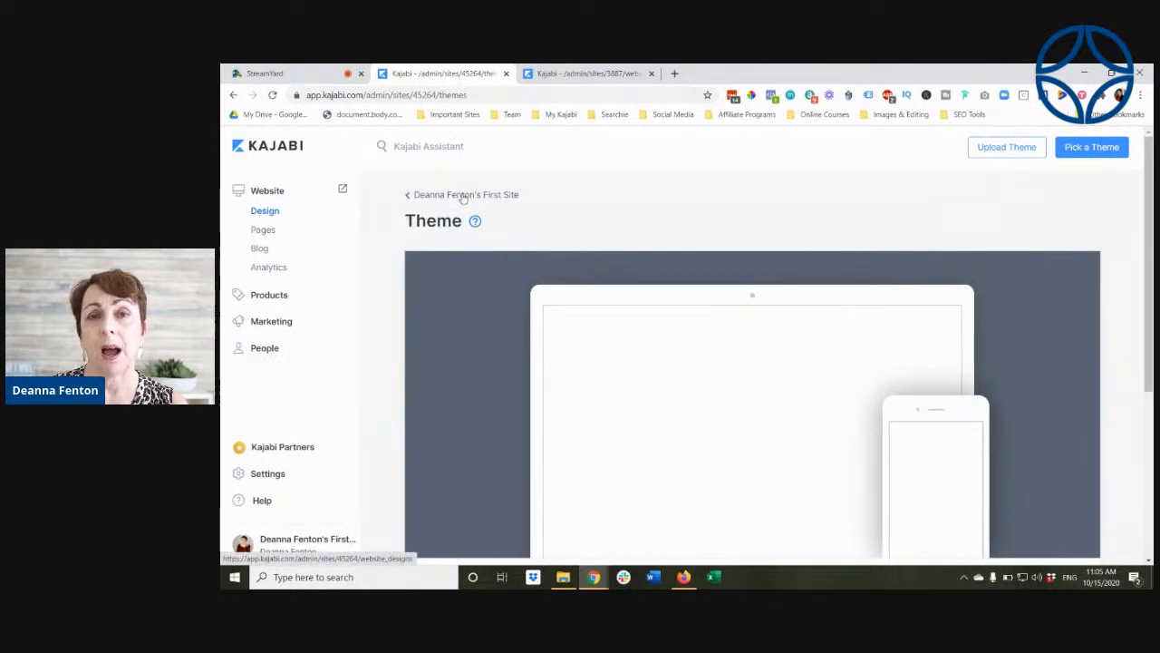
{"action": "left_click", "coordinate": [464, 196]}
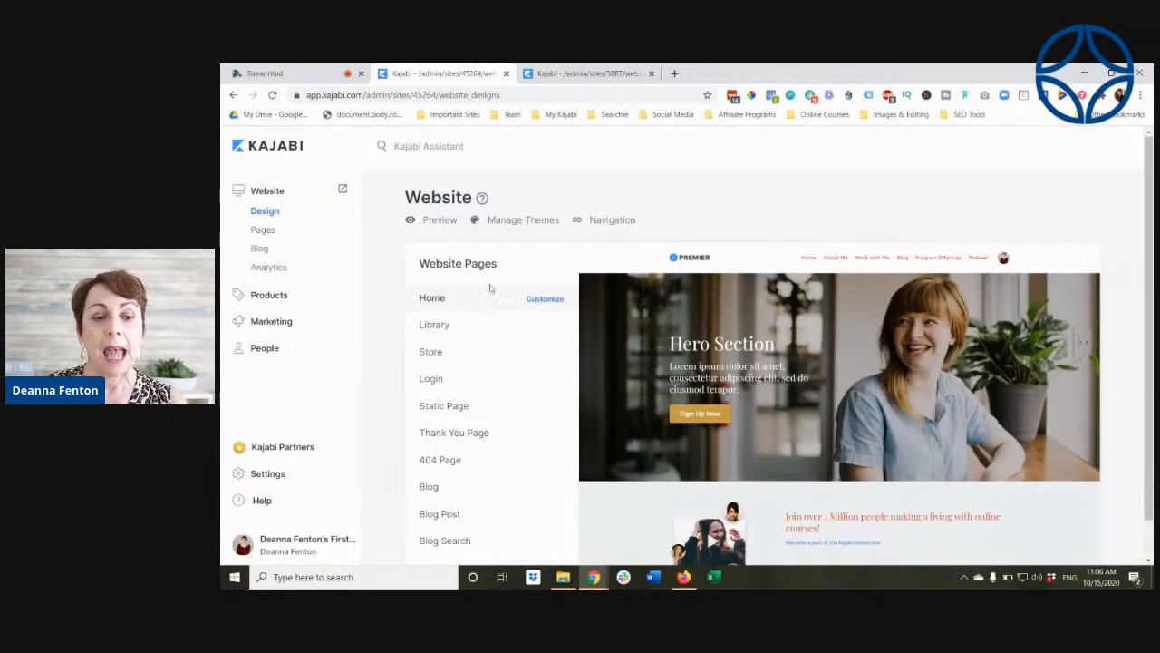
Step: Preview the Library page among the website pages and read its description
{"action": "scroll", "coordinate": [490, 288], "scroll_direction": "down", "scroll_amount": 1}
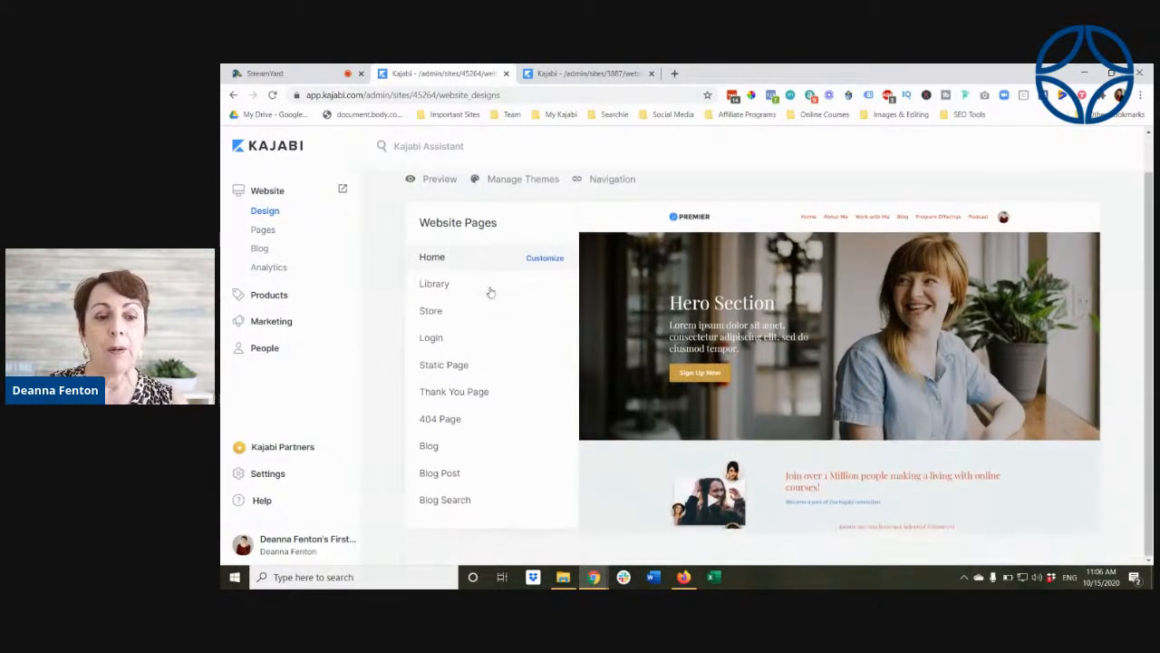
{"action": "left_click", "coordinate": [434, 285]}
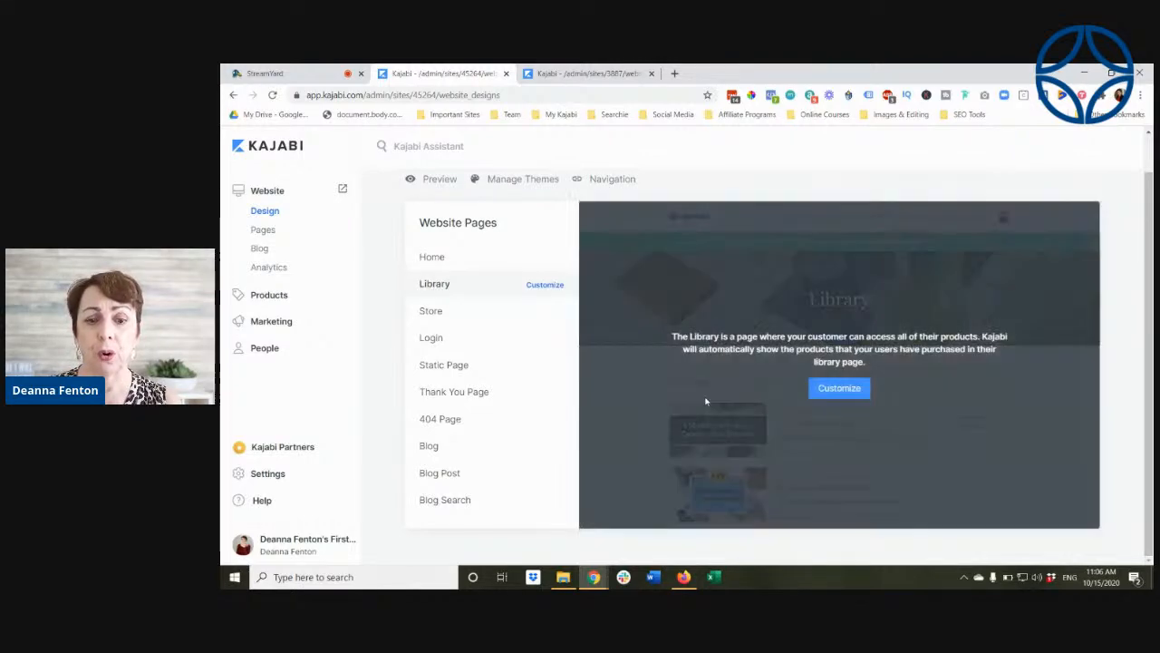
{"action": "scroll", "coordinate": [626, 408], "scroll_direction": "up", "scroll_amount": 1}
{"action": "scroll", "coordinate": [634, 462], "scroll_direction": "down", "scroll_amount": 1}
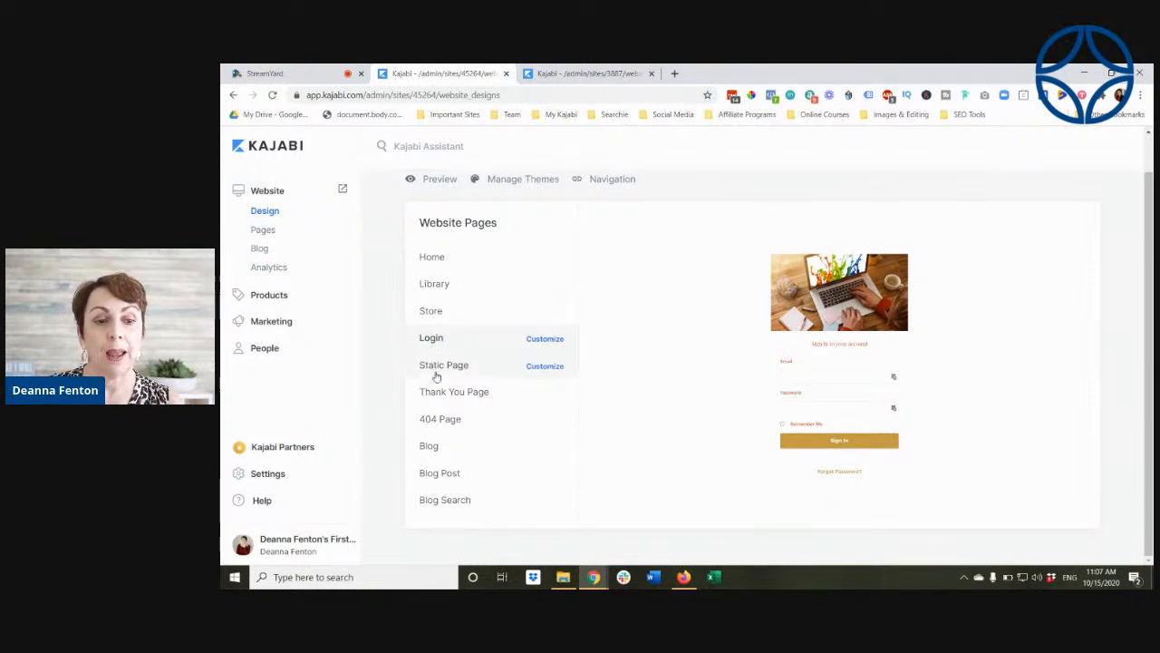
Step: Preview the Static Page, Thank You Page, 404 Page, Blog and Blog Post templates of the current theme
{"action": "left_click", "coordinate": [442, 366]}
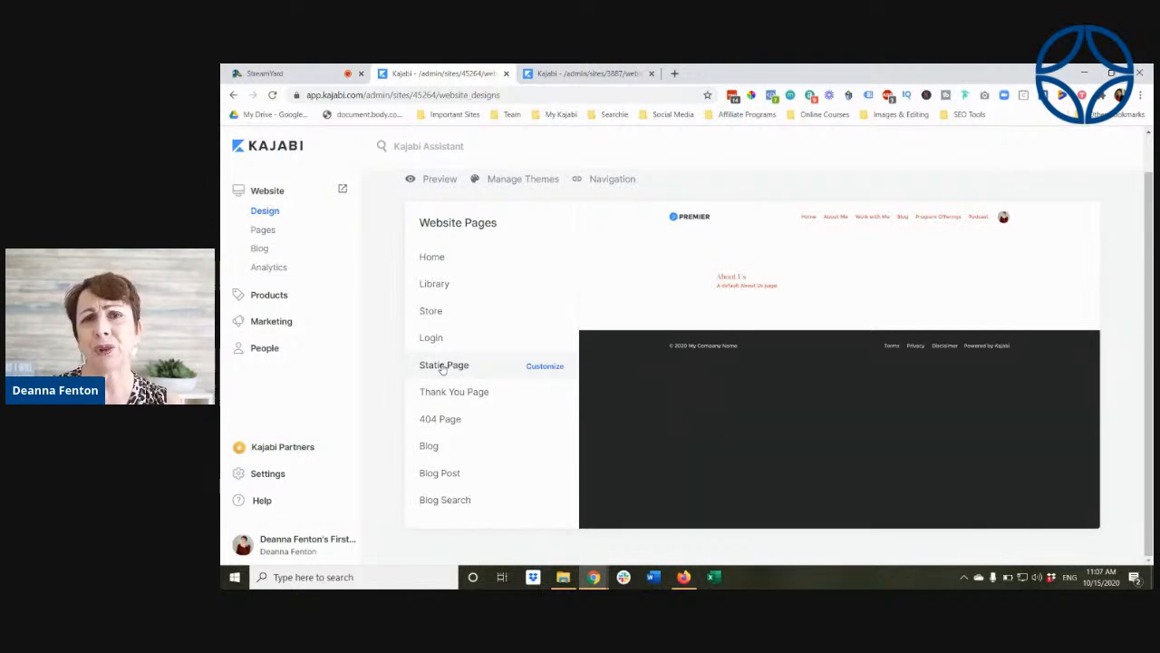
{"action": "left_click", "coordinate": [452, 395]}
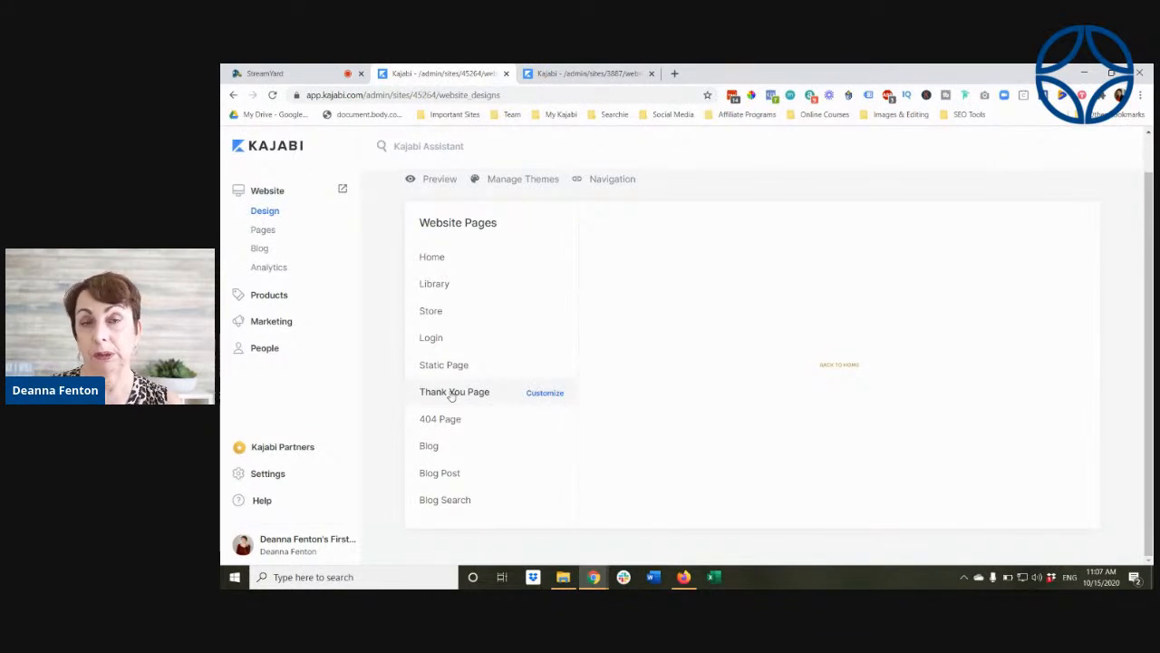
{"action": "left_click", "coordinate": [442, 428]}
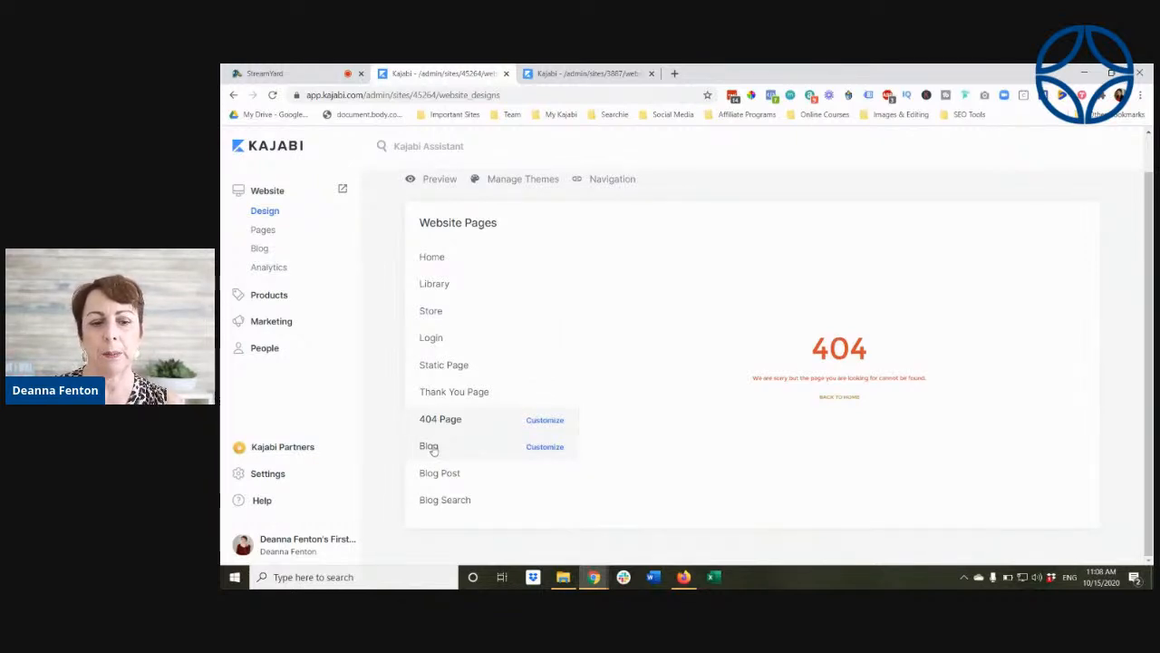
{"action": "left_click", "coordinate": [432, 447]}
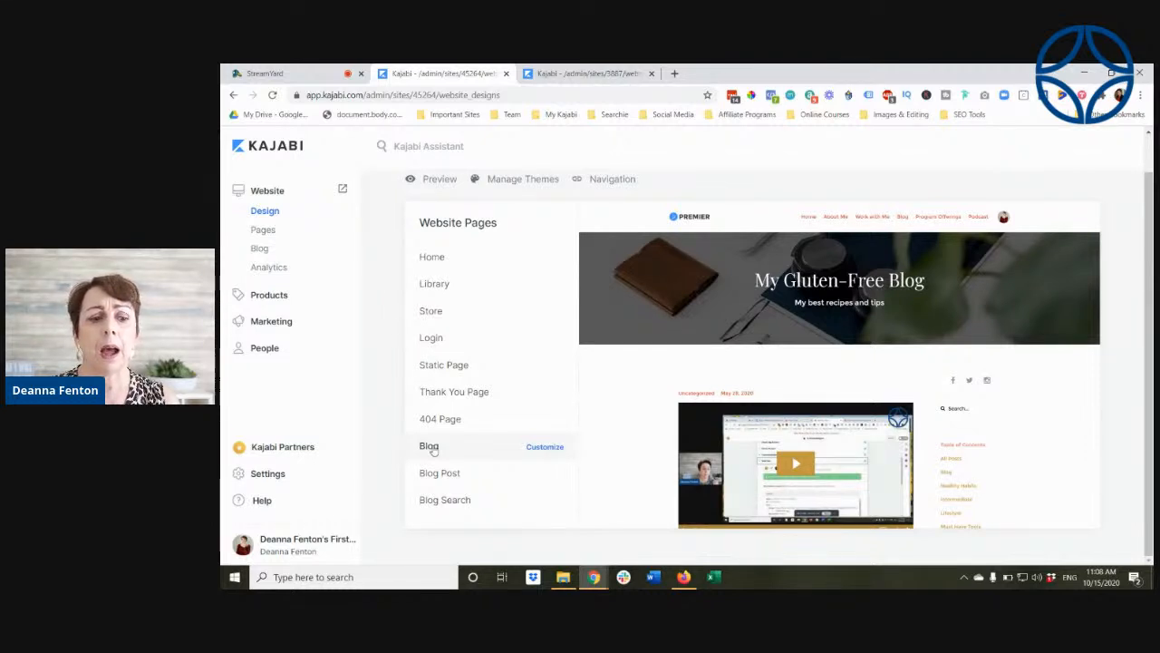
{"action": "left_click", "coordinate": [436, 484]}
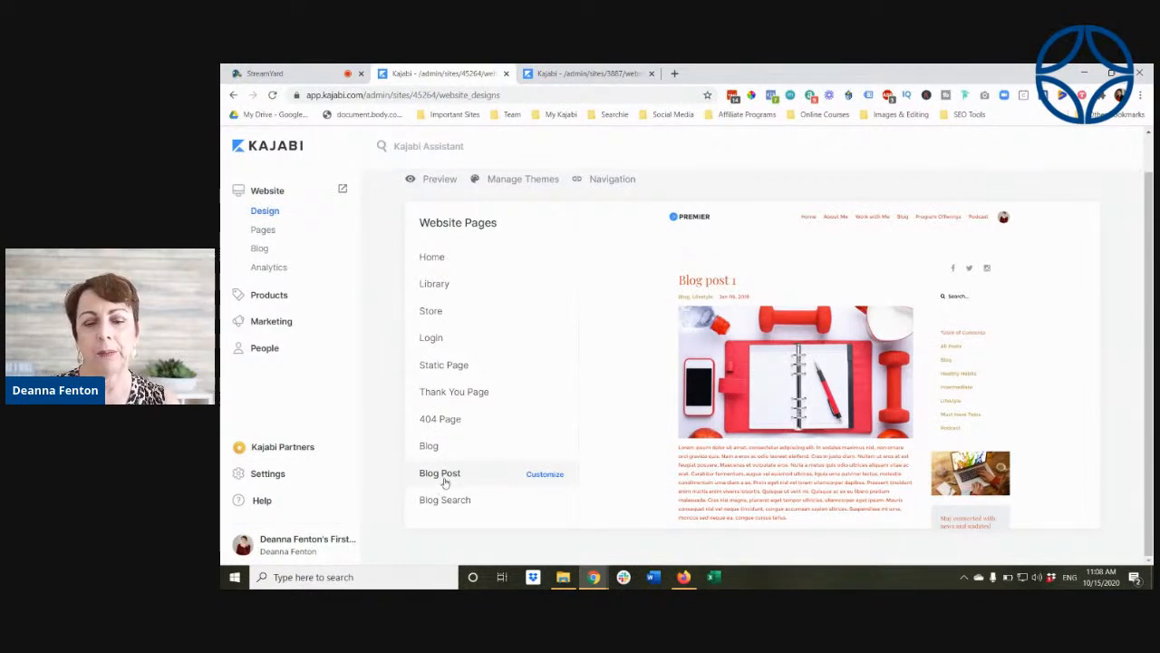
{"action": "left_click", "coordinate": [437, 446]}
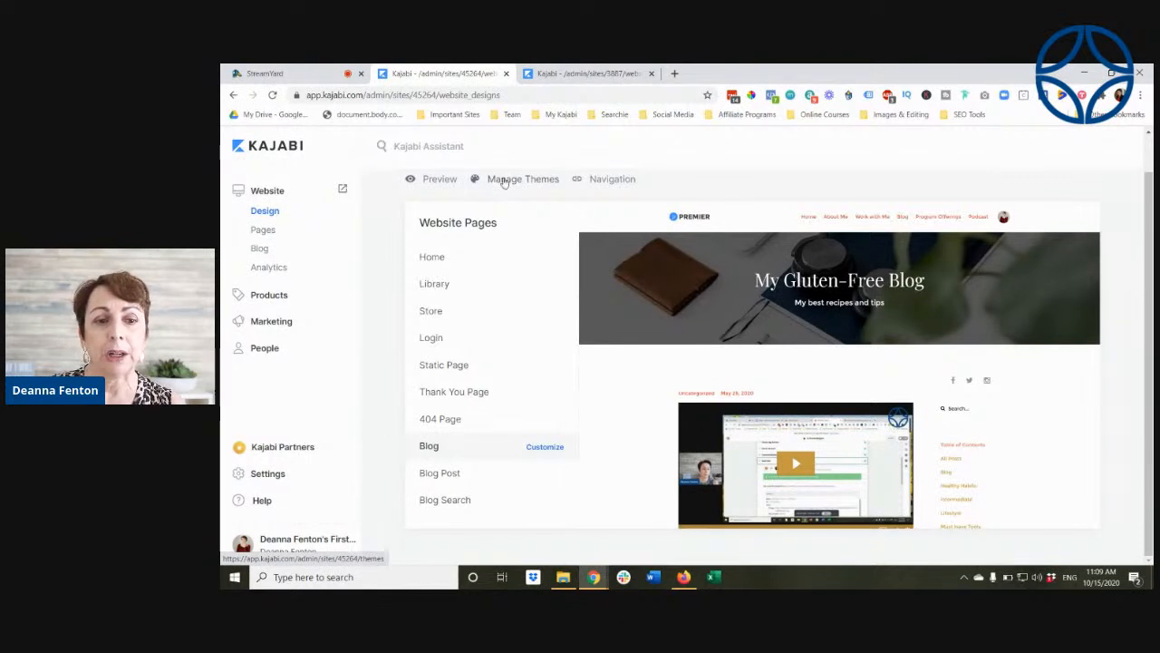
Step: Open theme management and look over the list of themes installed on the site
{"action": "left_click", "coordinate": [504, 181]}
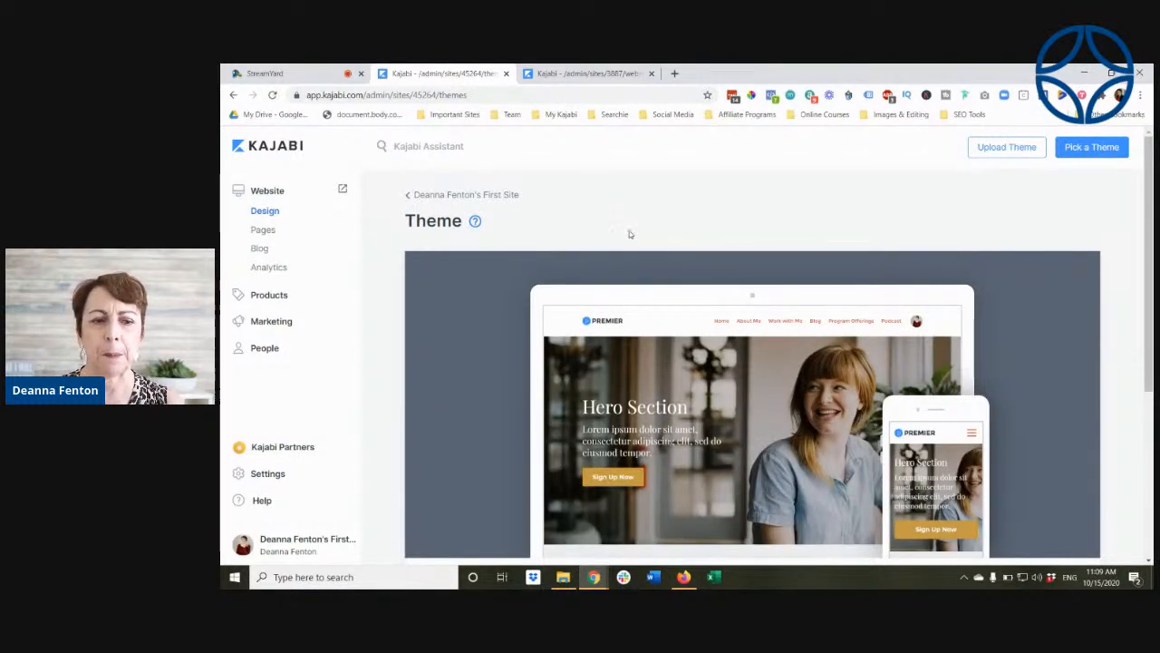
{"action": "mouse_move", "coordinate": [660, 261]}
{"action": "scroll", "coordinate": [556, 399], "scroll_direction": "down", "scroll_amount": 3}
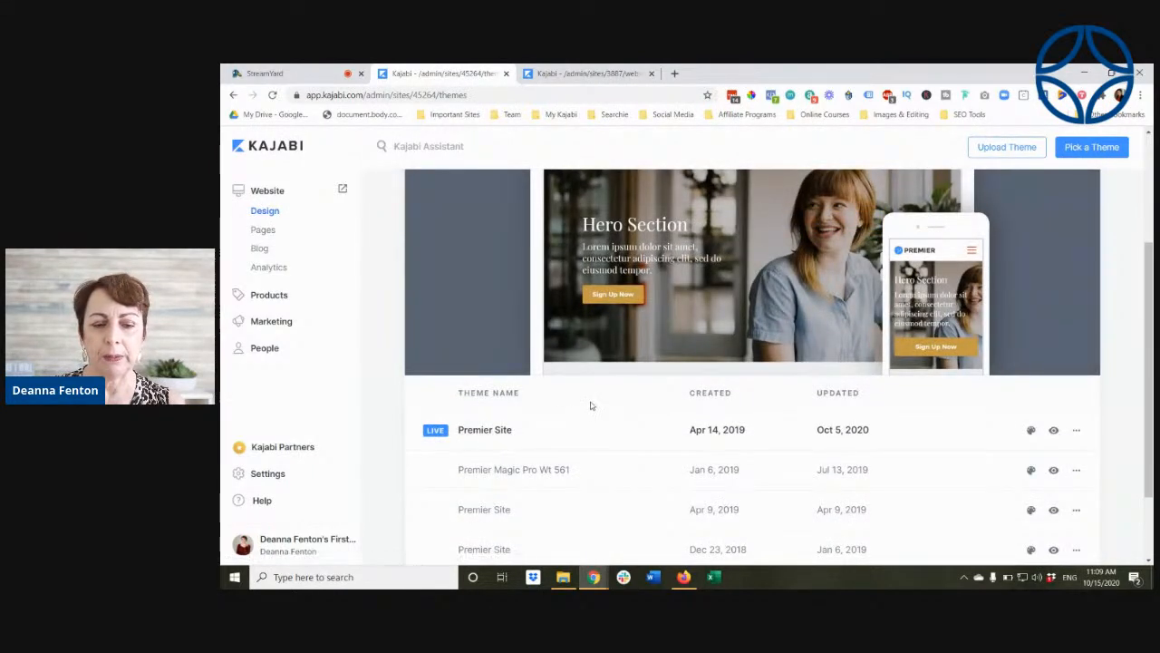
{"action": "scroll", "coordinate": [589, 403], "scroll_direction": "up", "scroll_amount": 3}
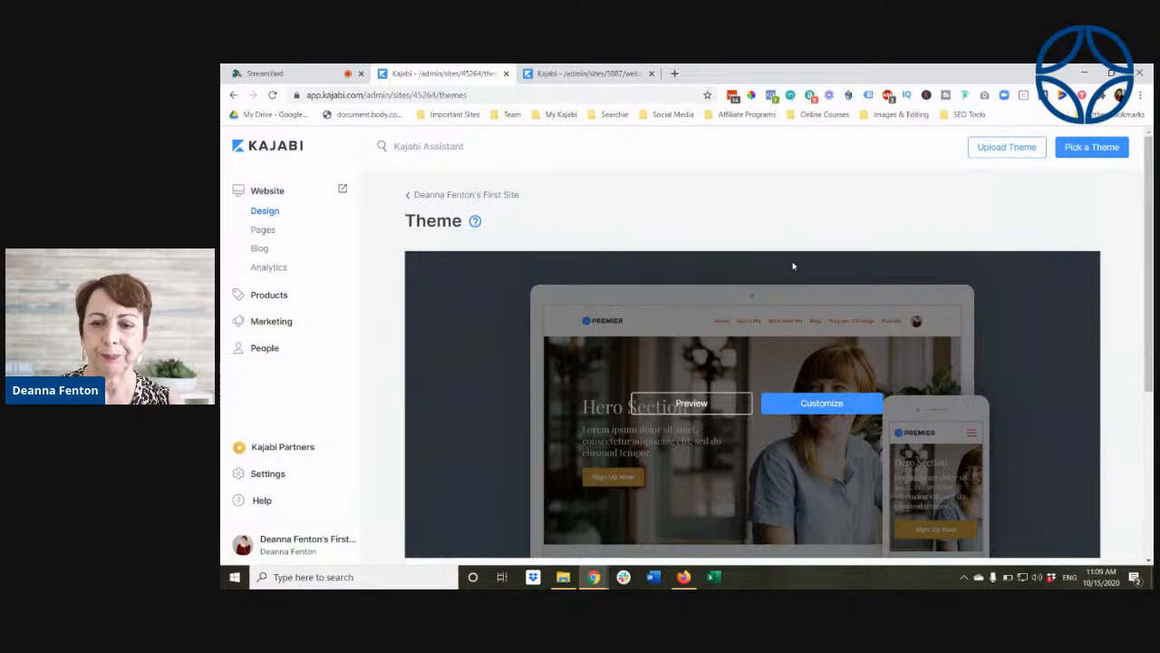
Step: Pick the Encore Site Beta v0.3.0 theme, look through its preview and install it on the site
{"action": "left_click", "coordinate": [1102, 150]}
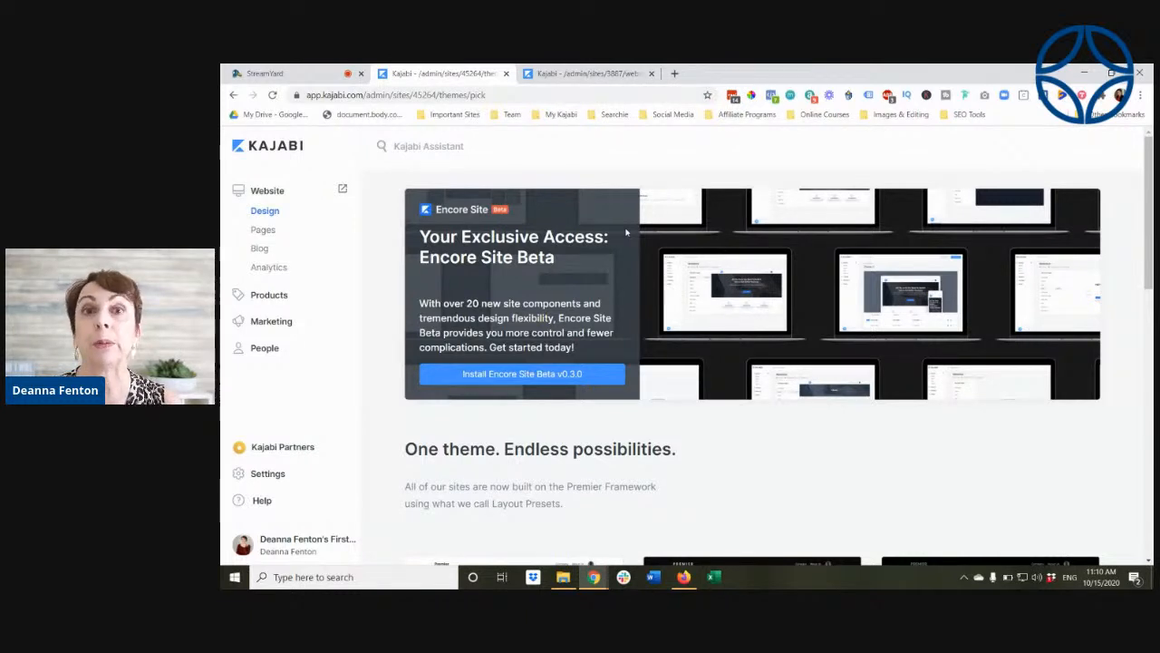
{"action": "left_click", "coordinate": [514, 380]}
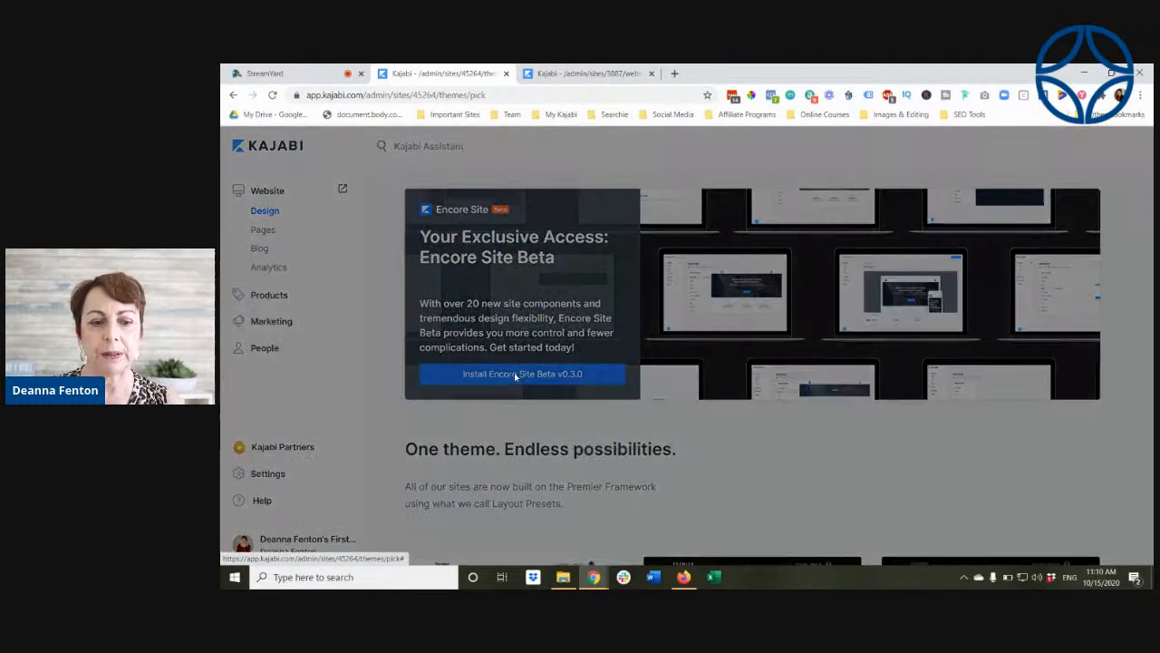
{"action": "scroll", "coordinate": [636, 362], "scroll_direction": "down", "scroll_amount": 5}
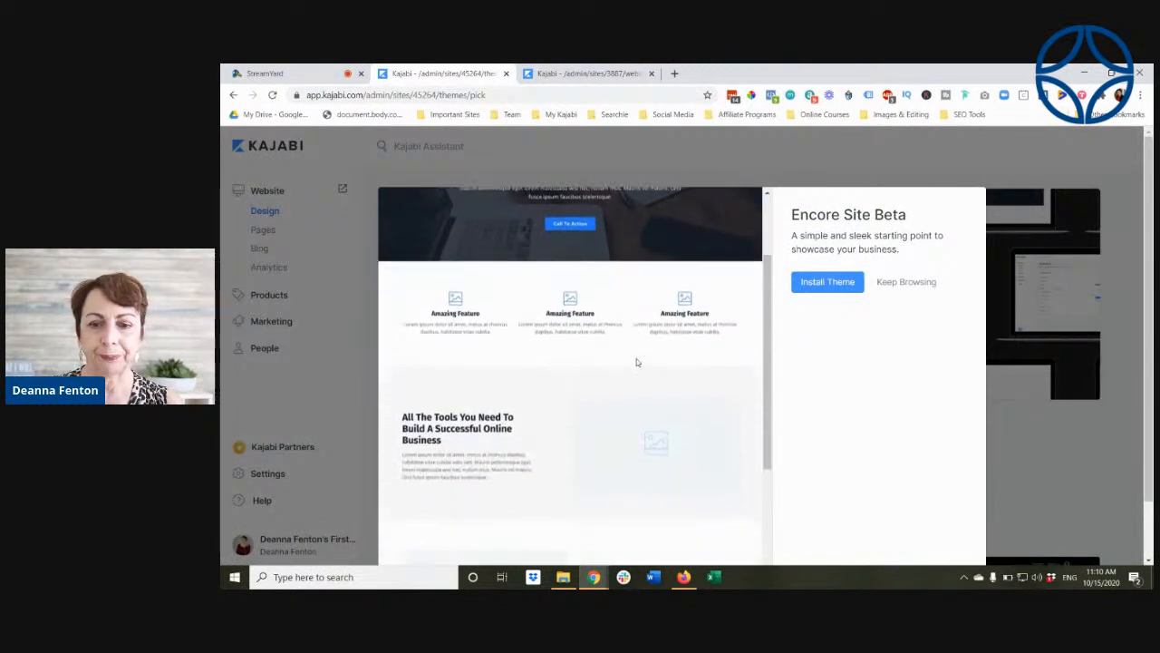
{"action": "scroll", "coordinate": [636, 362], "scroll_direction": "up", "scroll_amount": 5}
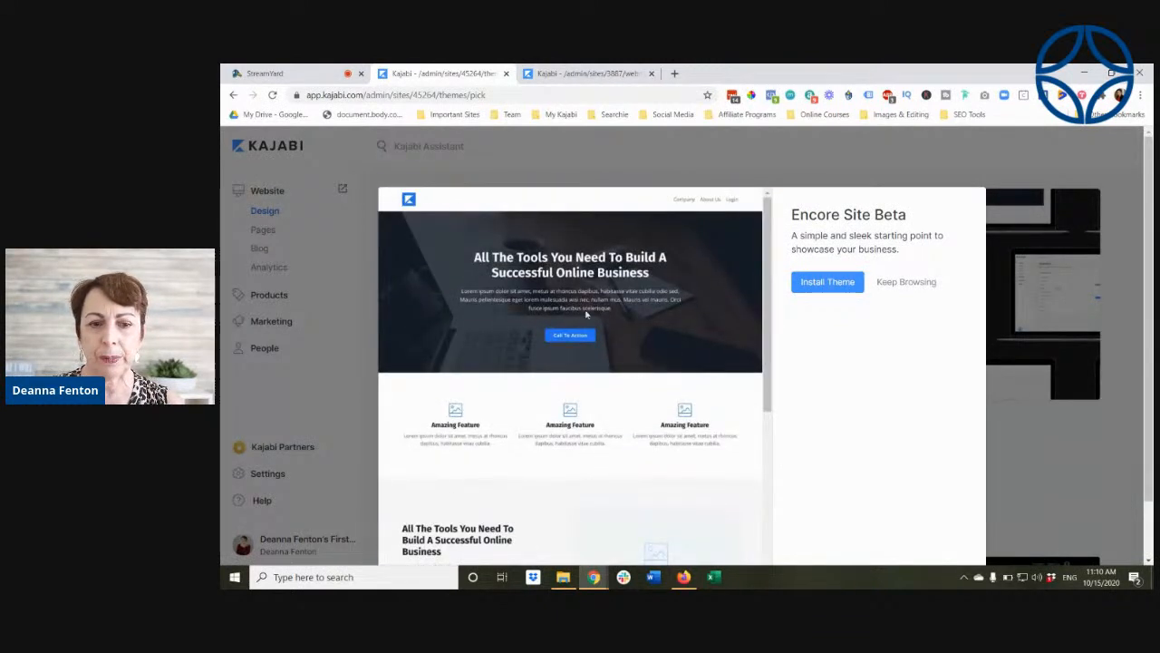
{"action": "left_click", "coordinate": [835, 284]}
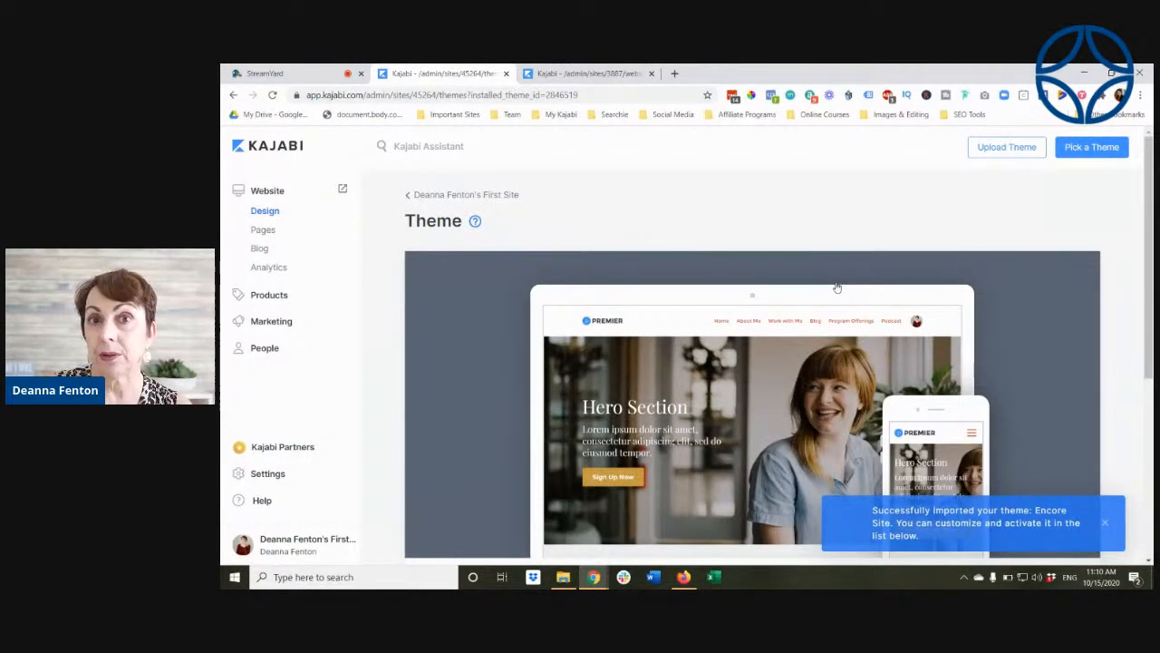
Step: Open the newly installed Encore Site theme for customization
{"action": "scroll", "coordinate": [870, 312], "scroll_direction": "down", "scroll_amount": 3}
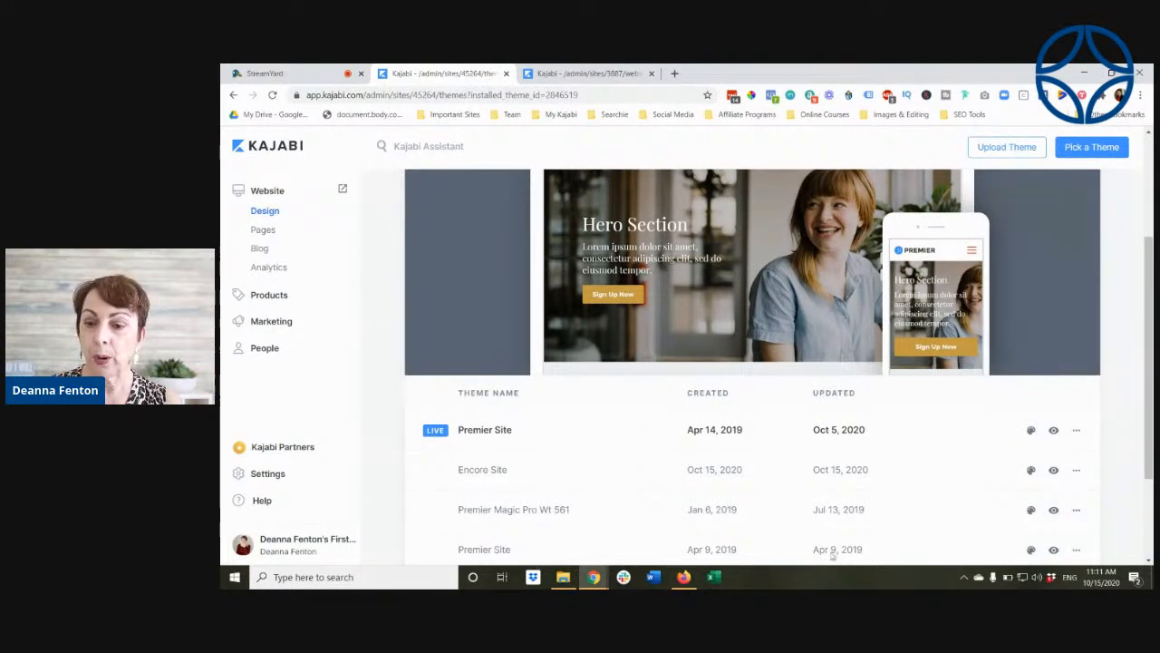
{"action": "left_click", "coordinate": [1030, 470]}
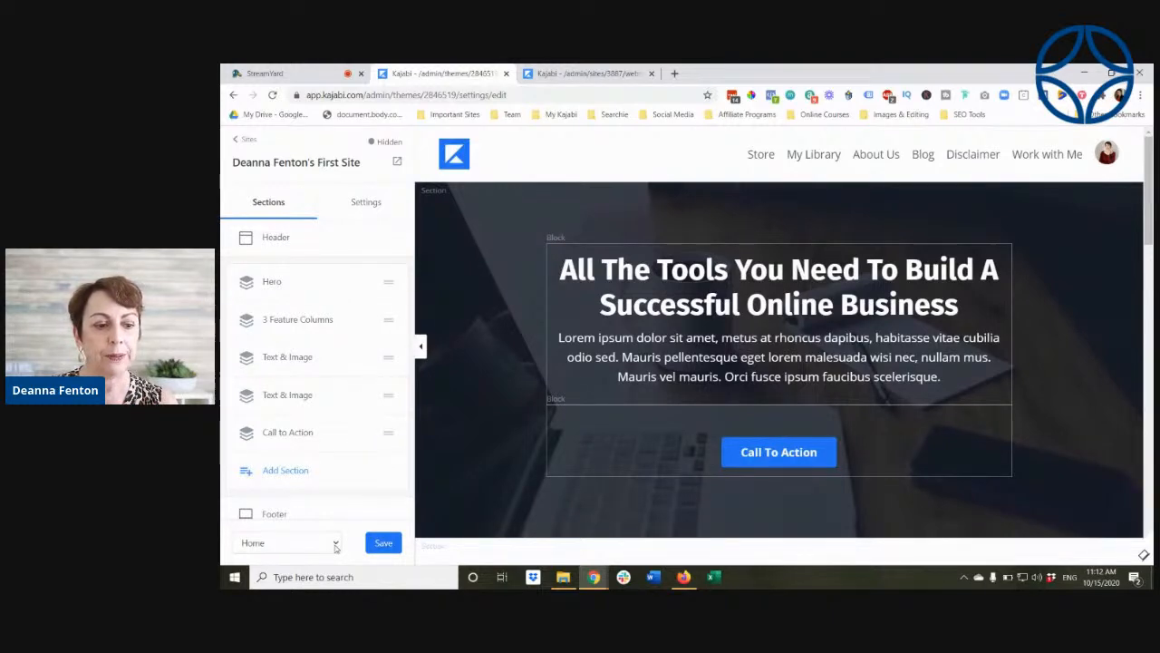
Step: Check the live broadcast in StreamYard and return to the Kajabi theme editor
{"action": "left_click", "coordinate": [299, 73]}
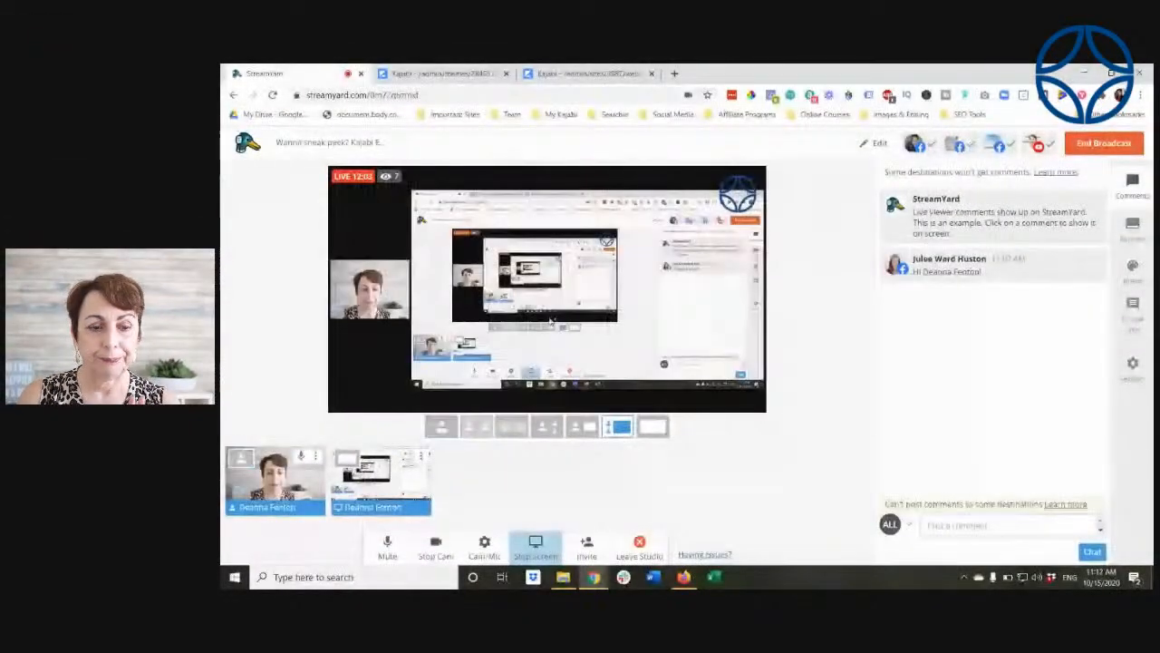
{"action": "left_click", "coordinate": [427, 74]}
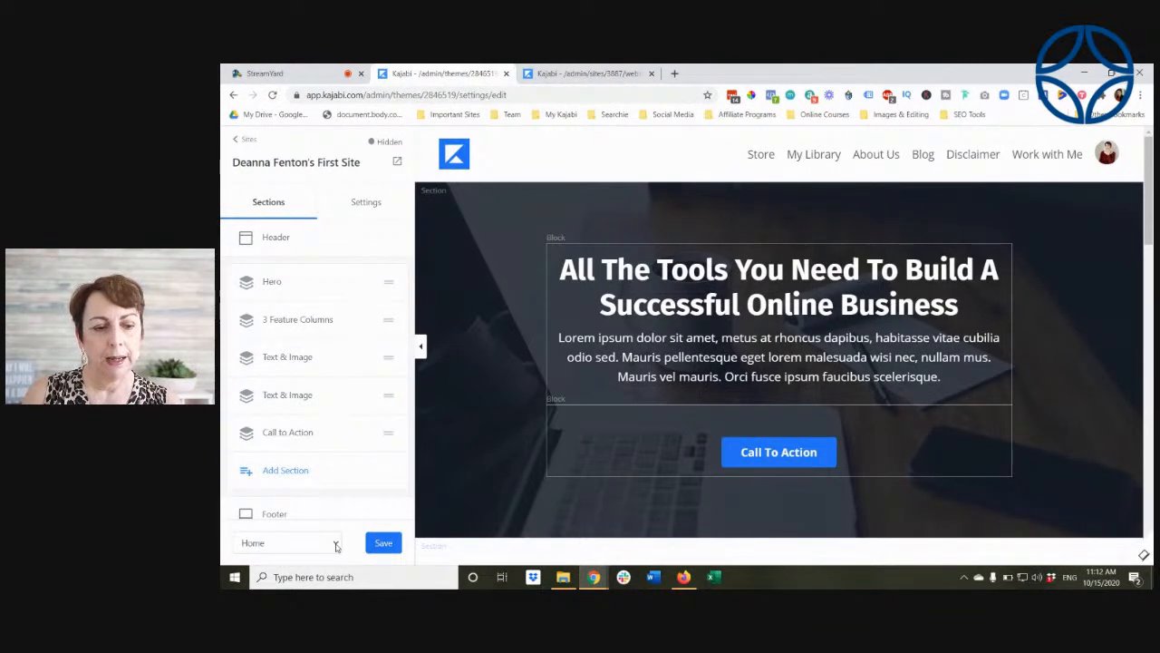
Step: Look over the Encore Site Home page from the hero through the feature columns and text-and-image sections to the call to action
{"action": "scroll", "coordinate": [569, 369], "scroll_direction": "down", "scroll_amount": 1}
{"action": "scroll", "coordinate": [568, 369], "scroll_direction": "down", "scroll_amount": 5}
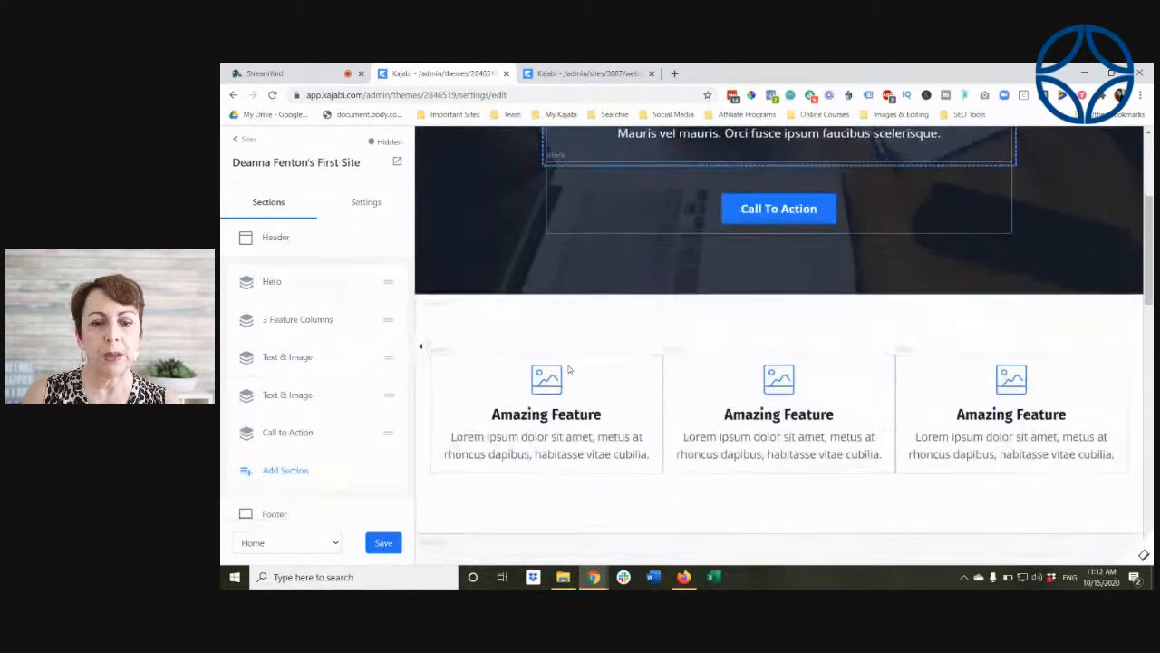
{"action": "scroll", "coordinate": [568, 369], "scroll_direction": "down", "scroll_amount": 3}
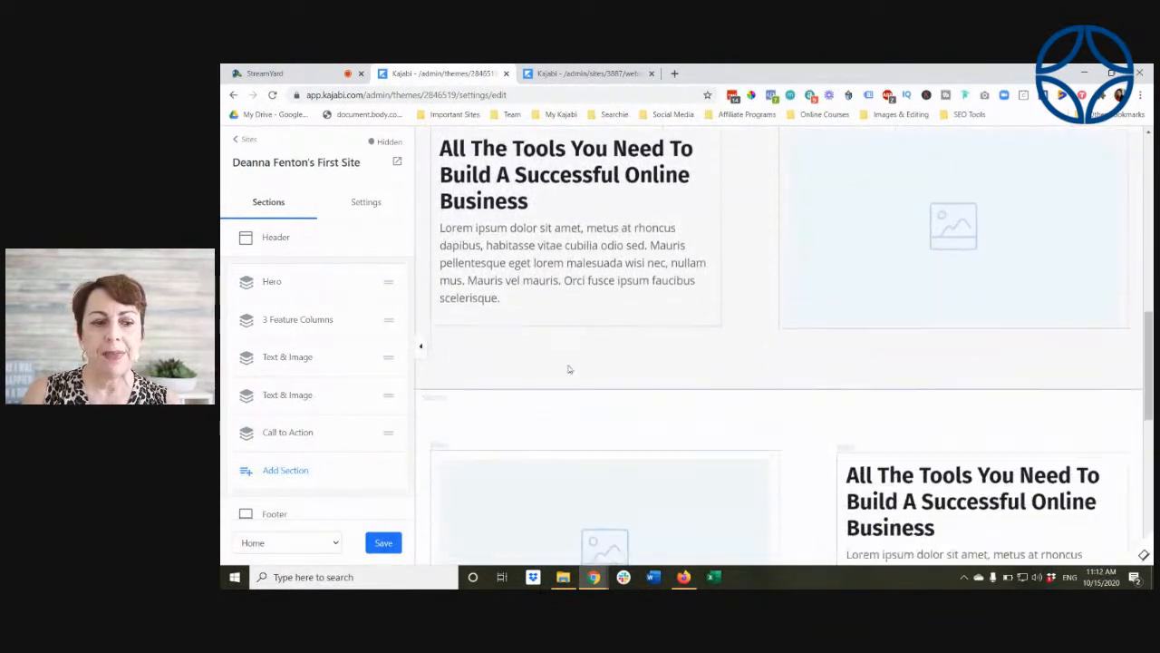
{"action": "scroll", "coordinate": [568, 369], "scroll_direction": "down", "scroll_amount": 3}
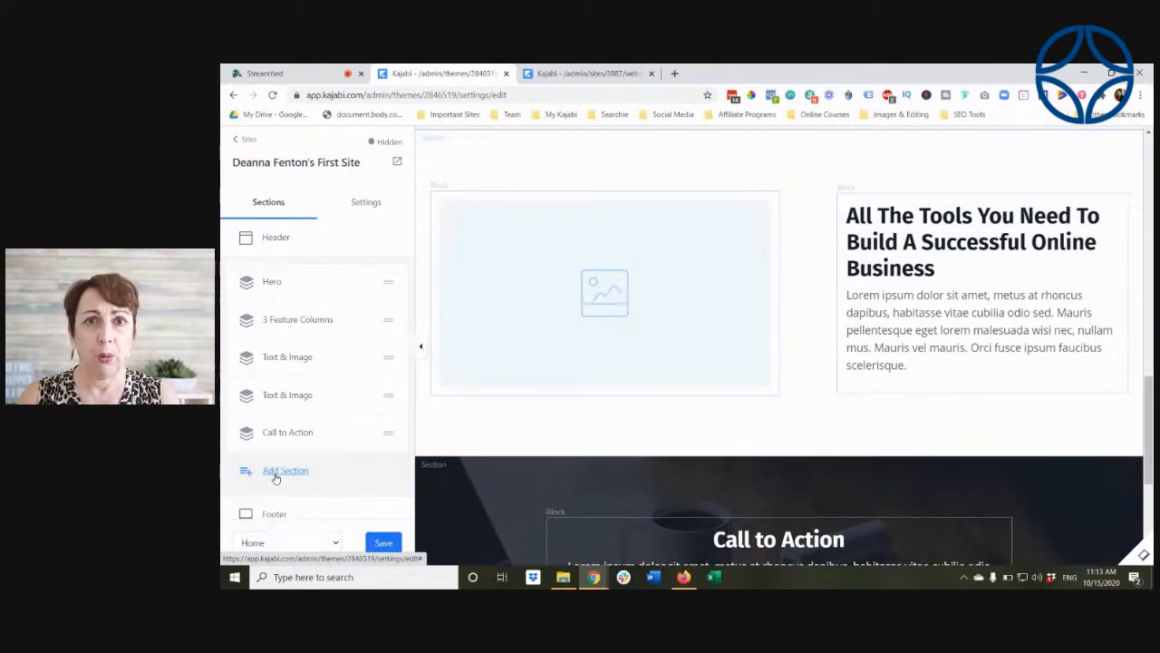
Step: Switch the theme editor to the Library page and look over its link list, hero and My Products section
{"action": "left_click", "coordinate": [335, 543]}
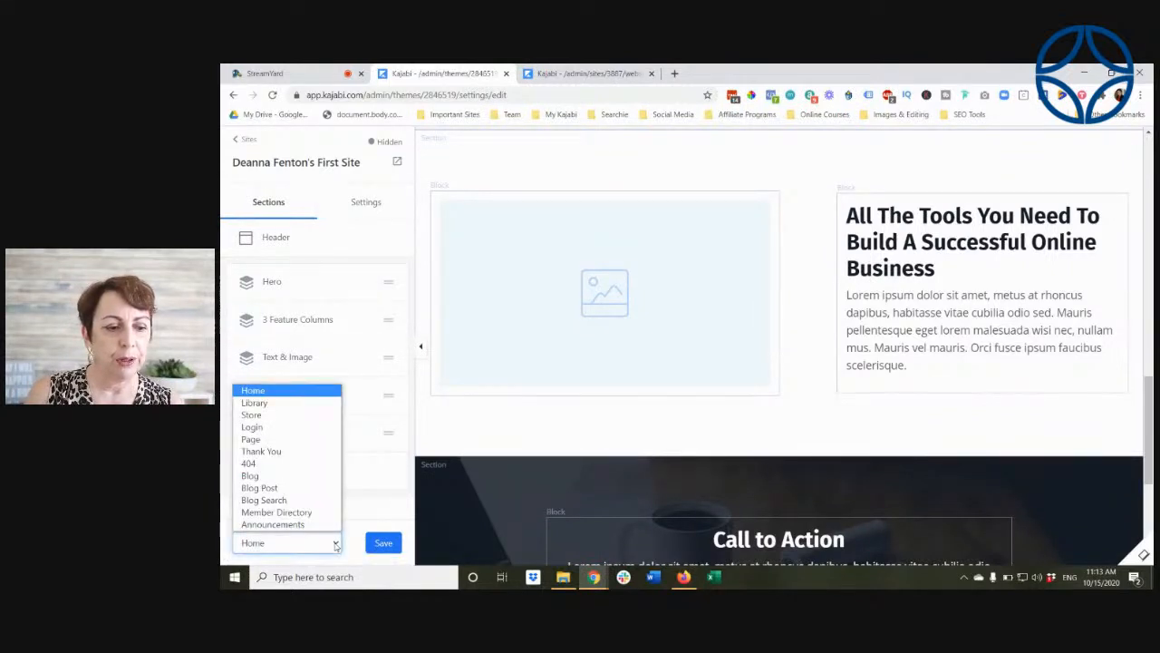
{"action": "left_click", "coordinate": [274, 403]}
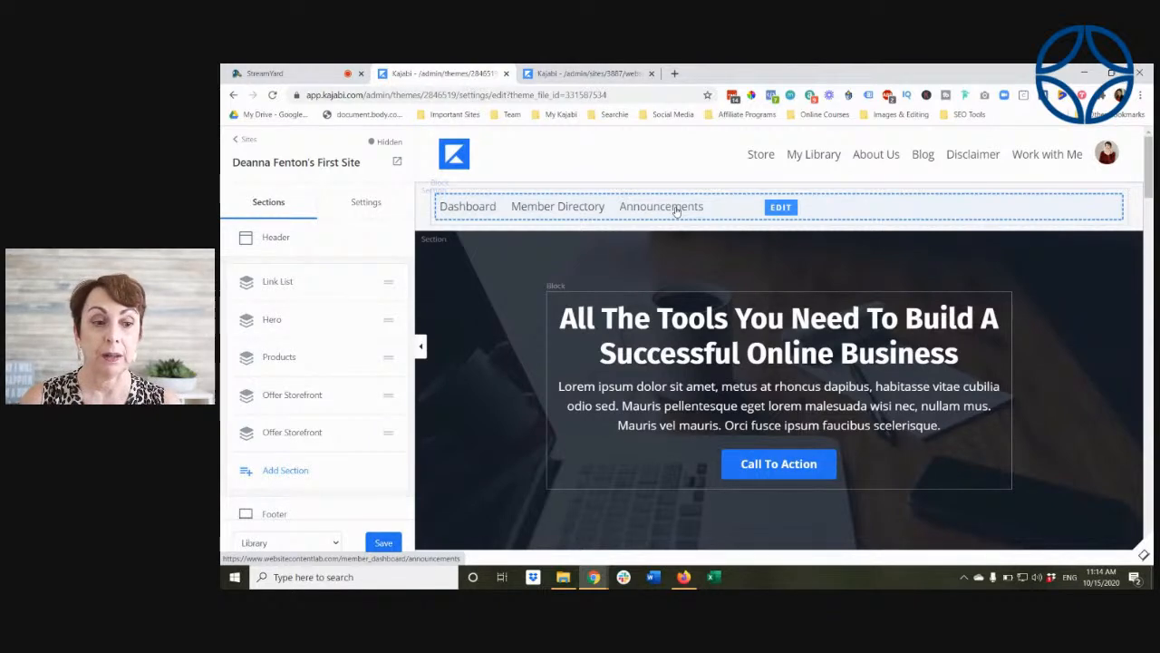
{"action": "scroll", "coordinate": [725, 266], "scroll_direction": "down", "scroll_amount": 3}
{"action": "scroll", "coordinate": [728, 285], "scroll_direction": "down", "scroll_amount": 2}
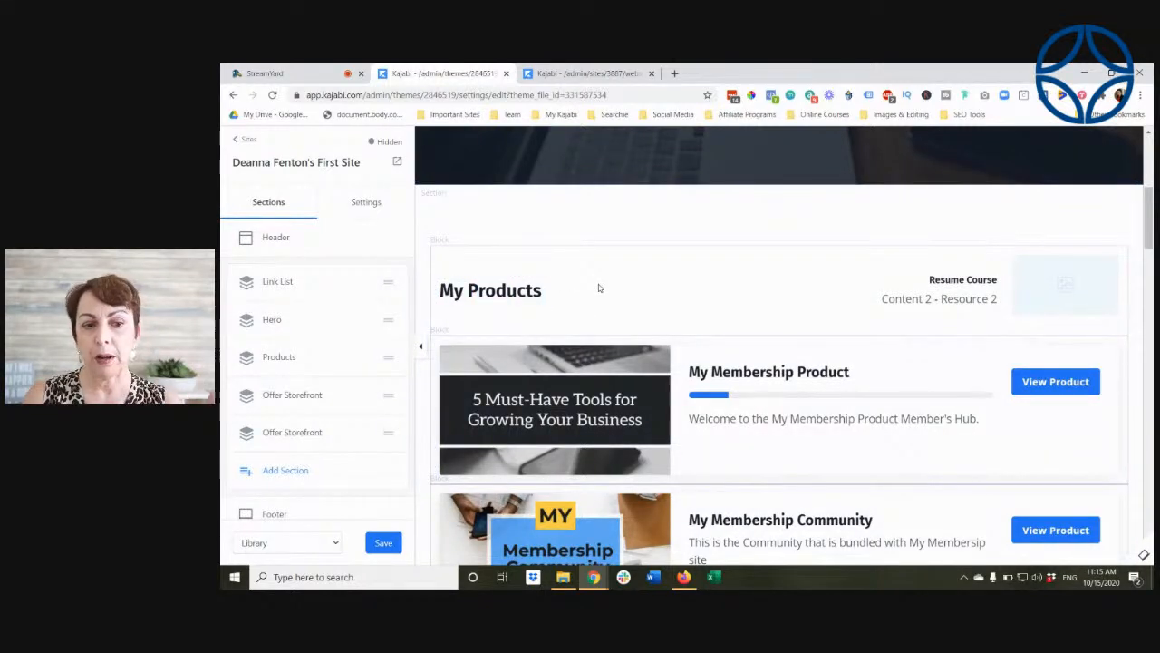
{"action": "scroll", "coordinate": [598, 286], "scroll_direction": "down", "scroll_amount": 1}
{"action": "scroll", "coordinate": [598, 283], "scroll_direction": "down", "scroll_amount": 1}
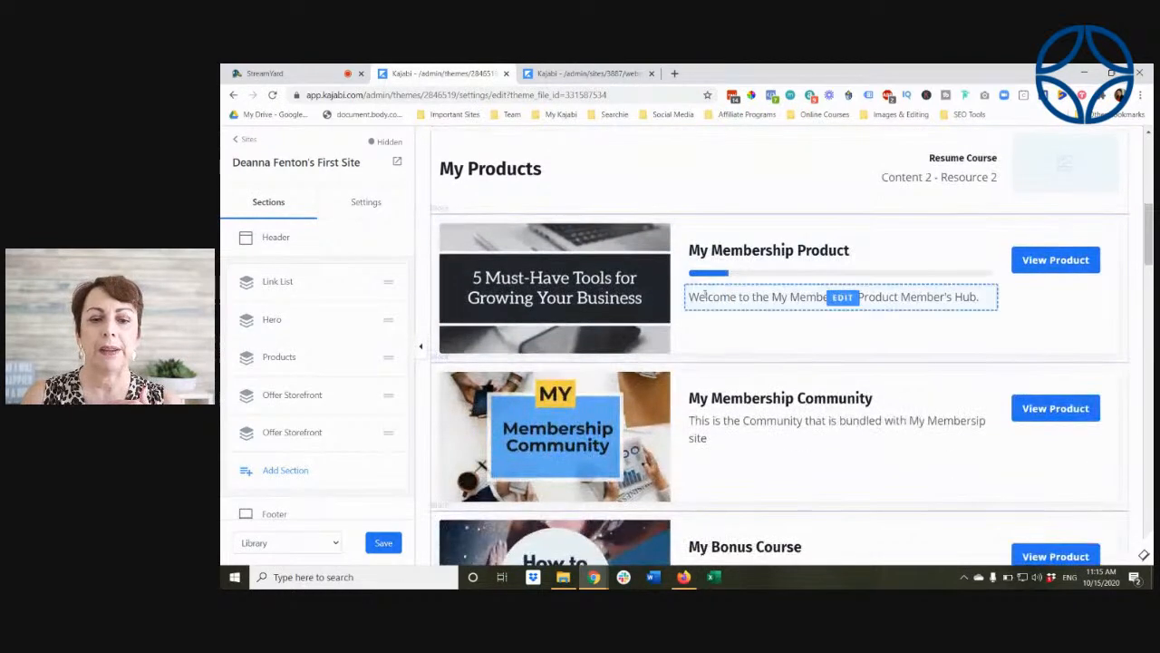
Step: Look over the Library page's product entries, progress bars and Resume Course link, continuing down to Offer Collections A and B
{"action": "scroll", "coordinate": [703, 261], "scroll_direction": "down", "scroll_amount": 2}
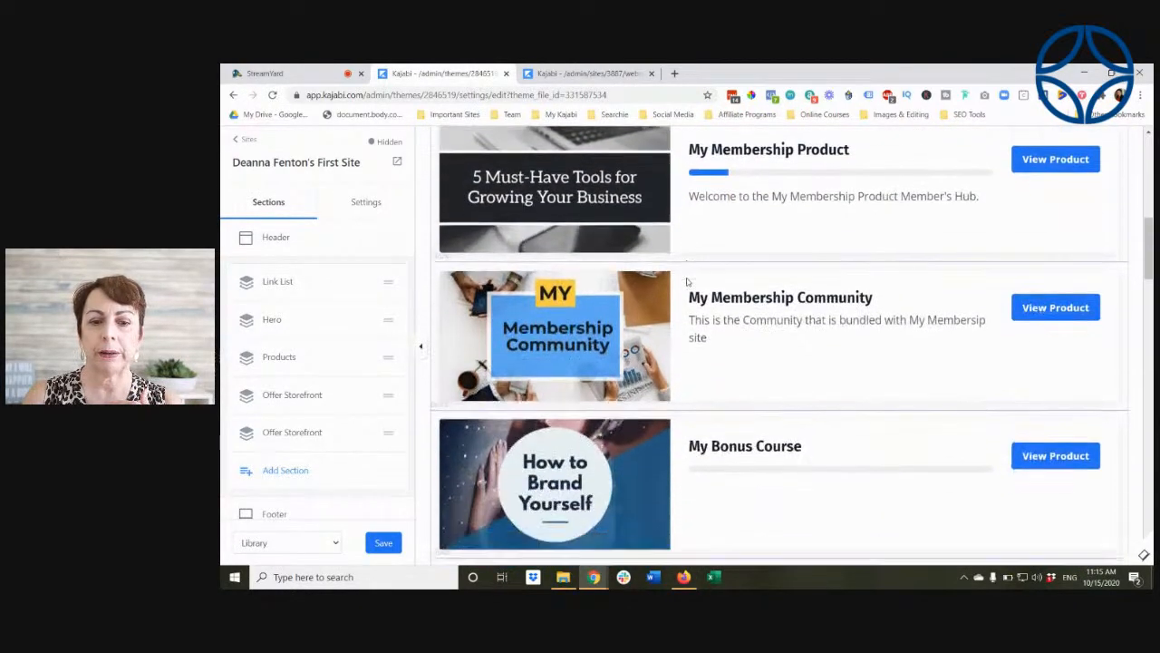
{"action": "scroll", "coordinate": [703, 272], "scroll_direction": "up", "scroll_amount": 2}
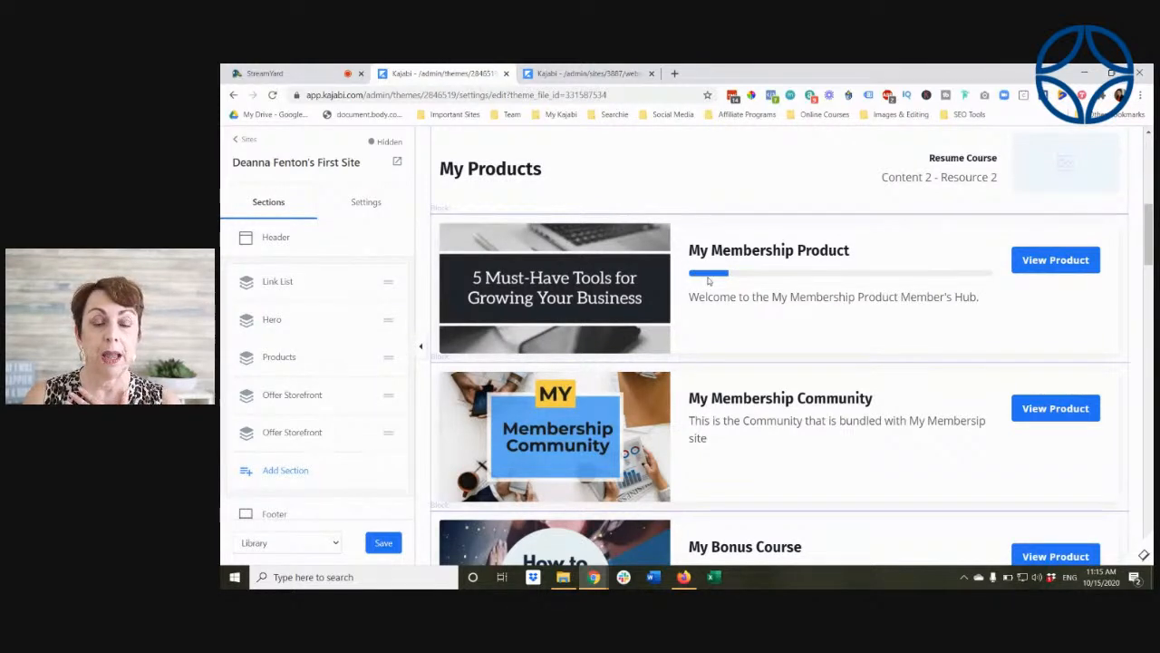
{"action": "scroll", "coordinate": [747, 274], "scroll_direction": "up", "scroll_amount": 2}
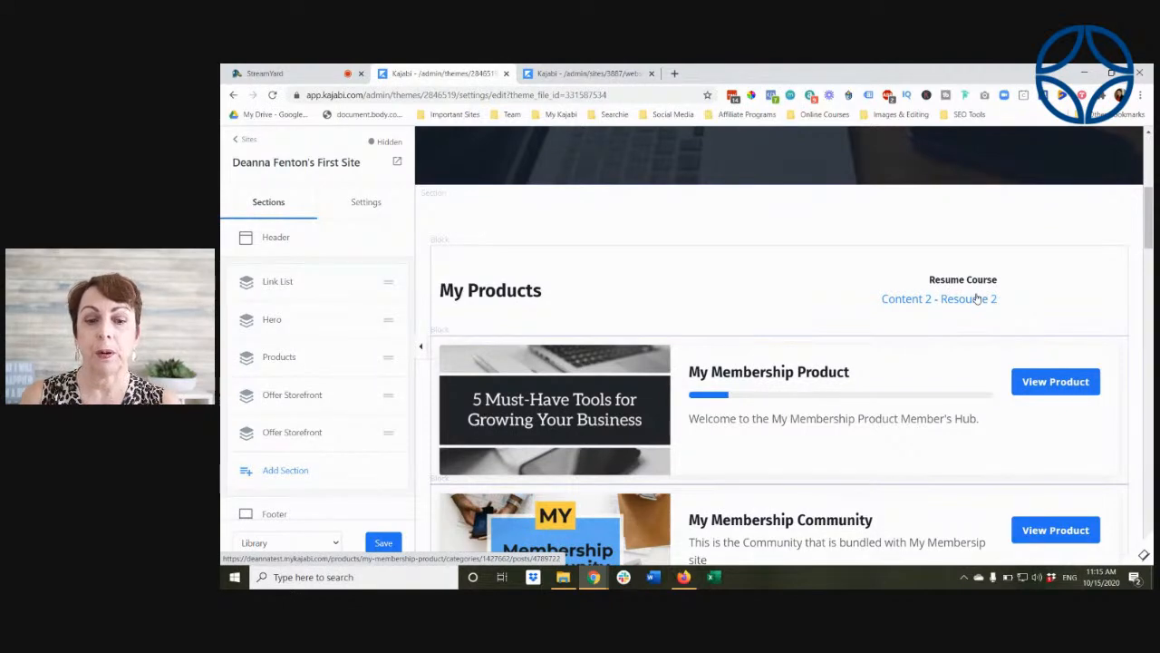
{"action": "scroll", "coordinate": [882, 317], "scroll_direction": "down", "scroll_amount": 3}
{"action": "scroll", "coordinate": [882, 317], "scroll_direction": "down", "scroll_amount": 5}
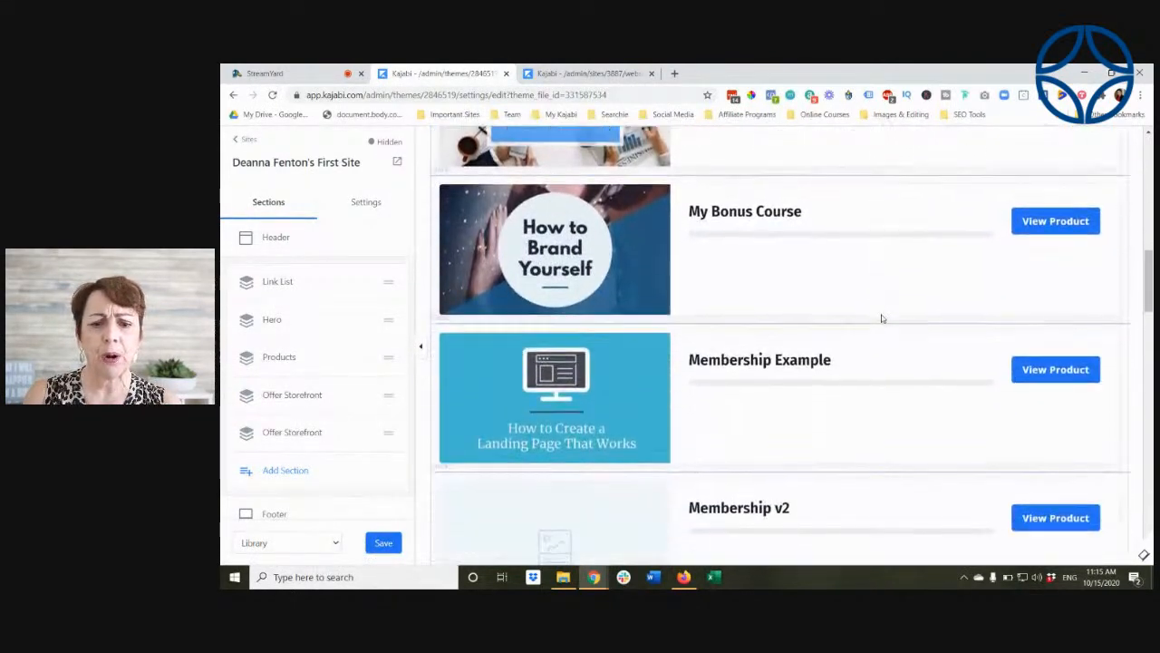
{"action": "scroll", "coordinate": [882, 318], "scroll_direction": "down", "scroll_amount": 8}
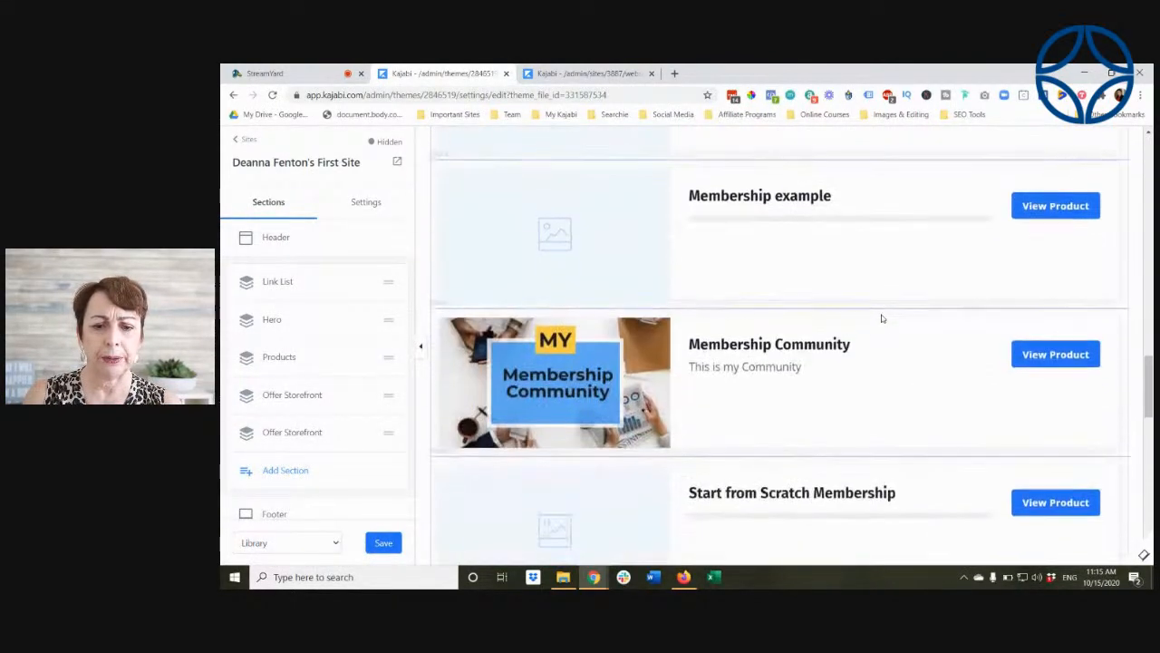
{"action": "scroll", "coordinate": [882, 318], "scroll_direction": "down", "scroll_amount": 6}
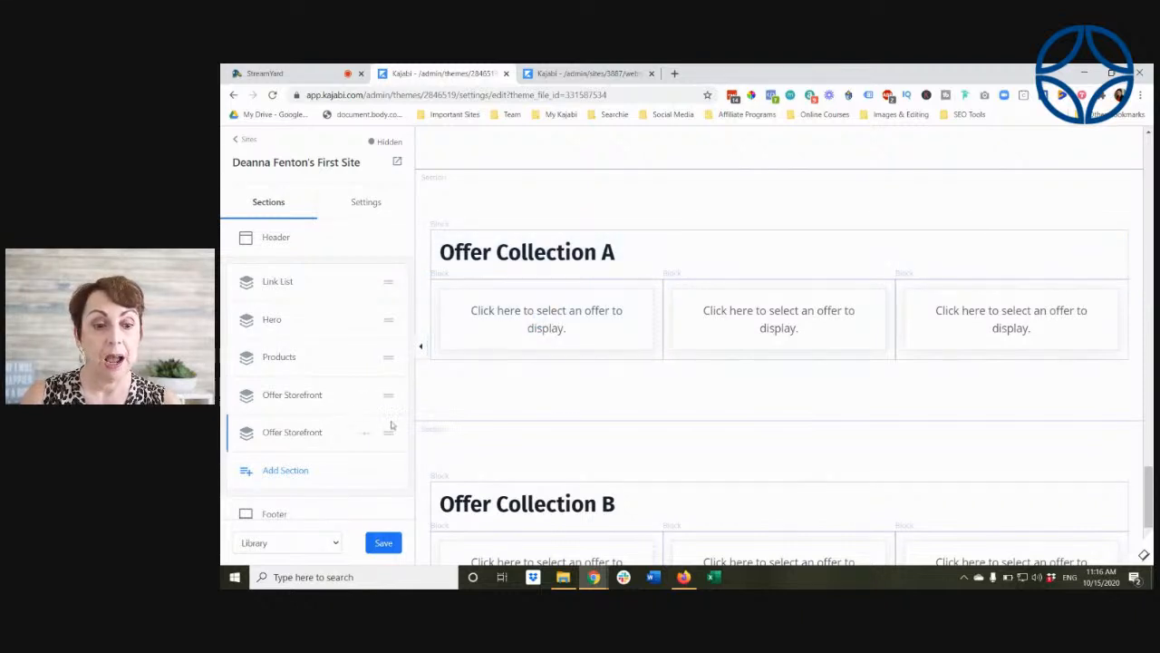
{"action": "scroll", "coordinate": [490, 377], "scroll_direction": "down", "scroll_amount": 2}
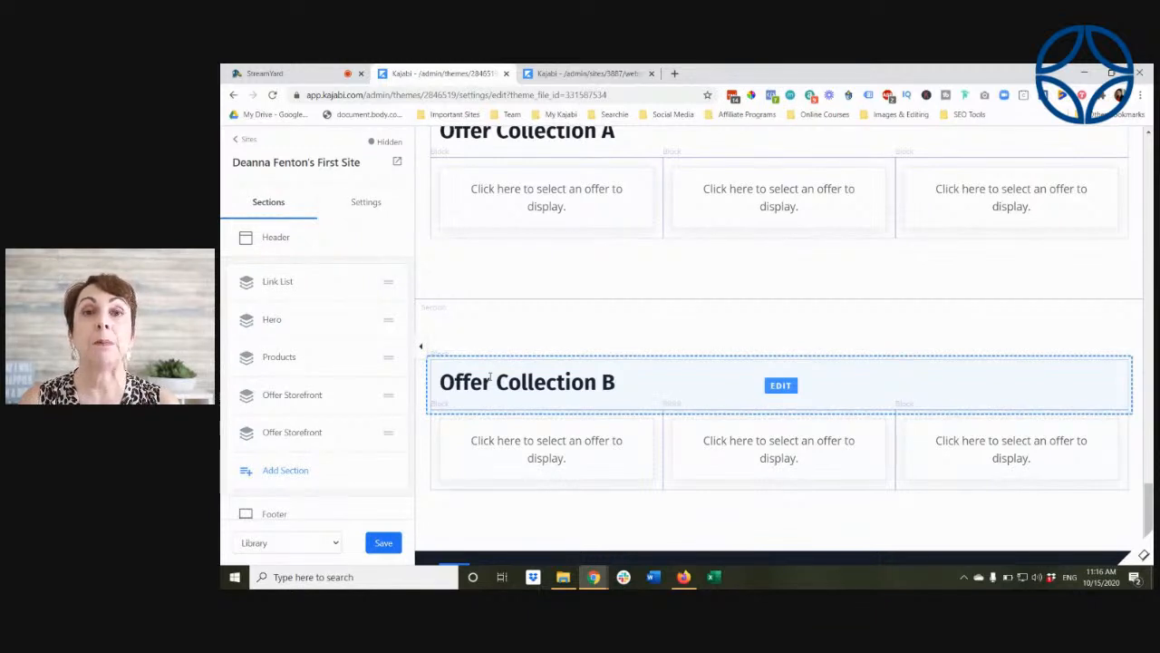
Step: Browse the section types available to add to the Library page, from Basic Content and Hero through Offers & Pricing, Testimonials and Social
{"action": "left_click", "coordinate": [275, 469]}
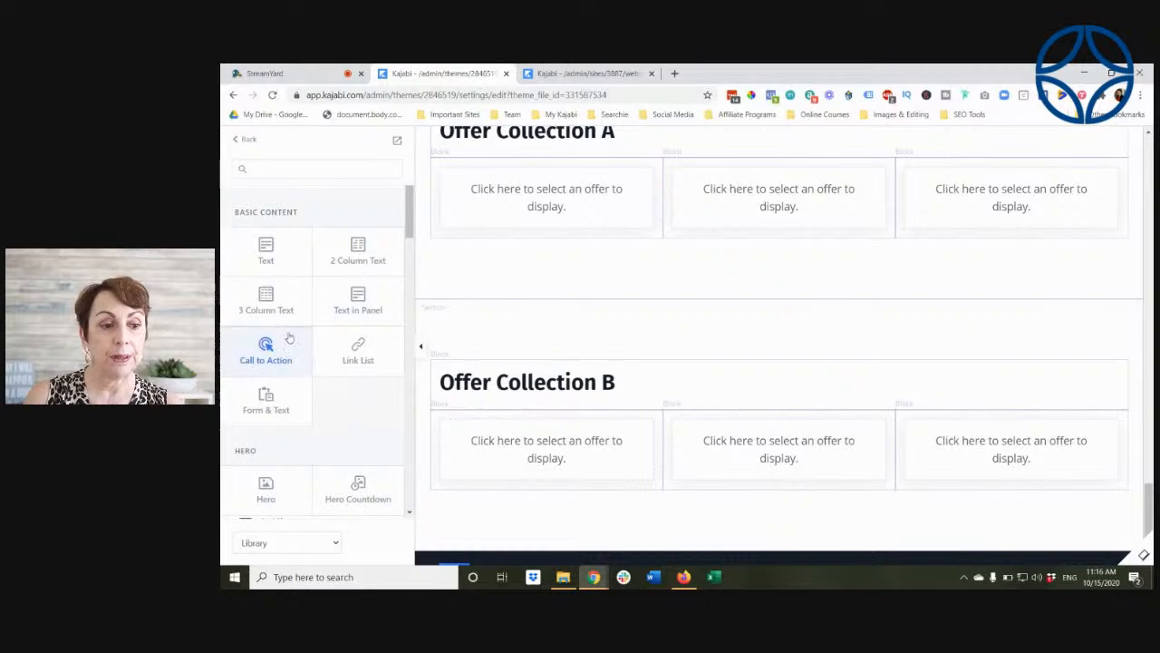
{"action": "scroll", "coordinate": [324, 267], "scroll_direction": "down", "scroll_amount": 2}
{"action": "scroll", "coordinate": [328, 247], "scroll_direction": "down", "scroll_amount": 2}
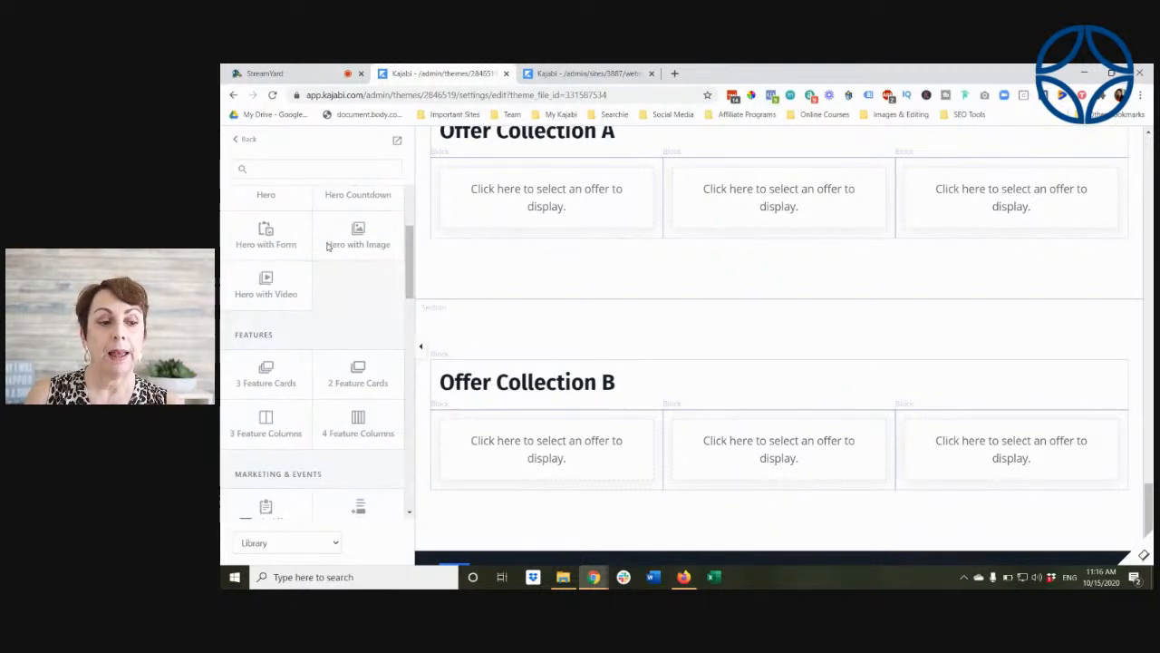
{"action": "scroll", "coordinate": [270, 369], "scroll_direction": "down", "scroll_amount": 2}
{"action": "scroll", "coordinate": [281, 383], "scroll_direction": "down", "scroll_amount": 2}
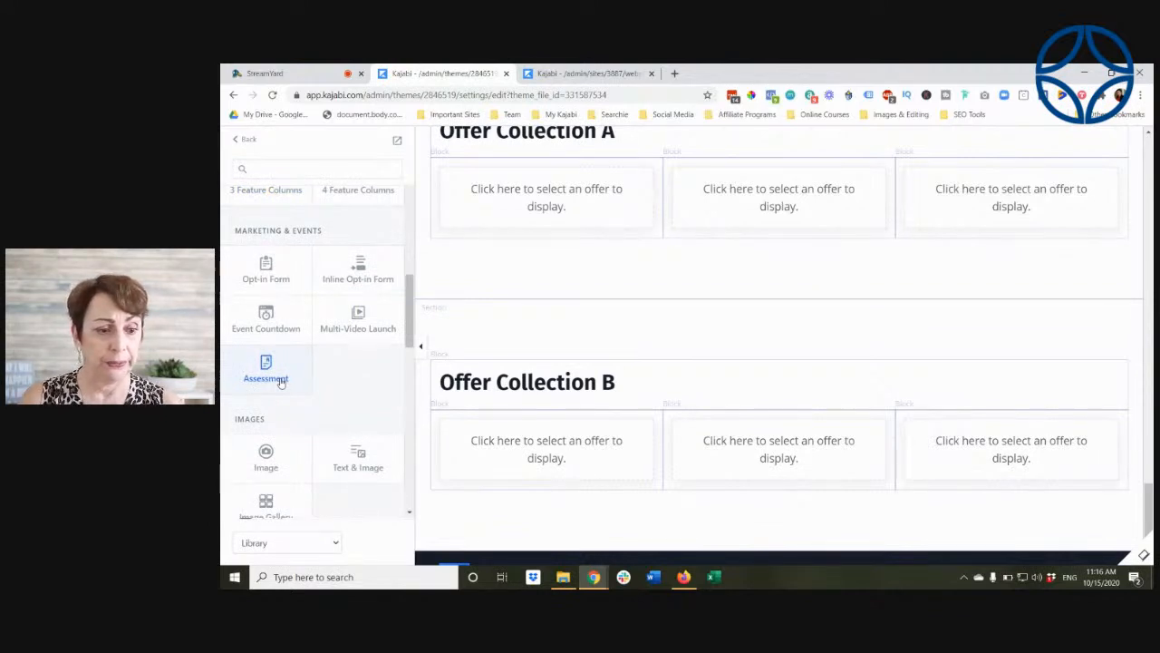
{"action": "scroll", "coordinate": [281, 384], "scroll_direction": "down", "scroll_amount": 6}
{"action": "scroll", "coordinate": [294, 343], "scroll_direction": "down", "scroll_amount": 3}
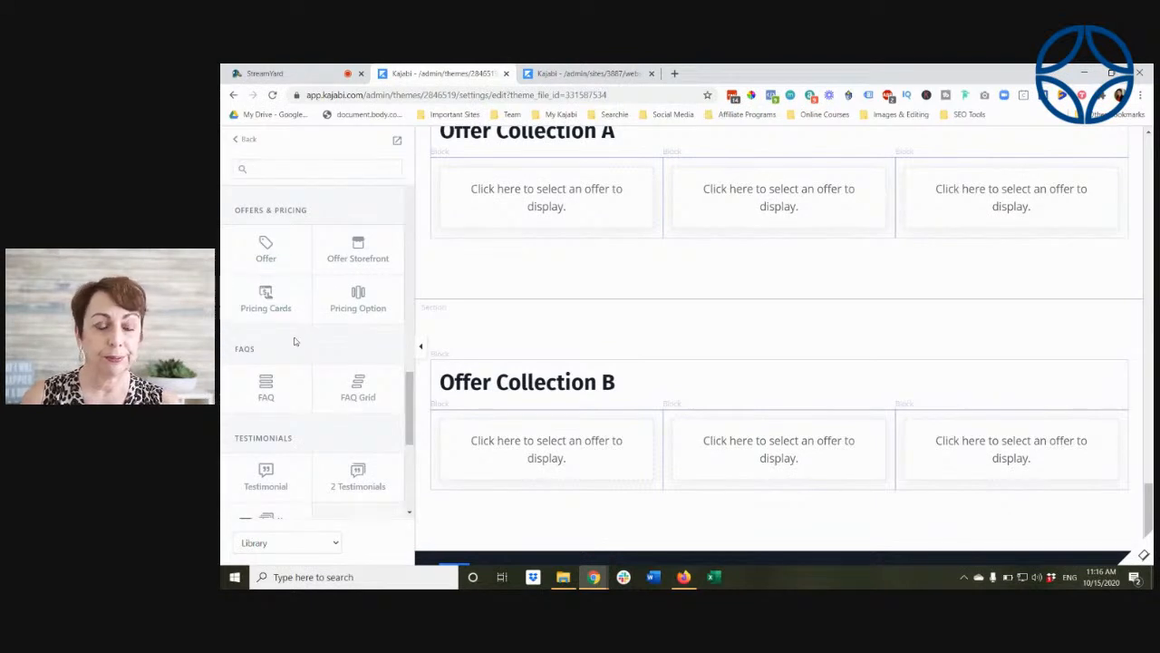
{"action": "scroll", "coordinate": [294, 343], "scroll_direction": "down", "scroll_amount": 3}
{"action": "scroll", "coordinate": [295, 343], "scroll_direction": "down", "scroll_amount": 5}
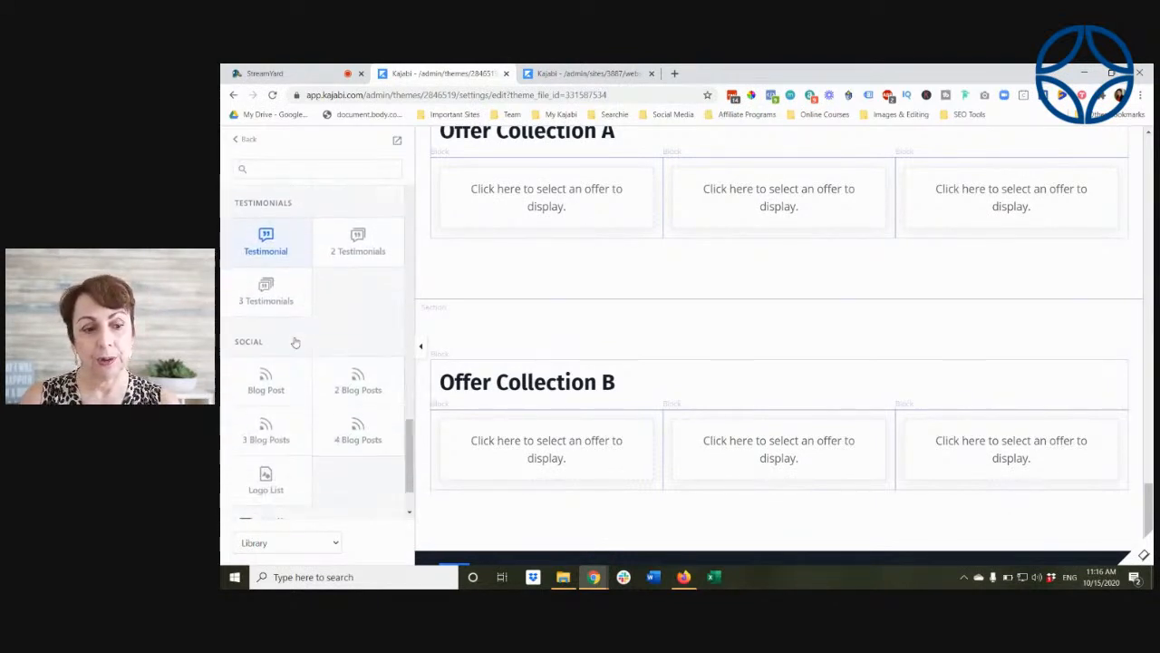
{"action": "scroll", "coordinate": [294, 343], "scroll_direction": "up", "scroll_amount": 3}
{"action": "scroll", "coordinate": [295, 343], "scroll_direction": "up", "scroll_amount": 10}
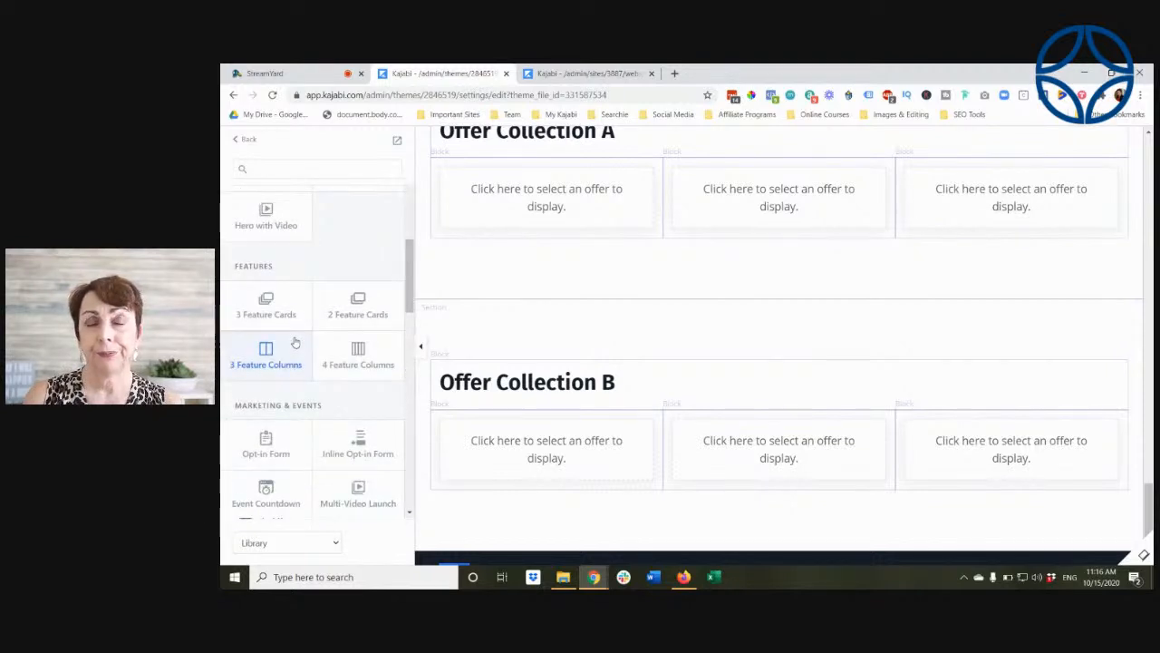
{"action": "scroll", "coordinate": [295, 343], "scroll_direction": "up", "scroll_amount": 5}
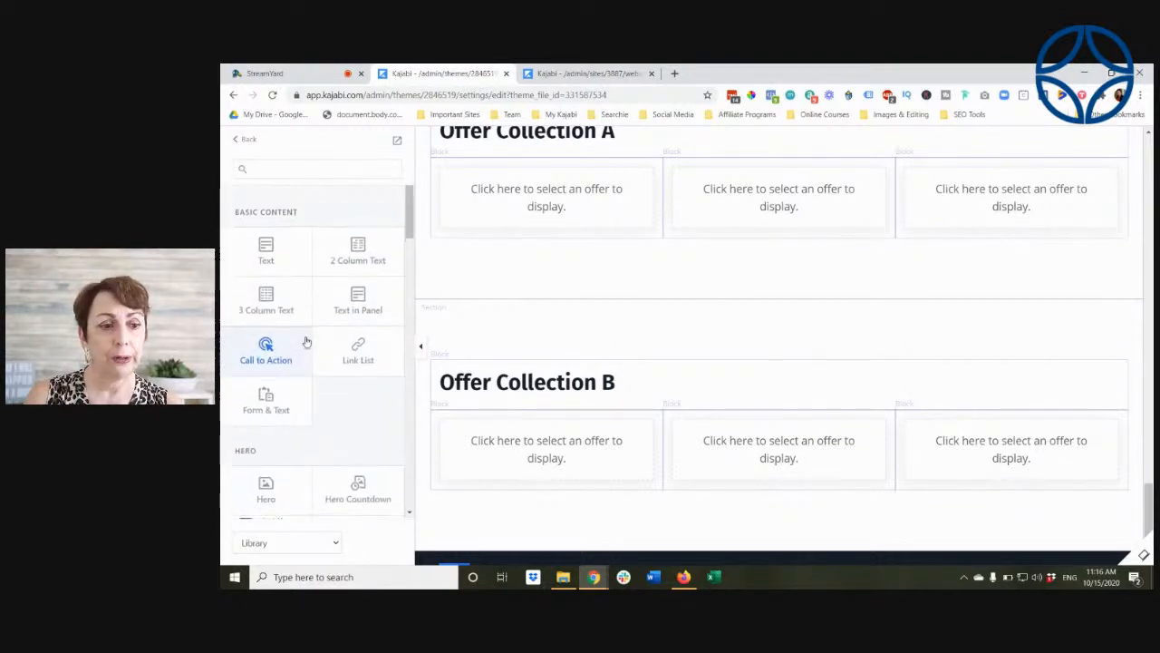
Step: Add a Hero with Video section to the Library page and return to the section list
{"action": "scroll", "coordinate": [306, 342], "scroll_direction": "down", "scroll_amount": 5}
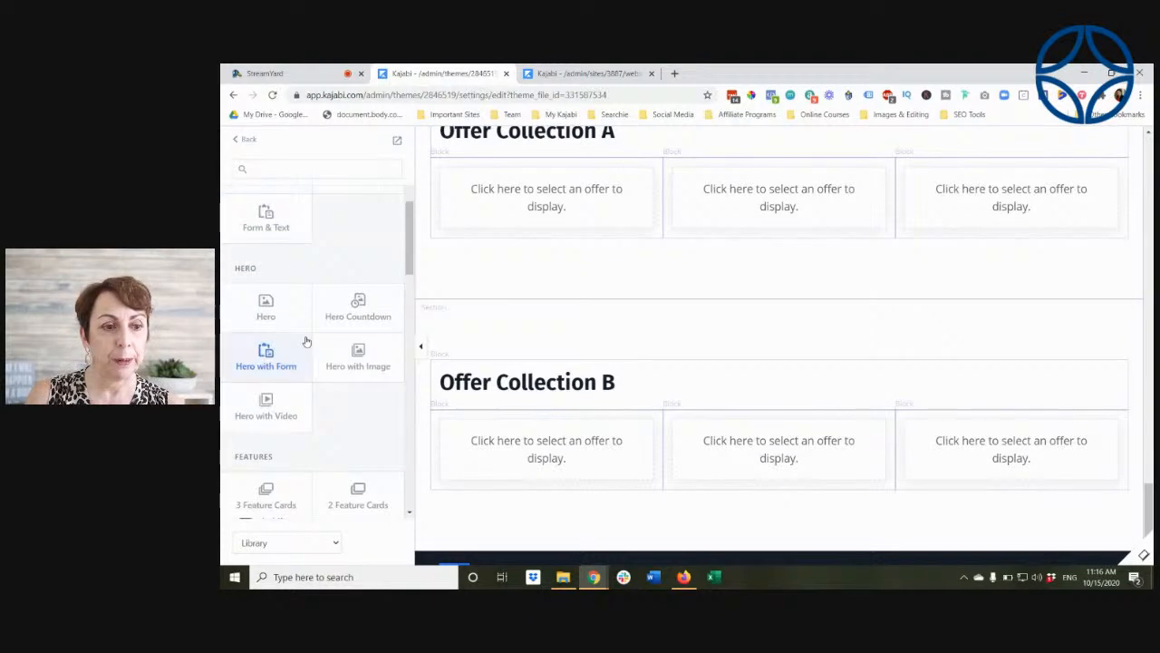
{"action": "scroll", "coordinate": [307, 342], "scroll_direction": "down", "scroll_amount": 5}
{"action": "scroll", "coordinate": [306, 342], "scroll_direction": "up", "scroll_amount": 5}
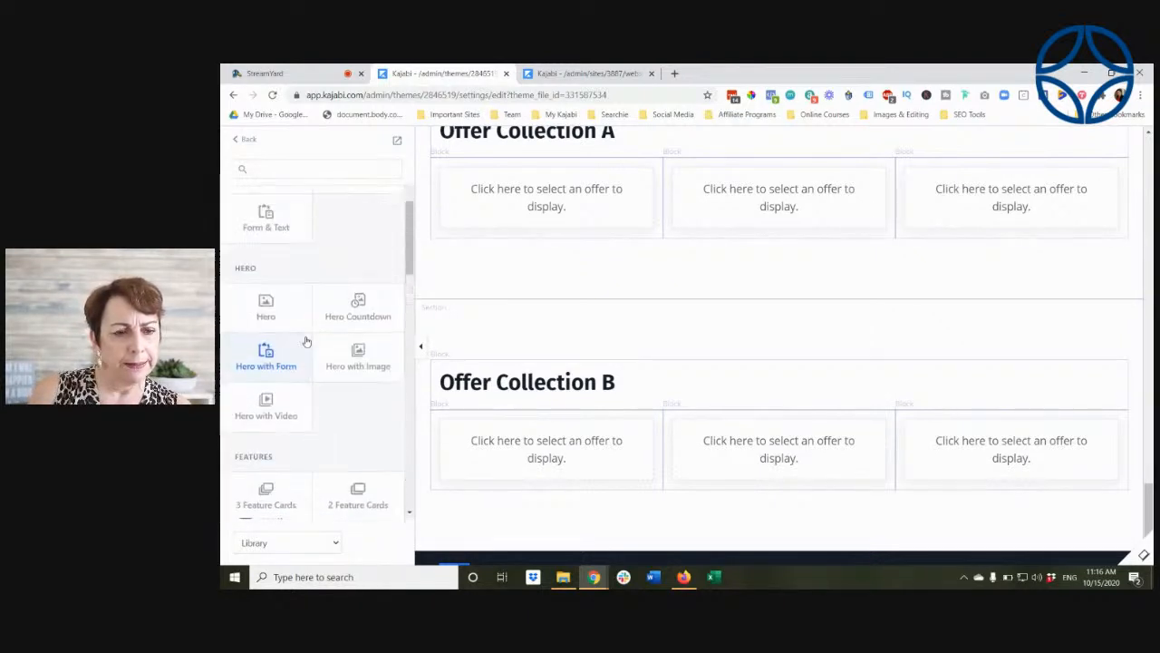
{"action": "left_click", "coordinate": [266, 400]}
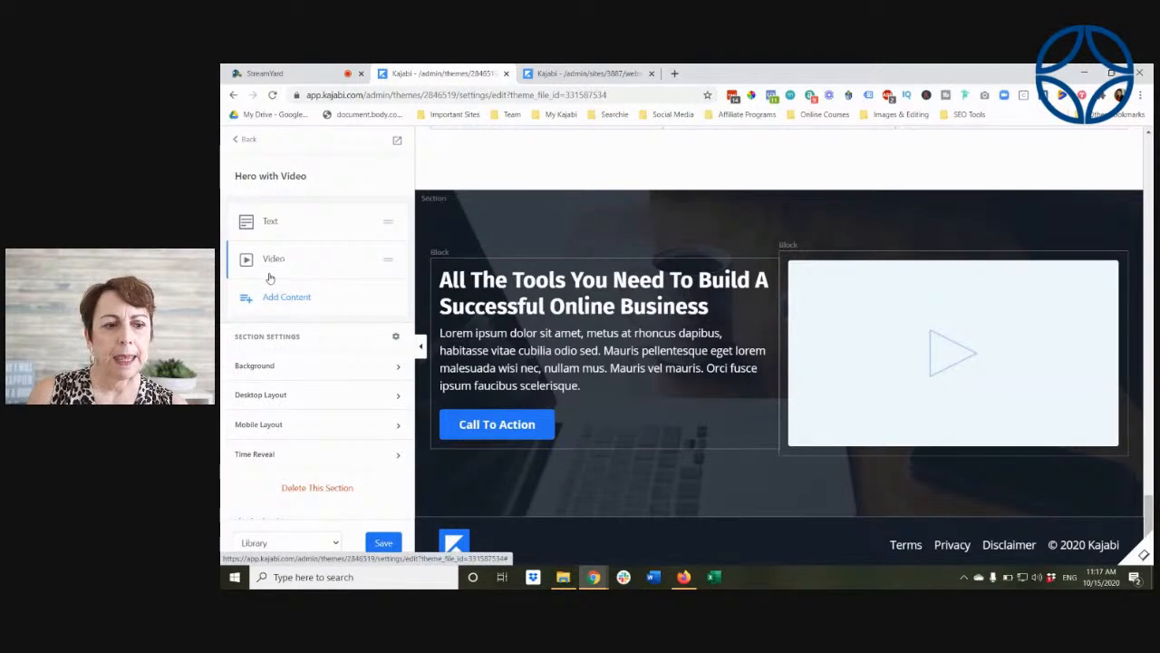
{"action": "left_click", "coordinate": [245, 142]}
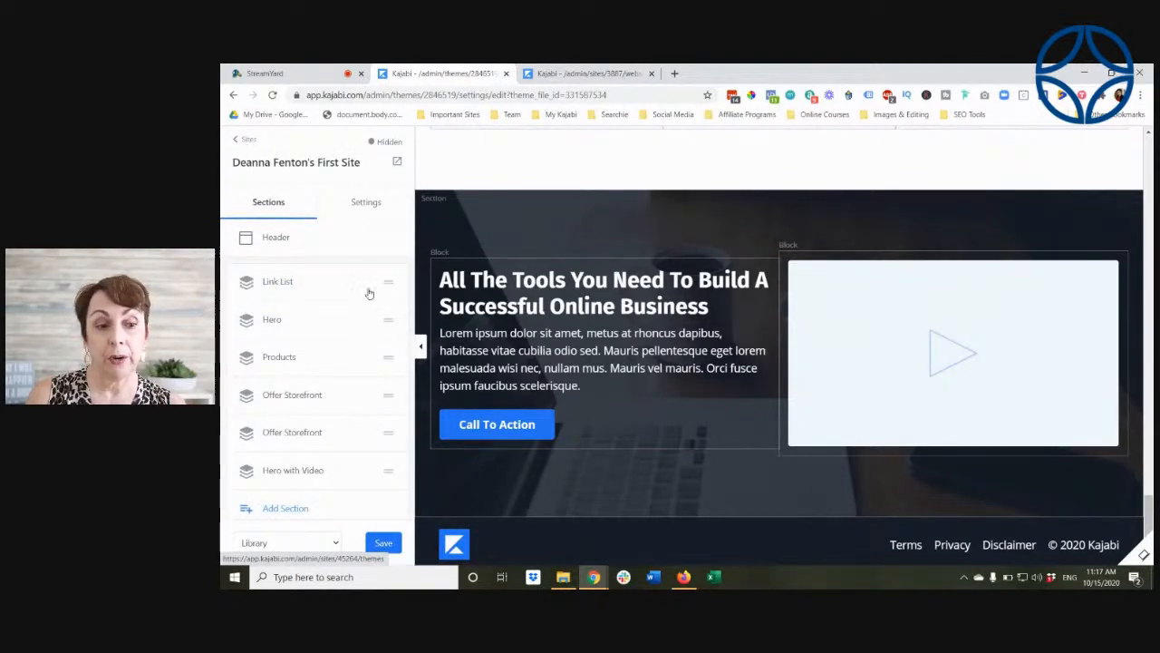
Step: Reorder the Library page's sections so that Link List comes first and Hero with Video second
{"action": "left_click_drag", "start_coordinate": [331, 475], "coordinate": [324, 281]}
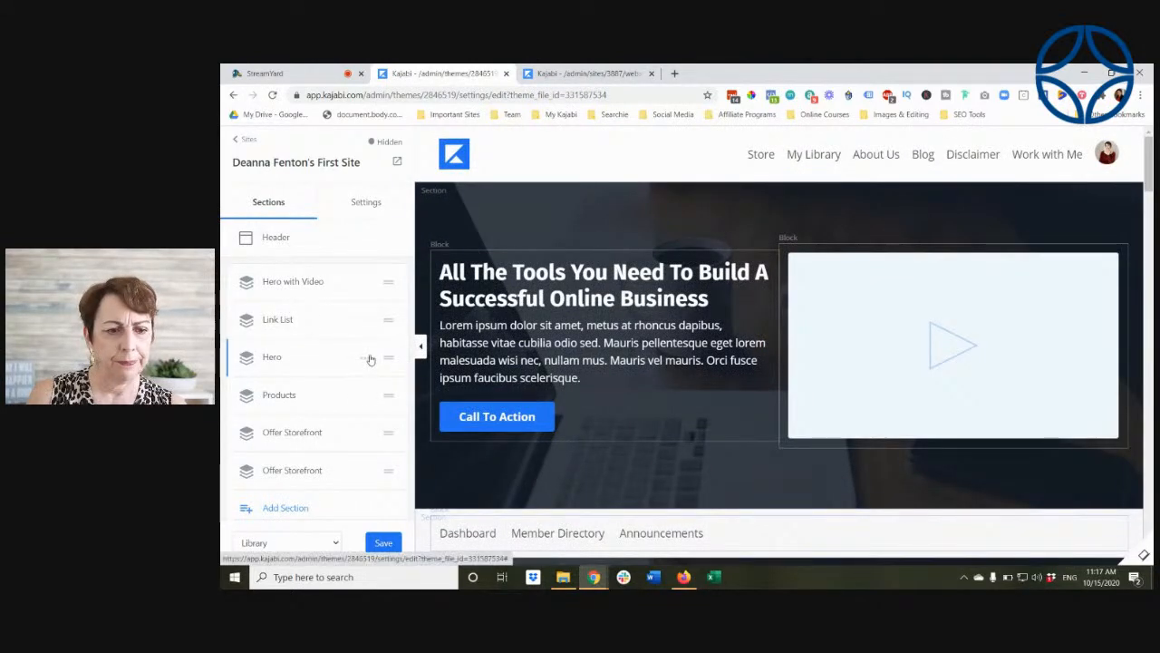
{"action": "scroll", "coordinate": [585, 385], "scroll_direction": "down", "scroll_amount": 3}
{"action": "scroll", "coordinate": [584, 385], "scroll_direction": "down", "scroll_amount": 3}
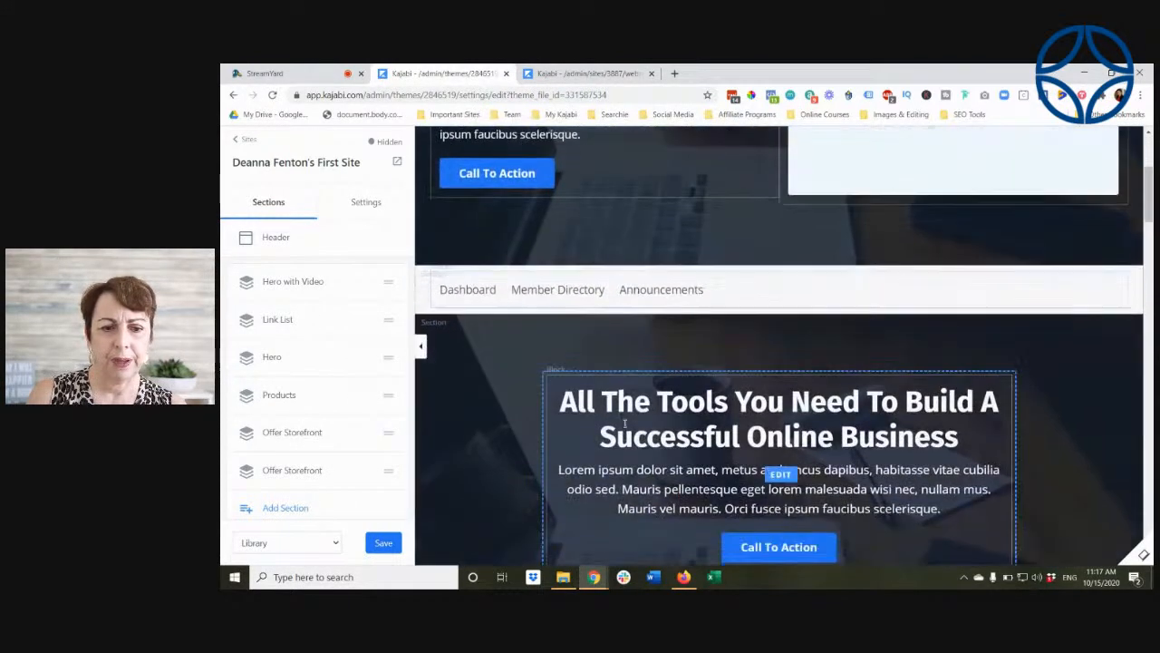
{"action": "left_click_drag", "start_coordinate": [382, 321], "coordinate": [383, 279]}
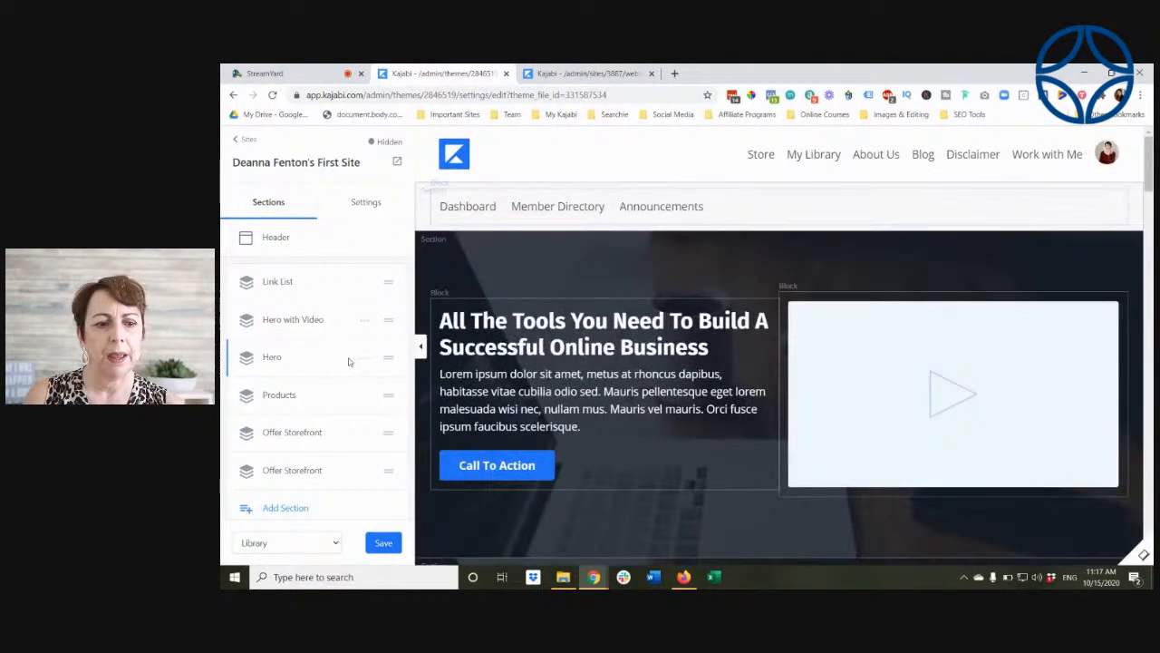
Step: Hide the original Hero section on the Library page and check how Hero with Video leads into My Products
{"action": "left_click", "coordinate": [367, 361]}
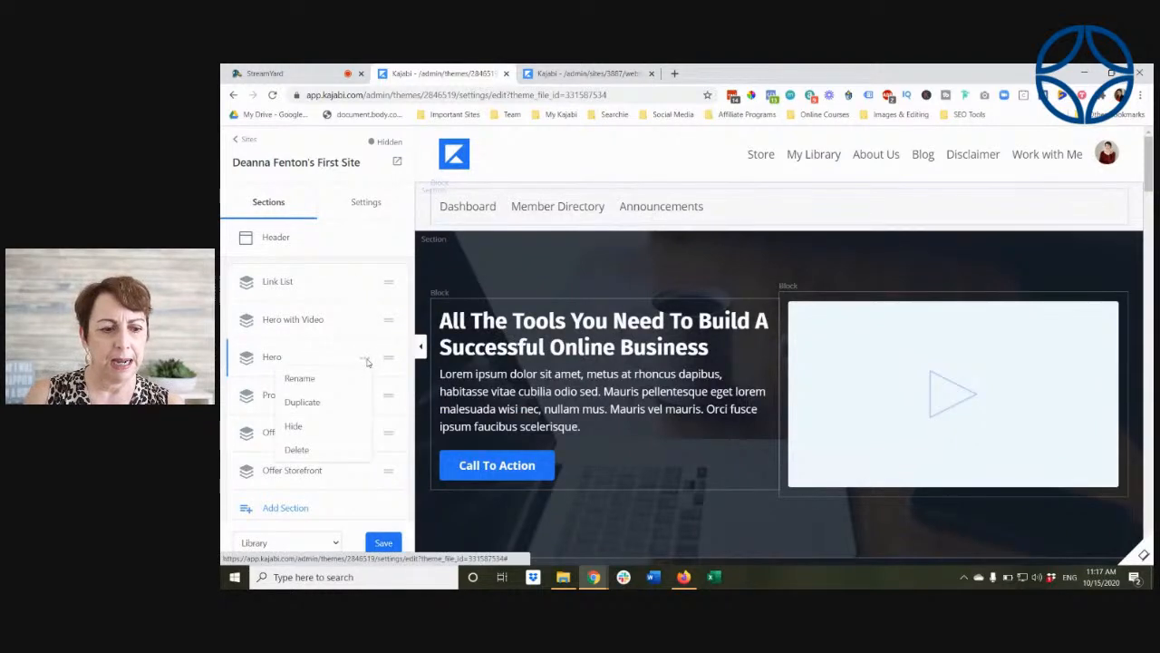
{"action": "left_click", "coordinate": [301, 428]}
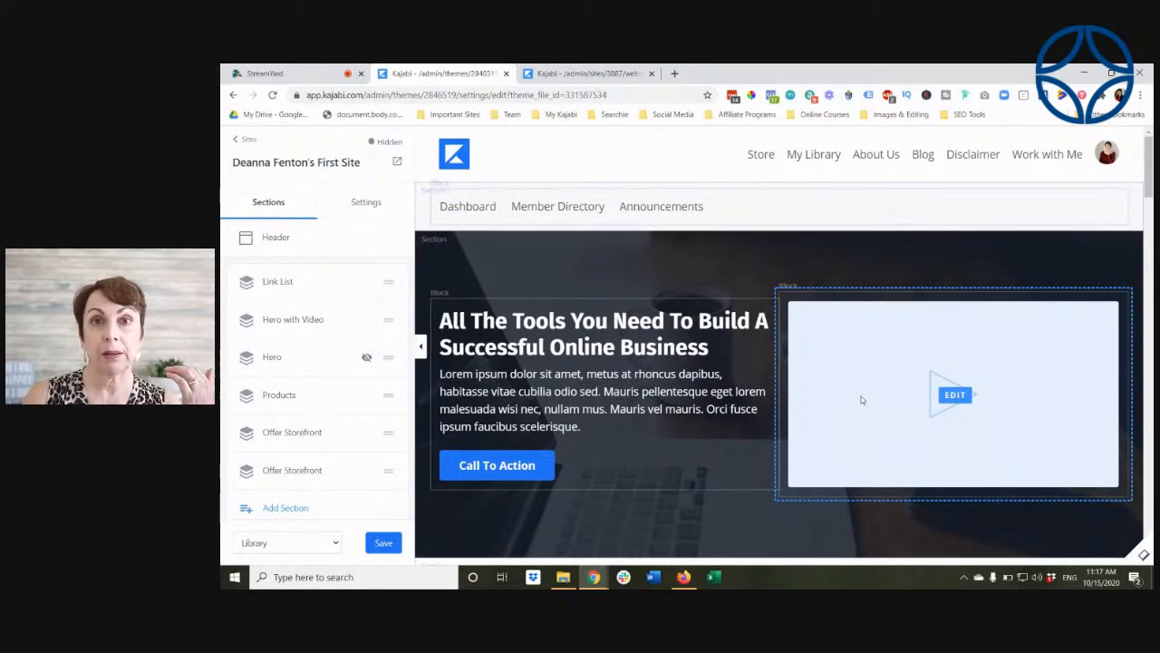
{"action": "scroll", "coordinate": [862, 399], "scroll_direction": "down", "scroll_amount": 2}
{"action": "scroll", "coordinate": [862, 399], "scroll_direction": "down", "scroll_amount": 2}
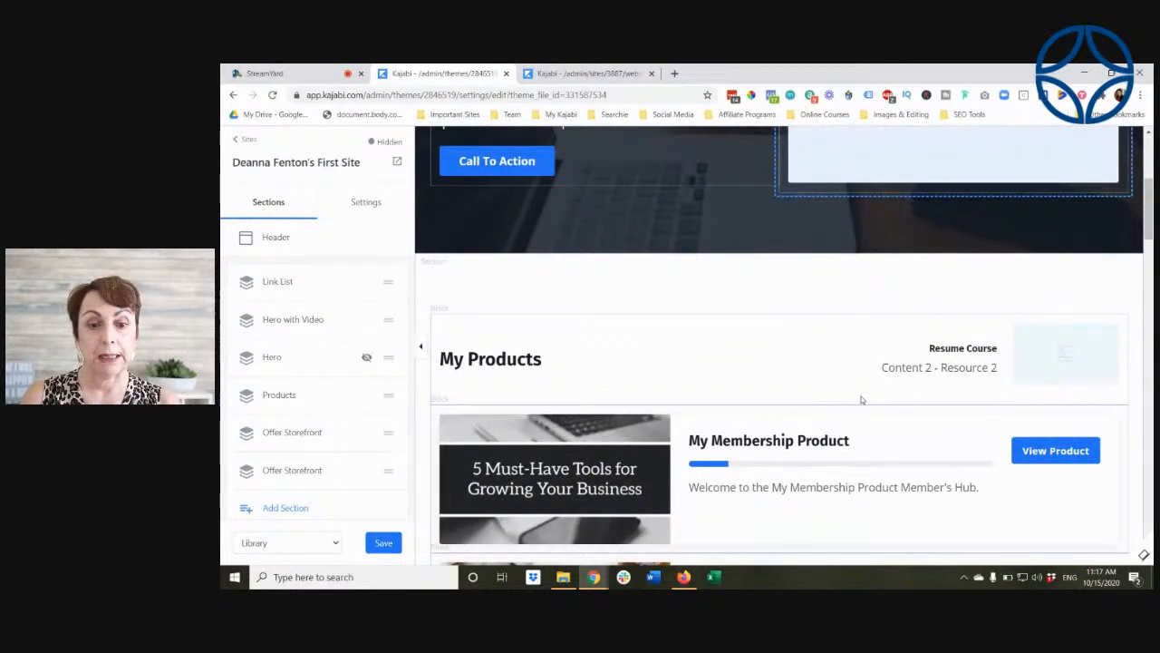
{"action": "scroll", "coordinate": [862, 399], "scroll_direction": "down", "scroll_amount": 3}
{"action": "scroll", "coordinate": [862, 400], "scroll_direction": "up", "scroll_amount": 8}
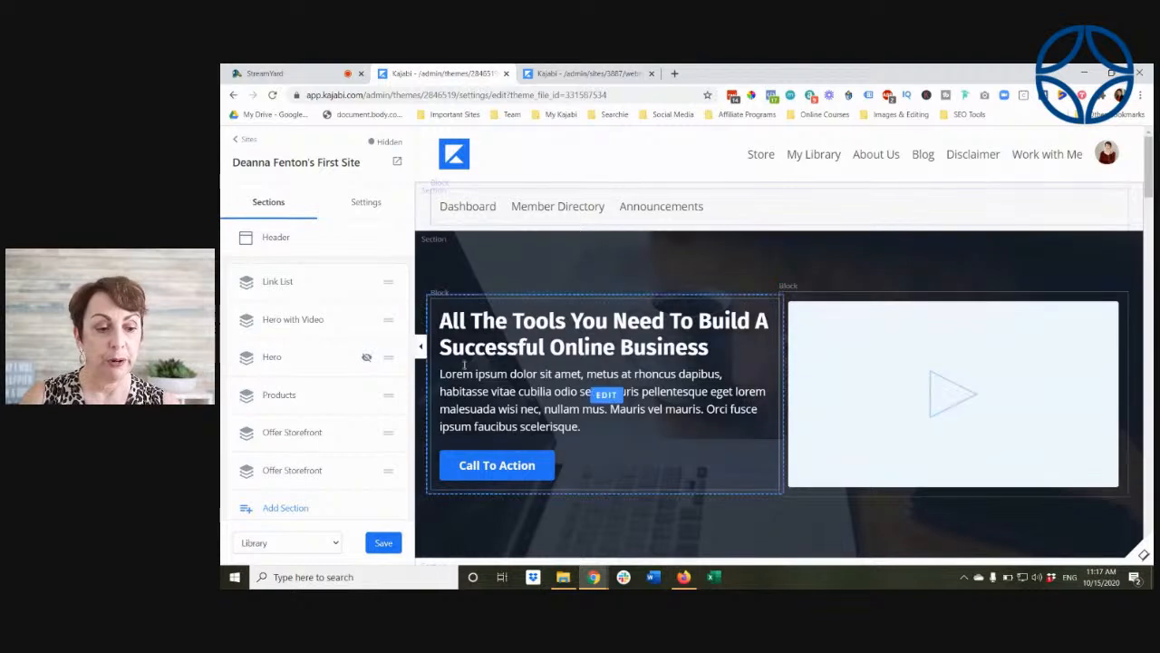
Step: Switch the theme editor to the Login page and look over the Login section's image and text settings
{"action": "left_click", "coordinate": [319, 544]}
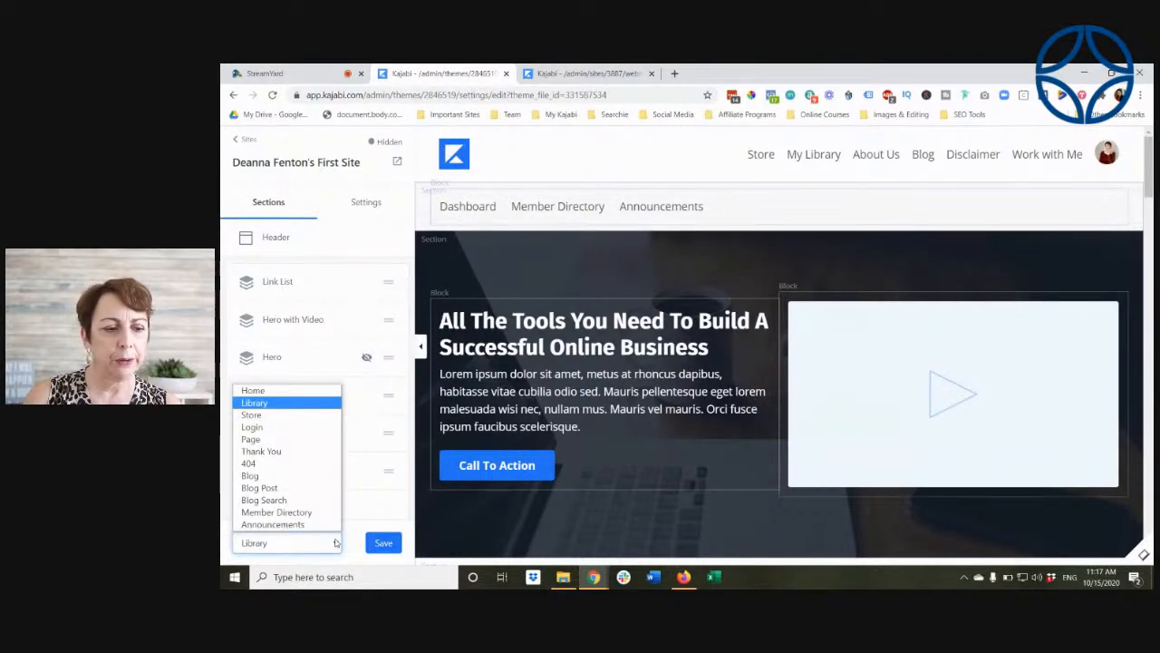
{"action": "left_click", "coordinate": [310, 426]}
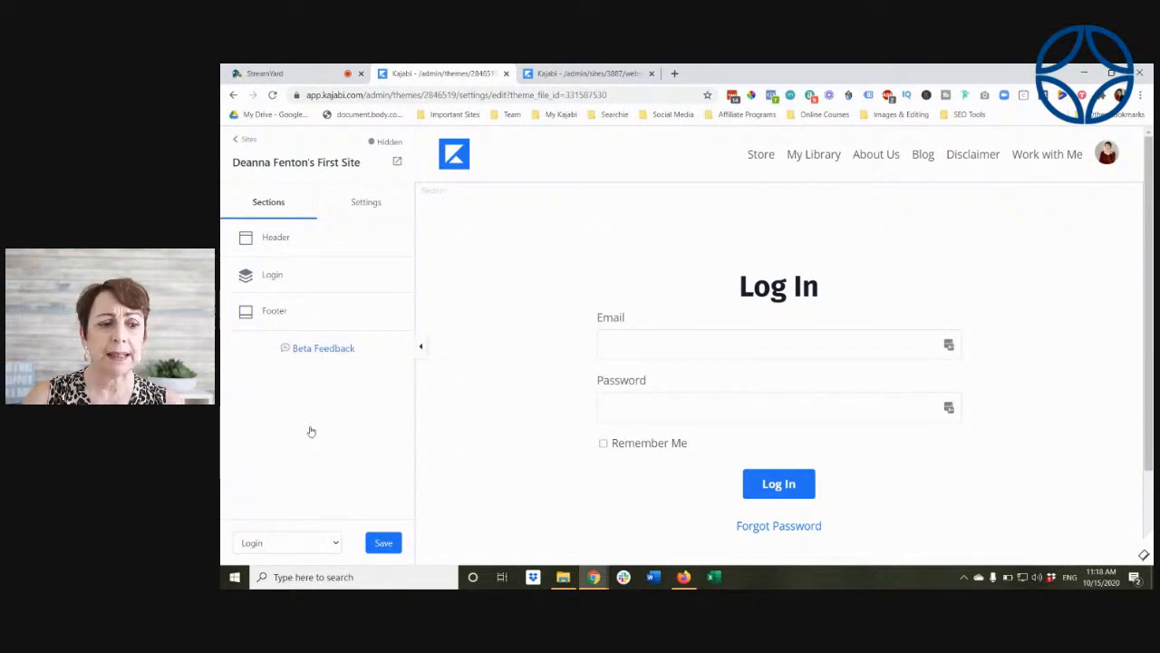
{"action": "left_click", "coordinate": [275, 276]}
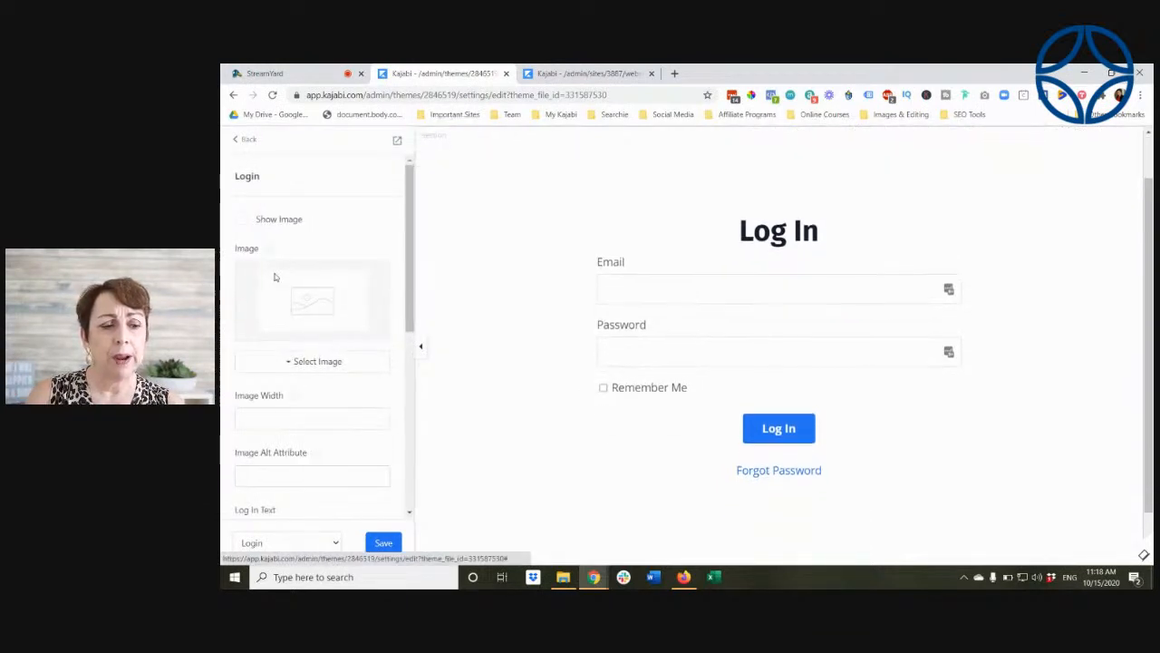
{"action": "scroll", "coordinate": [310, 461], "scroll_direction": "down", "scroll_amount": 3}
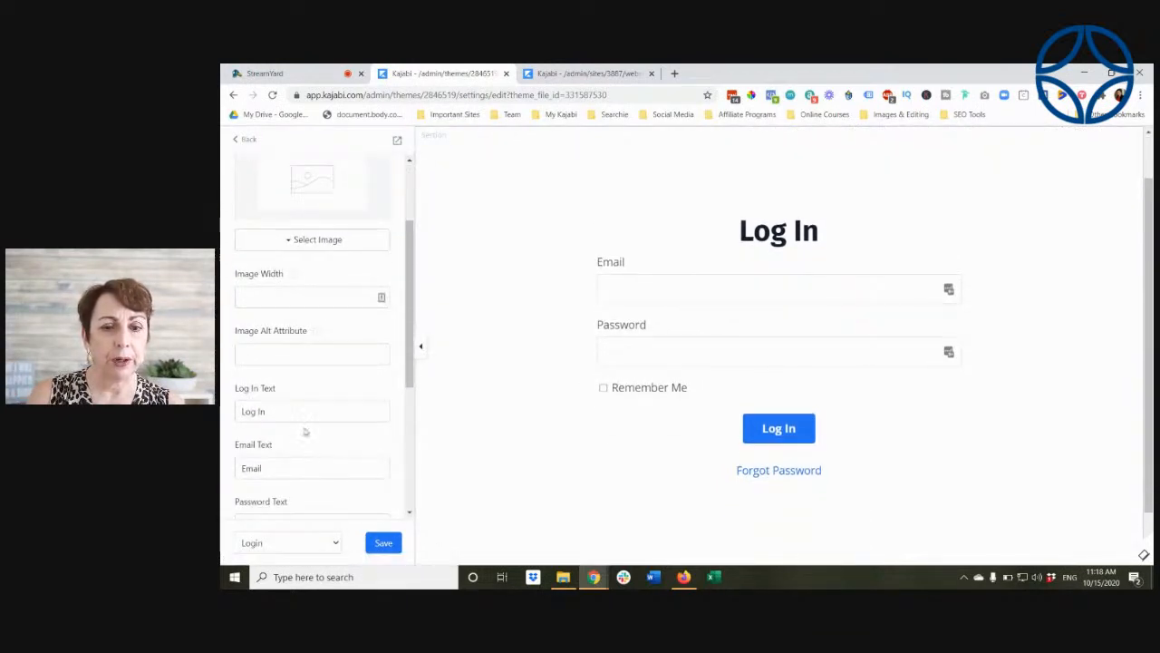
{"action": "scroll", "coordinate": [314, 424], "scroll_direction": "down", "scroll_amount": 4}
{"action": "scroll", "coordinate": [315, 424], "scroll_direction": "down", "scroll_amount": 2}
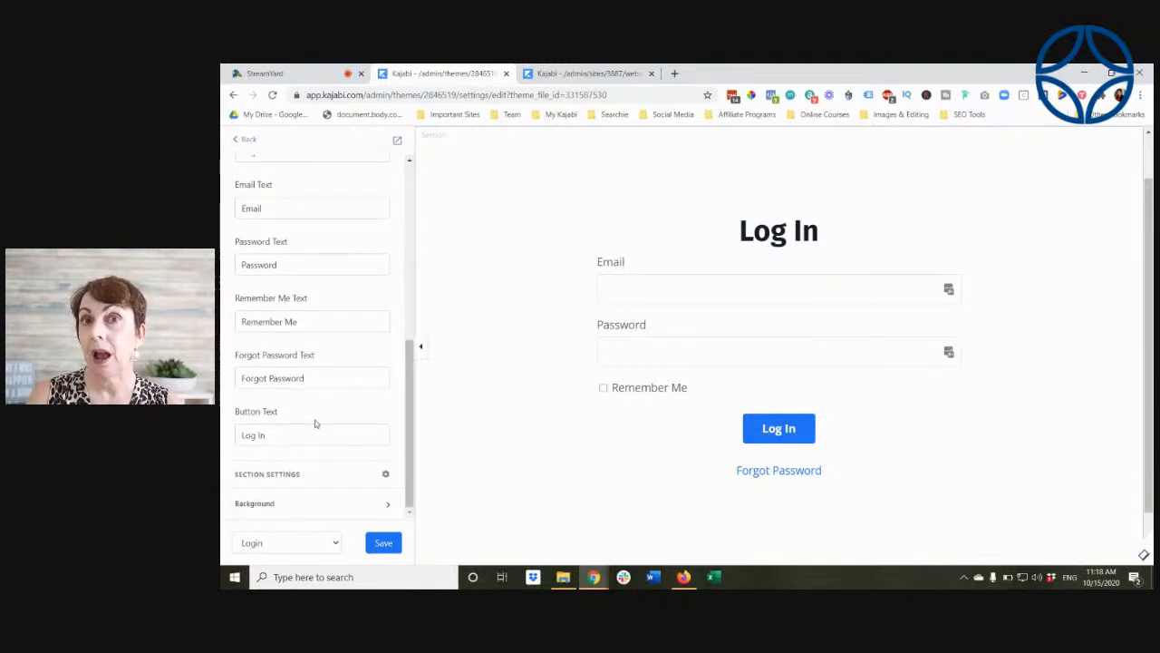
Step: Expand the Login section's background settings and examine the media type, video and image options
{"action": "left_click", "coordinate": [264, 504]}
{"action": "scroll", "coordinate": [326, 399], "scroll_direction": "down", "scroll_amount": 2}
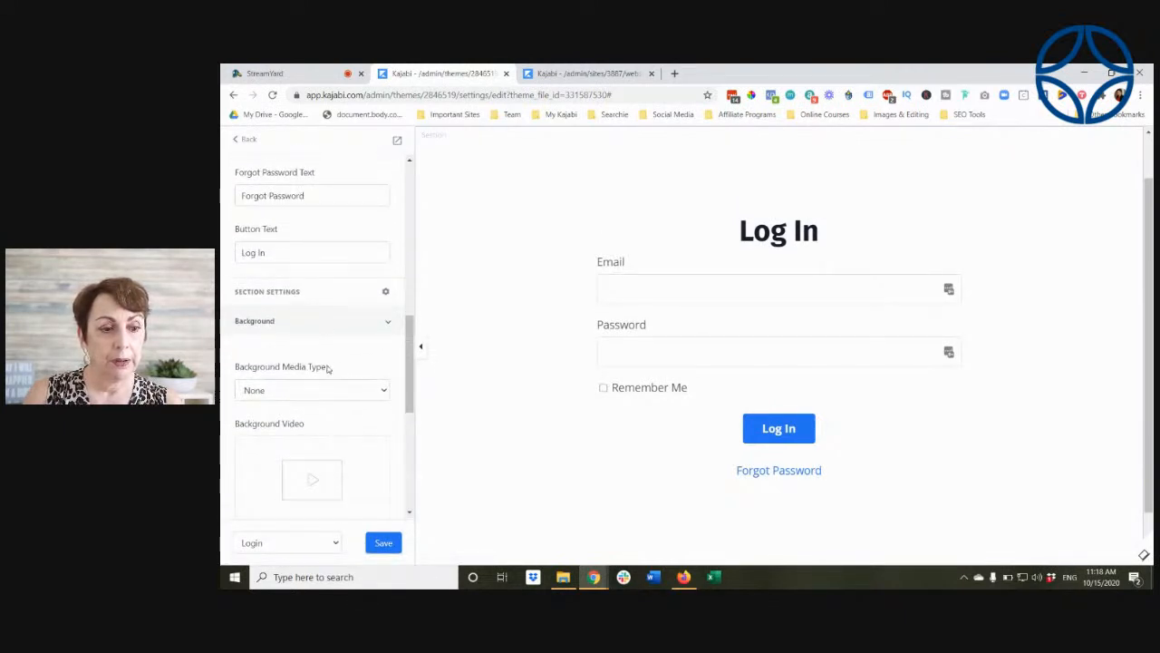
{"action": "scroll", "coordinate": [327, 367], "scroll_direction": "down", "scroll_amount": 1}
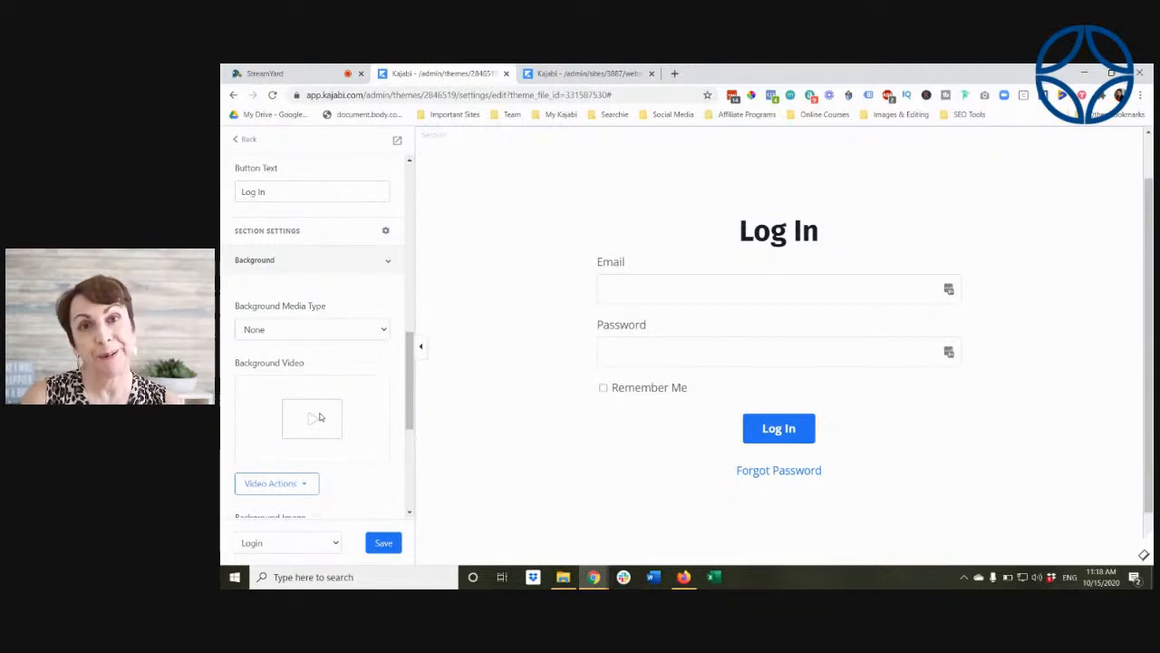
{"action": "scroll", "coordinate": [319, 417], "scroll_direction": "down", "scroll_amount": 1}
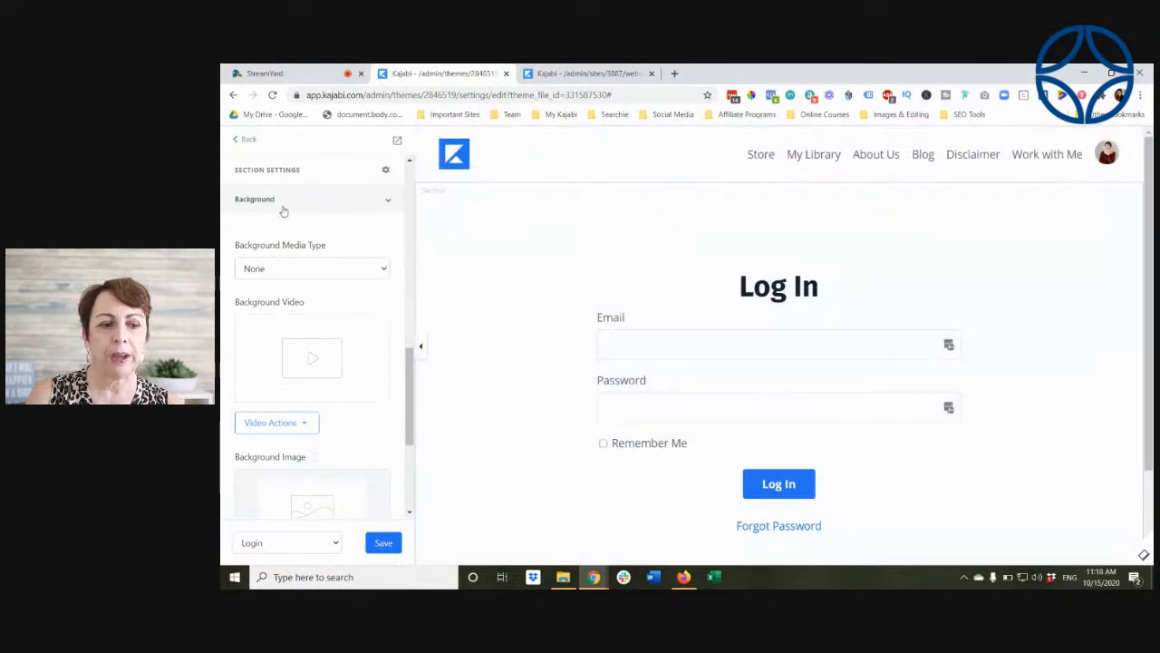
Step: Switch the theme editor to the Thank You page
{"action": "left_click", "coordinate": [334, 542]}
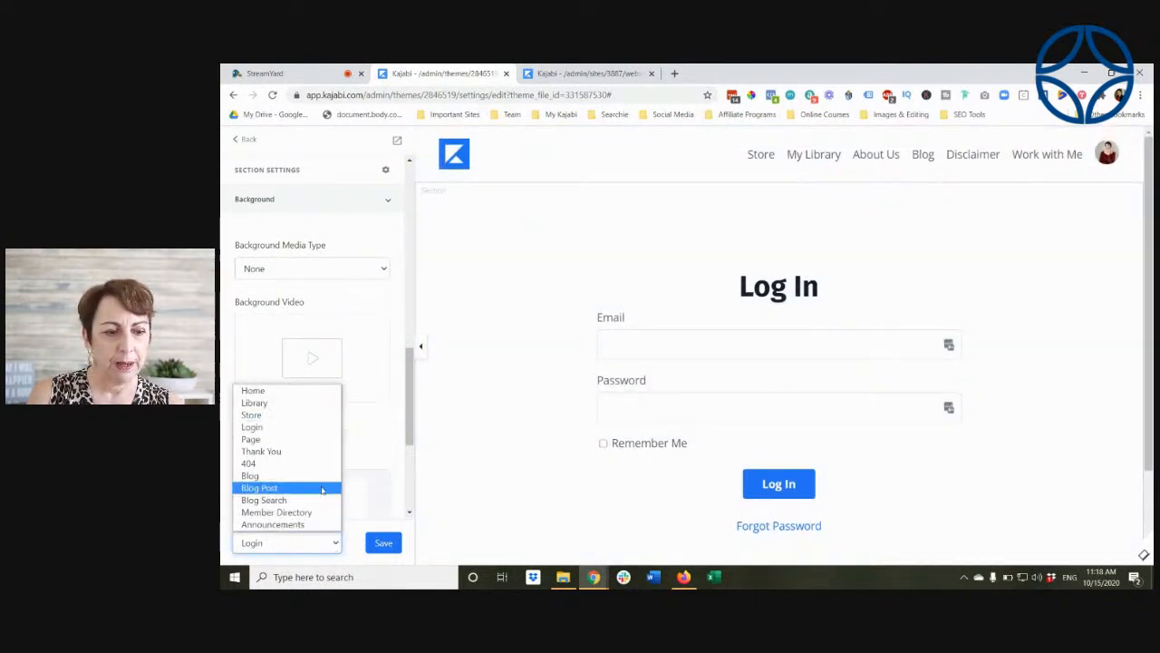
{"action": "left_click", "coordinate": [316, 451]}
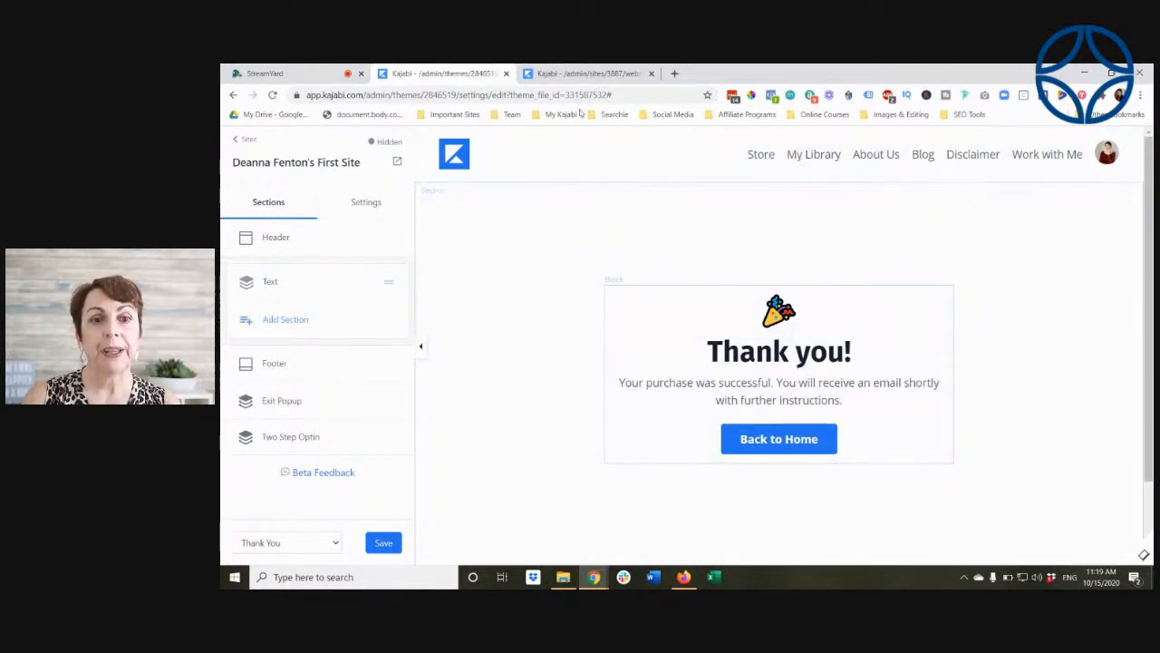
Step: Switch to the other site's website design page and open its Encore Site 0.30 theme for customizing
{"action": "left_click", "coordinate": [582, 74]}
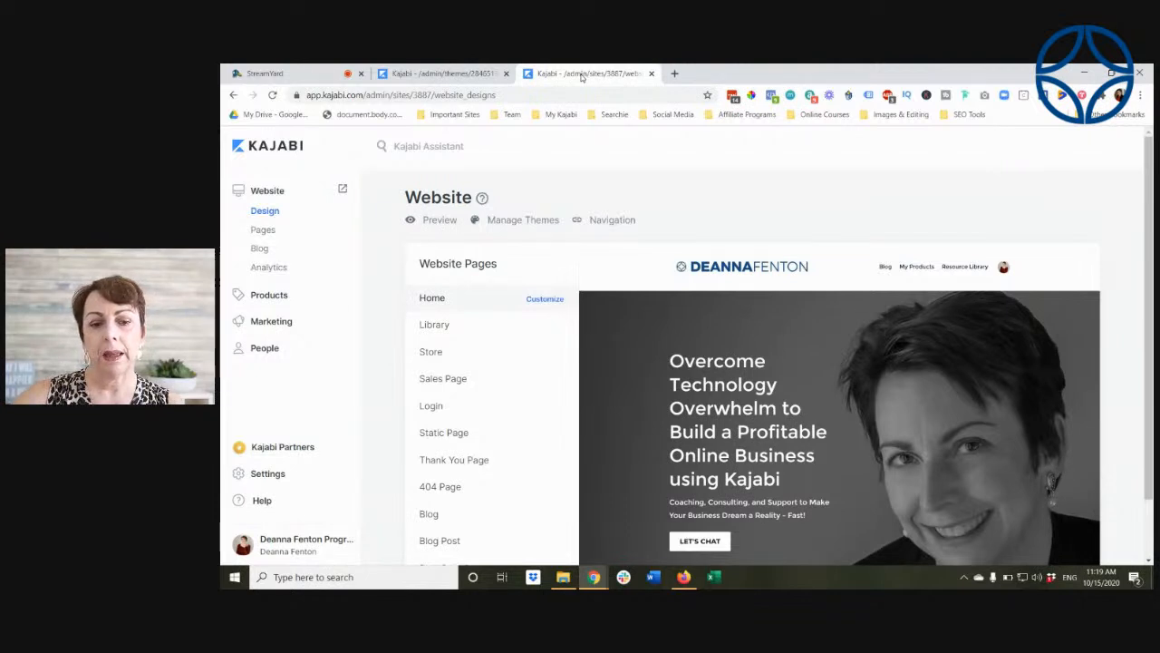
{"action": "left_click", "coordinate": [507, 228]}
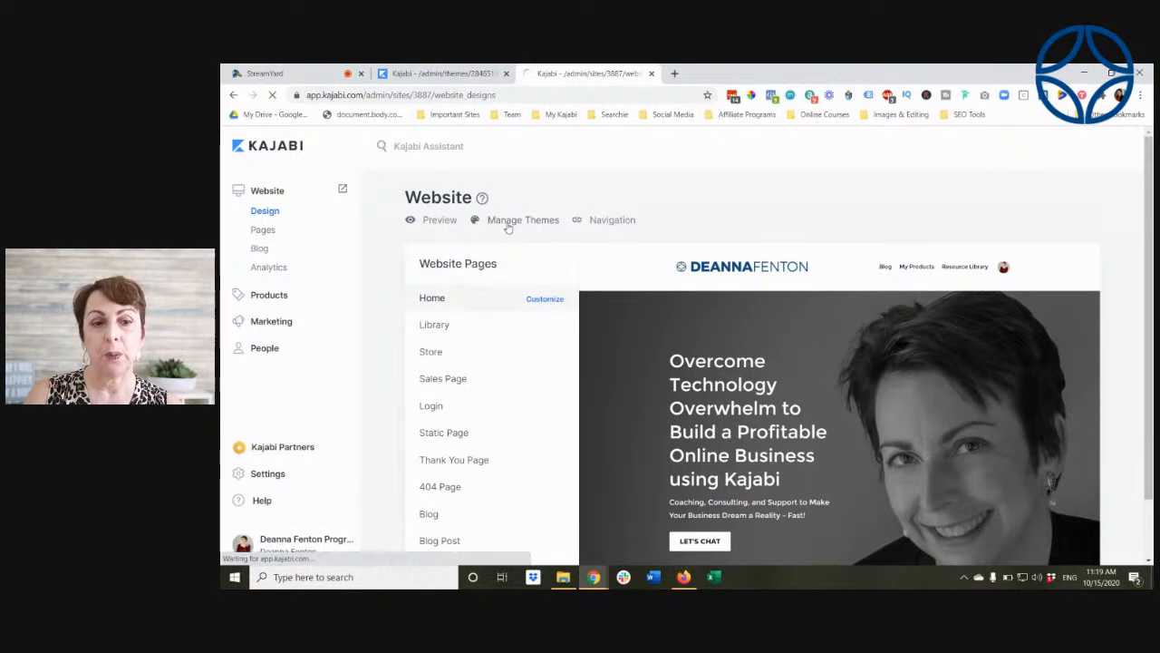
{"action": "scroll", "coordinate": [913, 170], "scroll_direction": "down", "scroll_amount": 5}
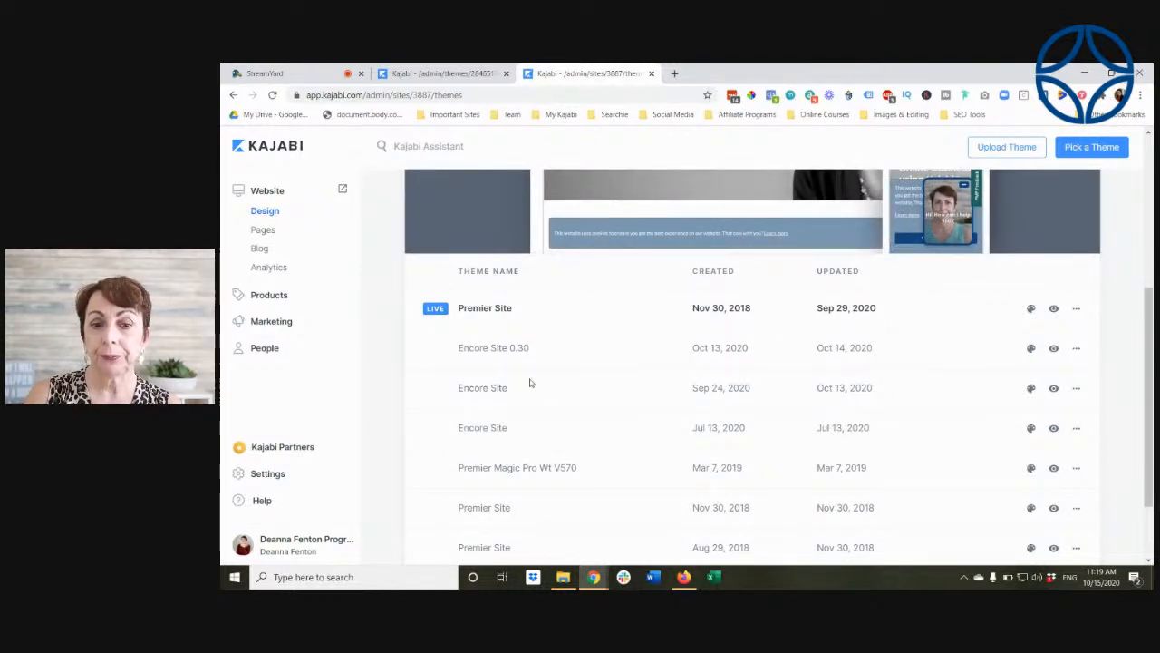
{"action": "left_click", "coordinate": [1031, 351]}
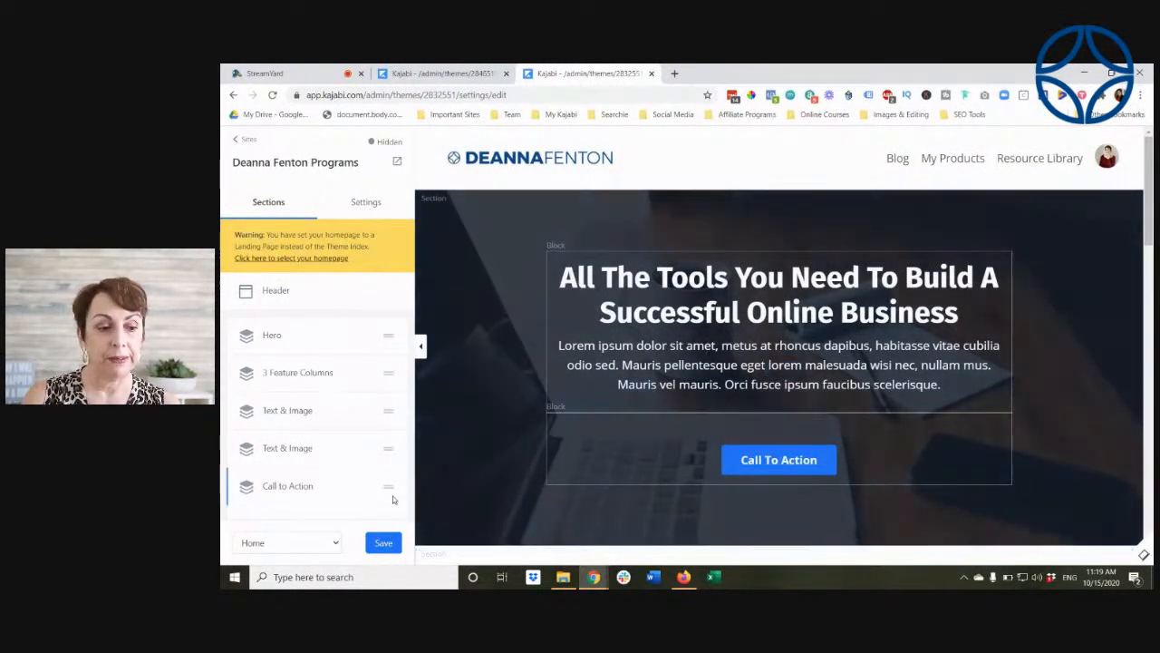
Step: Switch the theme editor to the Blog page and look over its Hero section and post listings
{"action": "left_click", "coordinate": [334, 543]}
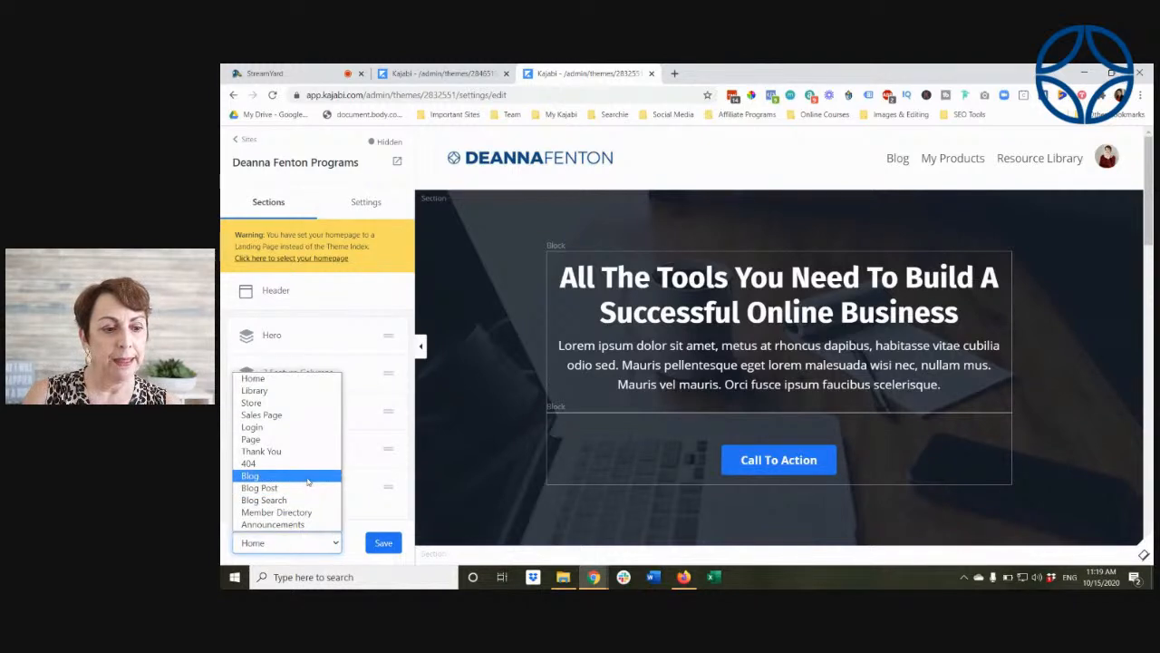
{"action": "left_click", "coordinate": [308, 482]}
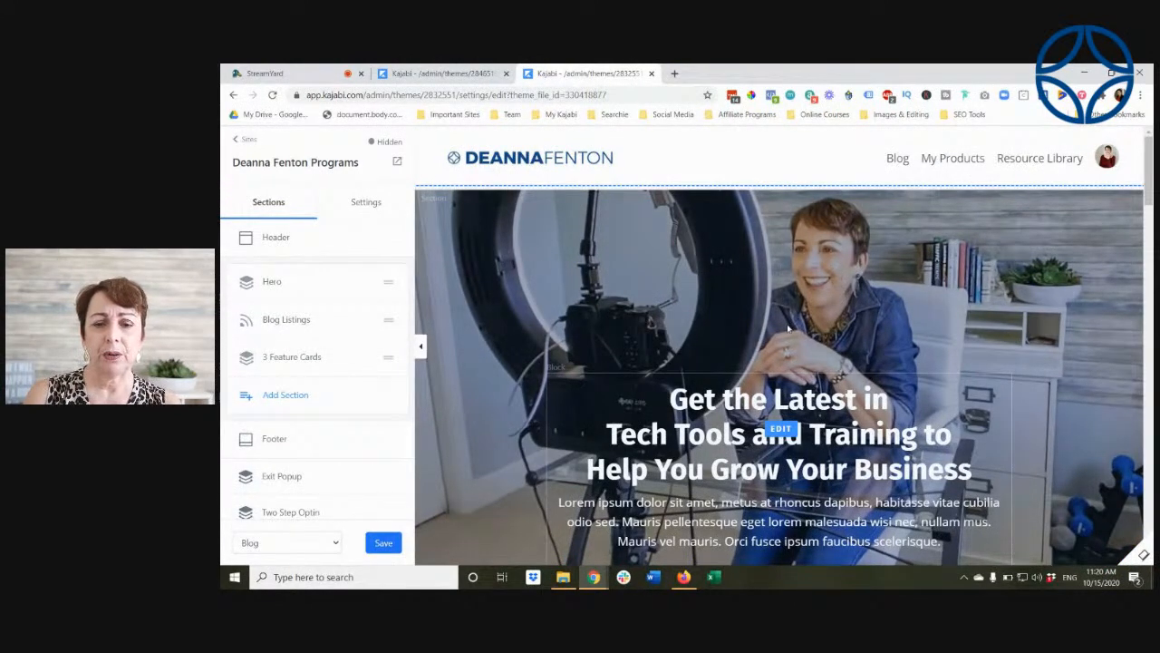
{"action": "scroll", "coordinate": [890, 299], "scroll_direction": "down", "scroll_amount": 2}
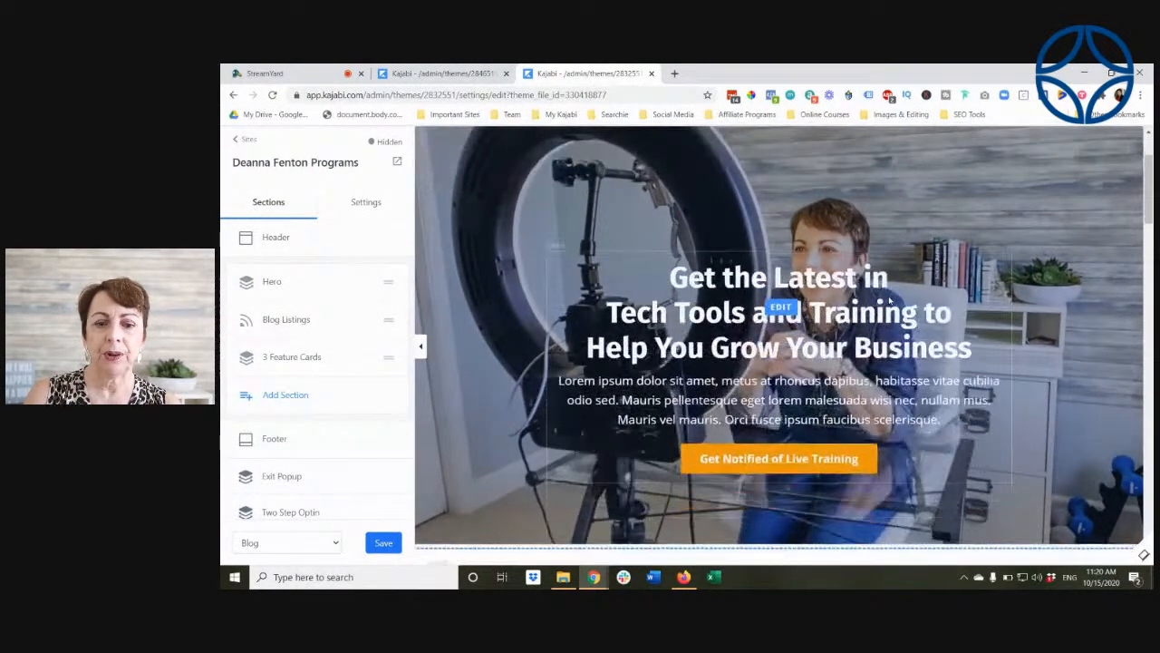
{"action": "scroll", "coordinate": [890, 299], "scroll_direction": "down", "scroll_amount": 1}
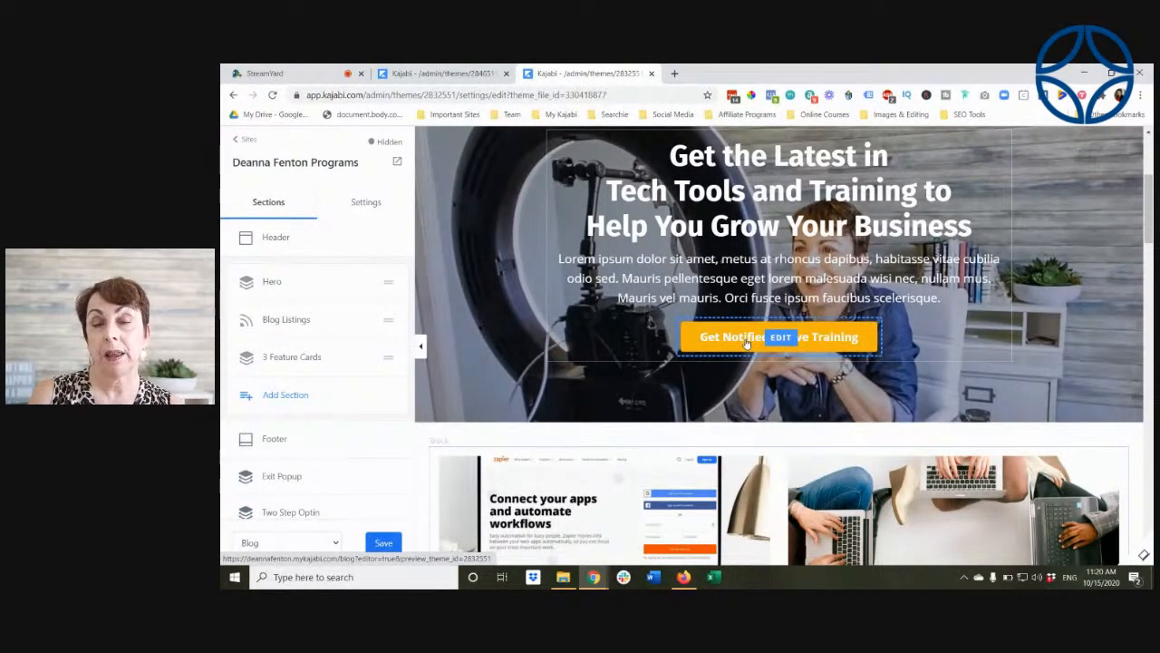
{"action": "scroll", "coordinate": [745, 343], "scroll_direction": "down", "scroll_amount": 4}
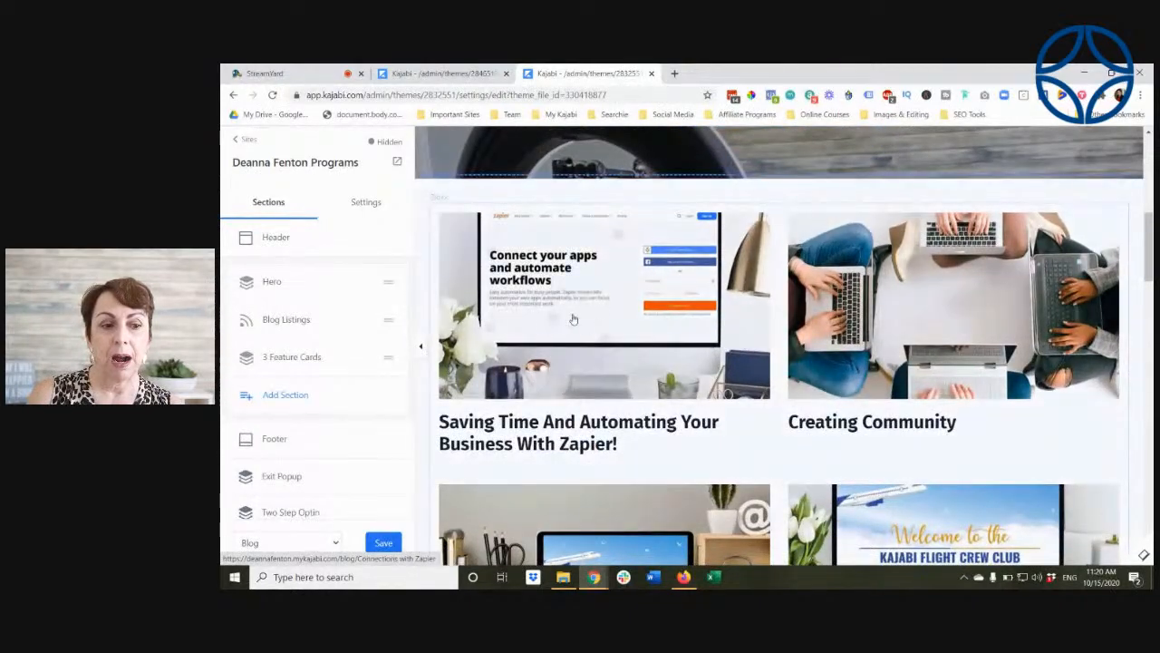
Step: Open the Blog Listings section's settings and look over the current arrangement of the blog posts
{"action": "left_click", "coordinate": [286, 320]}
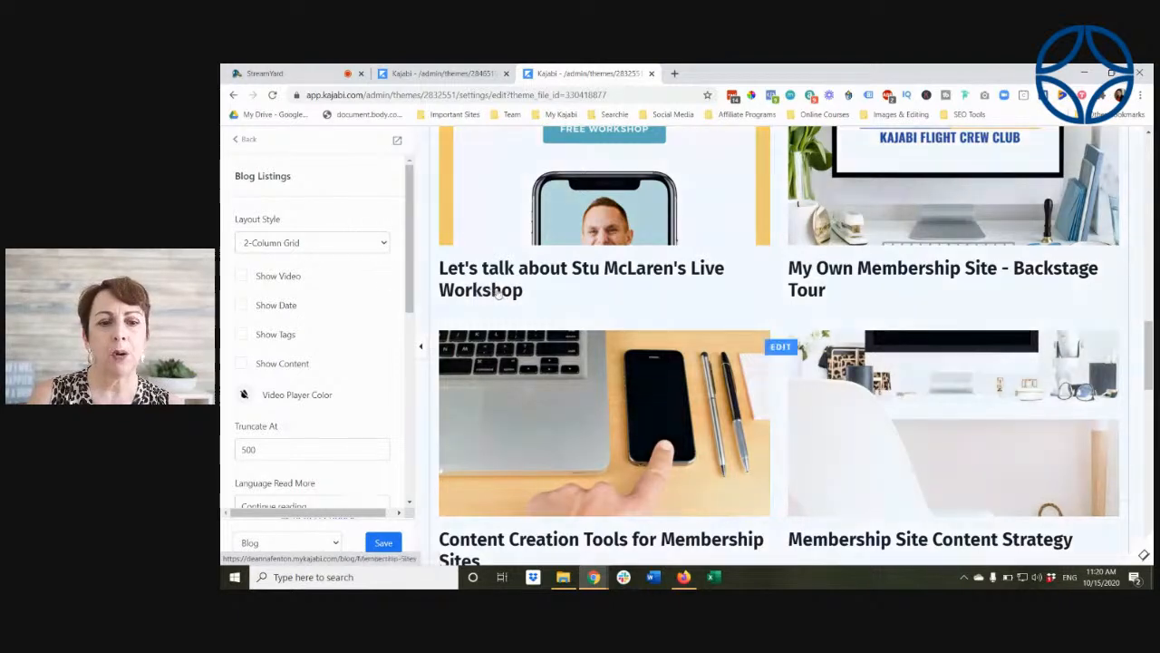
{"action": "scroll", "coordinate": [727, 385], "scroll_direction": "up", "scroll_amount": 6}
{"action": "scroll", "coordinate": [727, 385], "scroll_direction": "up", "scroll_amount": 3}
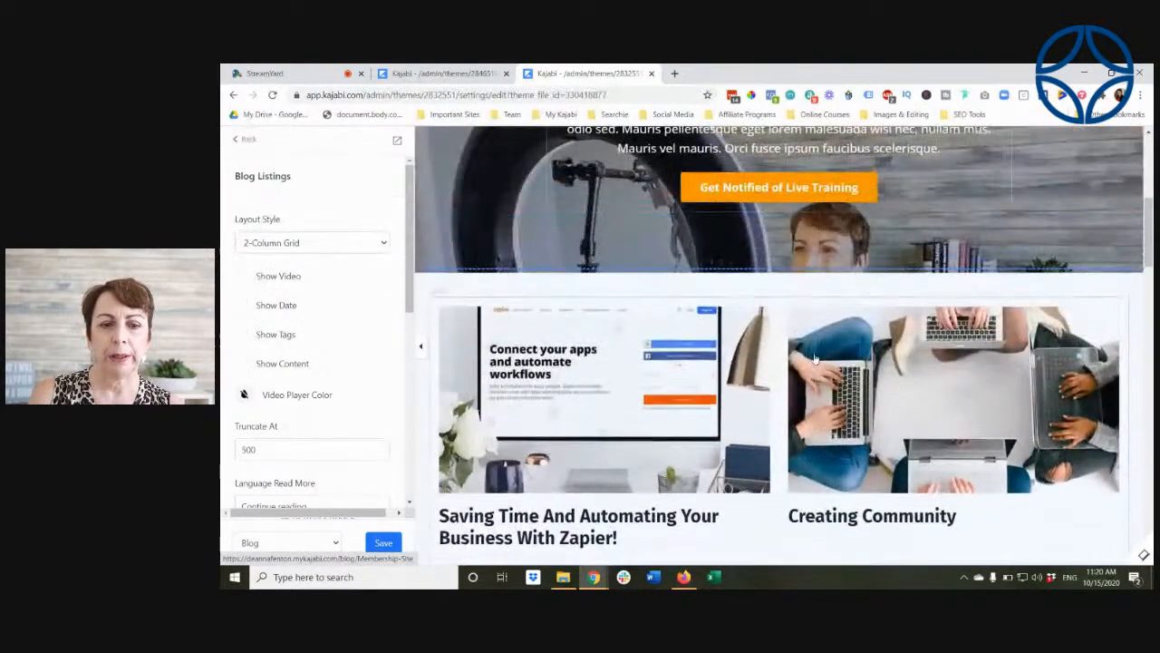
Step: Set the Blog Listings layout style to List and check how the posts are arranged
{"action": "left_click", "coordinate": [379, 244]}
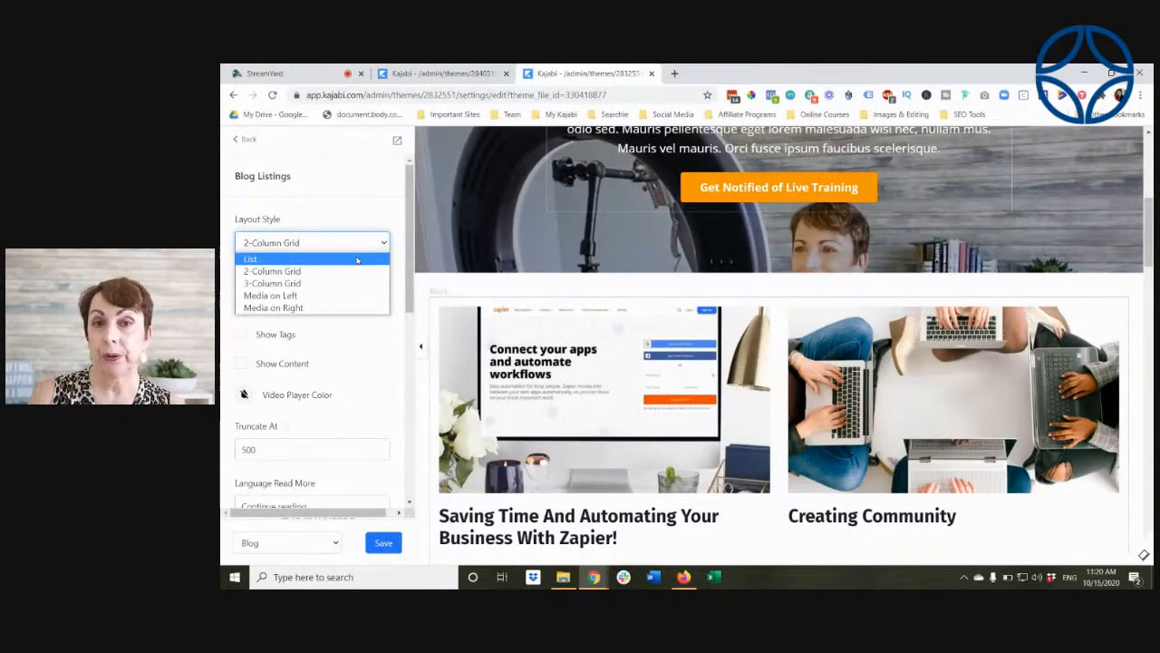
{"action": "left_click", "coordinate": [356, 260]}
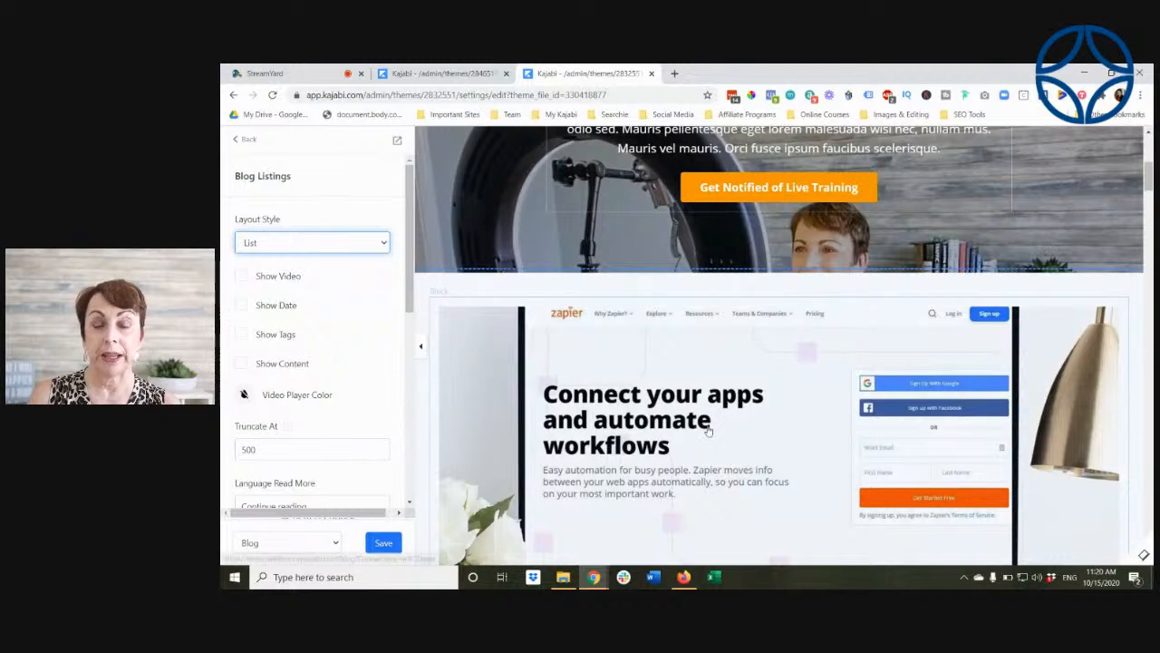
{"action": "scroll", "coordinate": [709, 431], "scroll_direction": "down", "scroll_amount": 3}
{"action": "scroll", "coordinate": [709, 431], "scroll_direction": "down", "scroll_amount": 2}
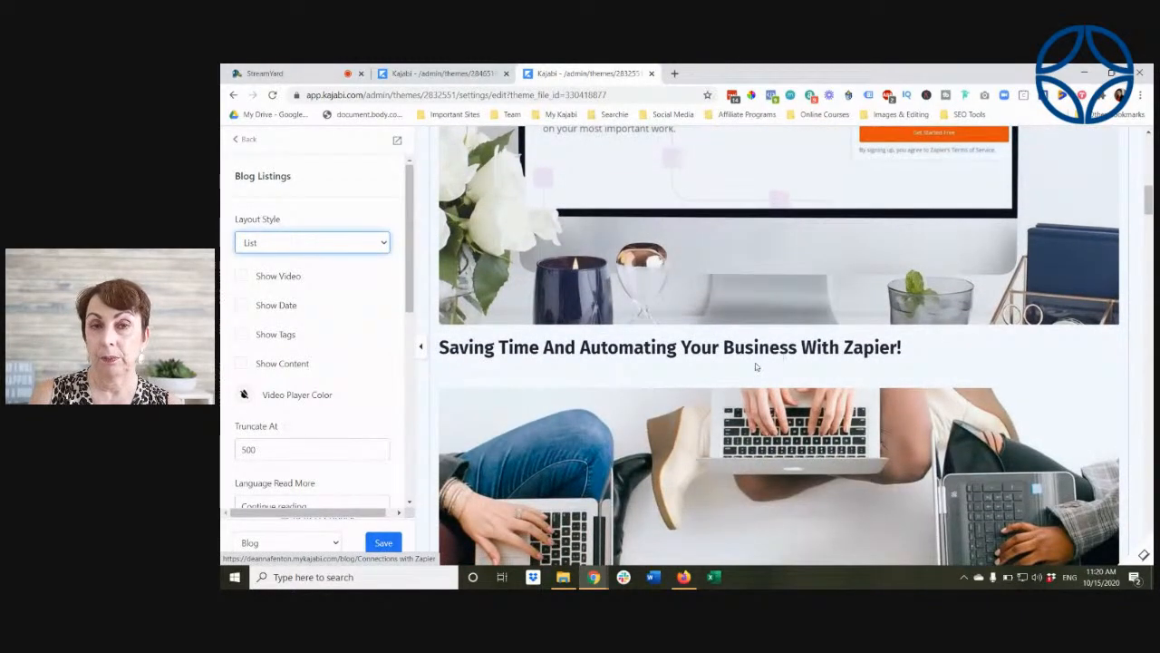
{"action": "scroll", "coordinate": [756, 366], "scroll_direction": "down", "scroll_amount": 5}
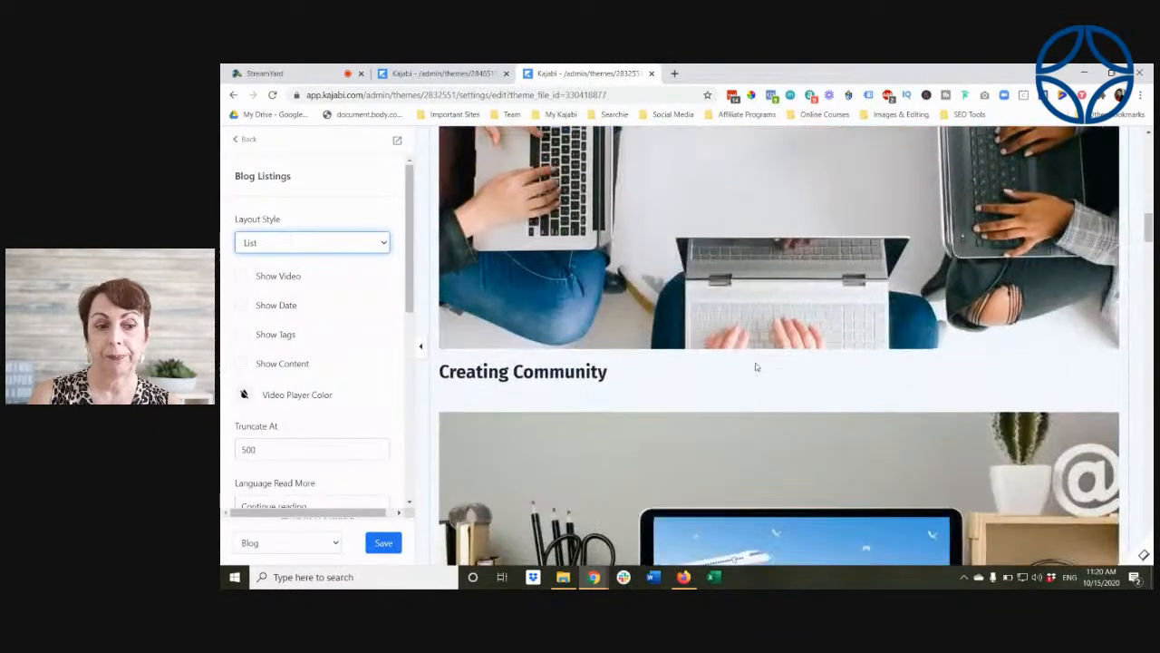
Step: Turn on Show Video, Show Date, Show Tags and Show Content for the Blog Listings and check the first post
{"action": "scroll", "coordinate": [756, 365], "scroll_direction": "up", "scroll_amount": 1}
{"action": "left_click", "coordinate": [239, 277]}
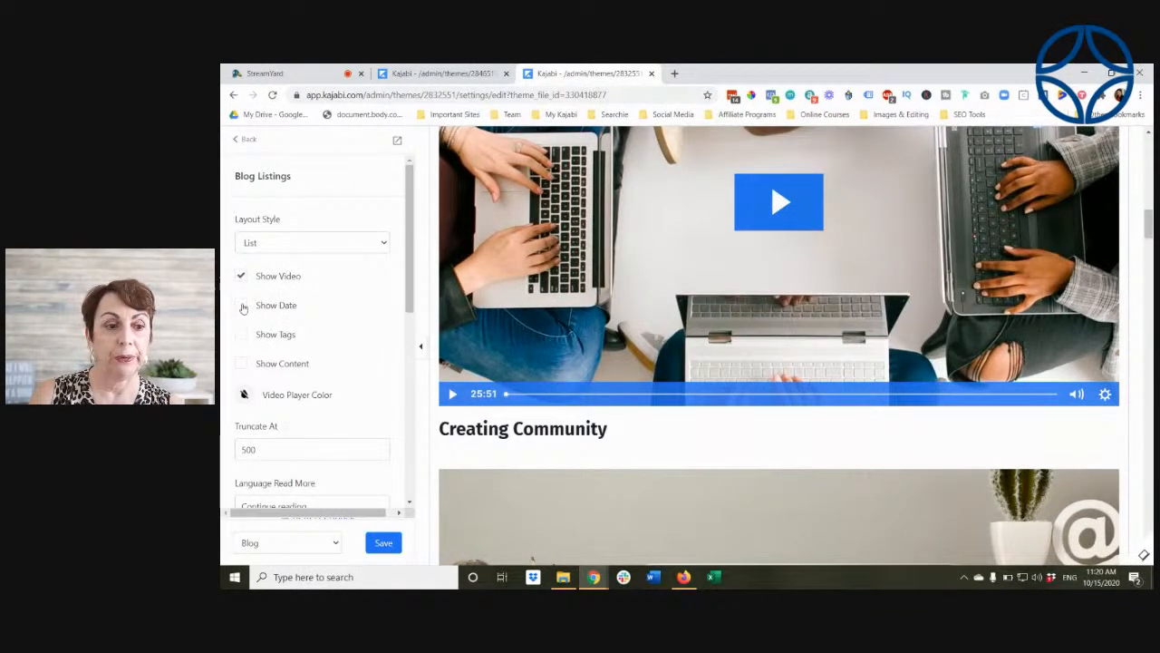
{"action": "left_click", "coordinate": [242, 306]}
{"action": "left_click", "coordinate": [240, 335]}
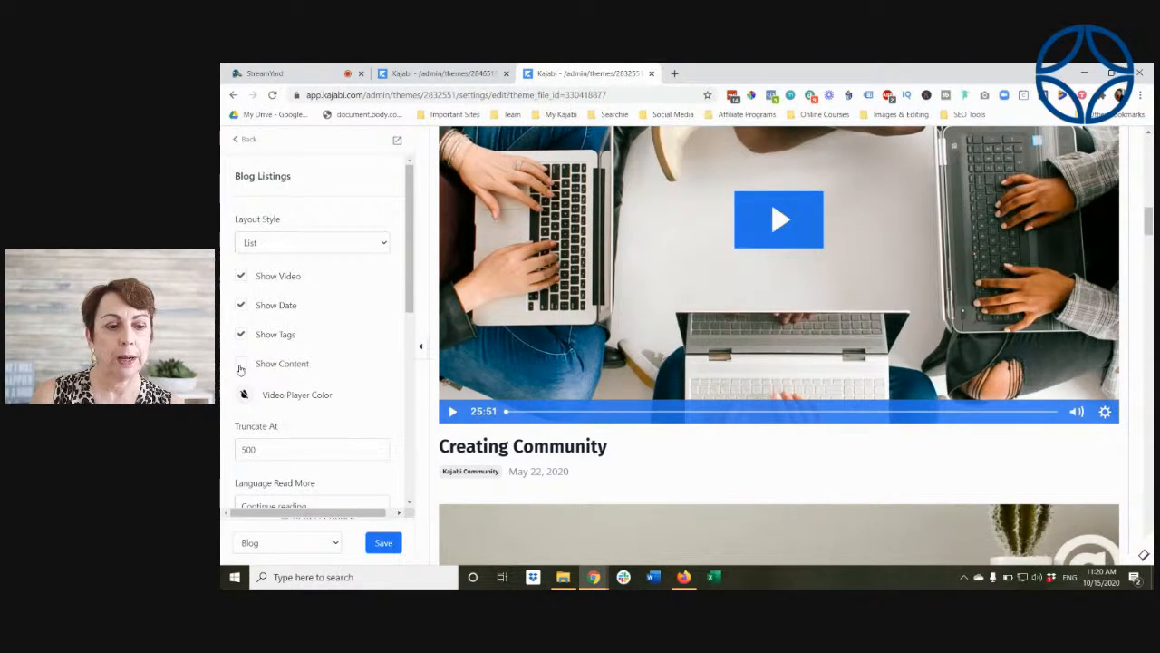
{"action": "left_click", "coordinate": [241, 365]}
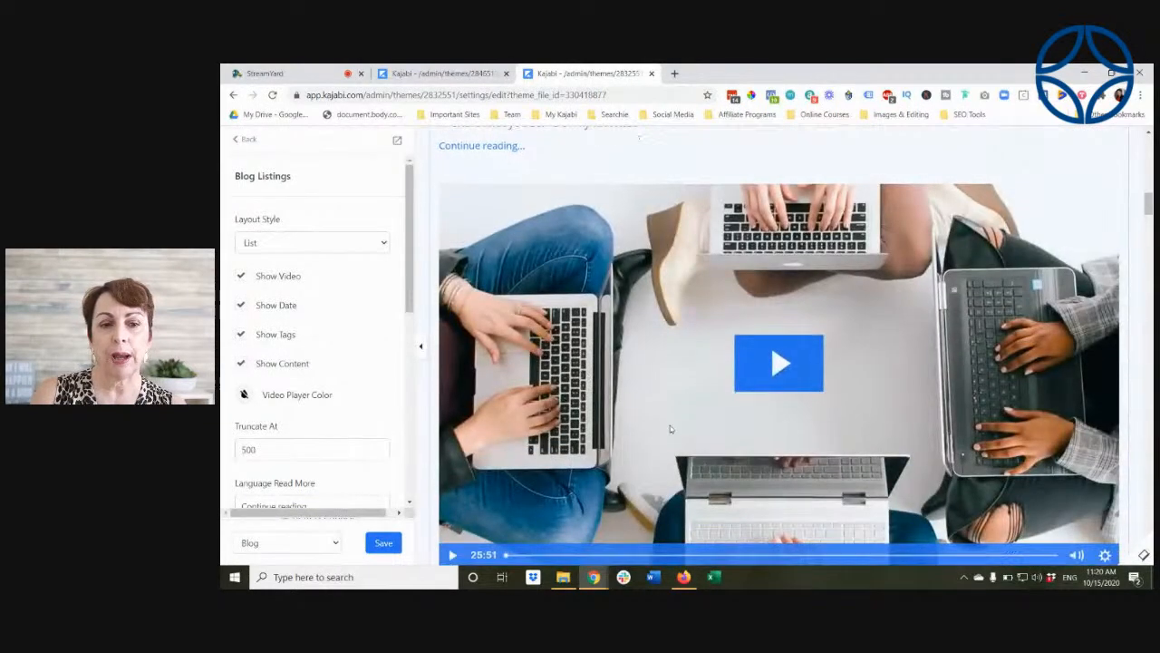
{"action": "scroll", "coordinate": [670, 425], "scroll_direction": "up", "scroll_amount": 4}
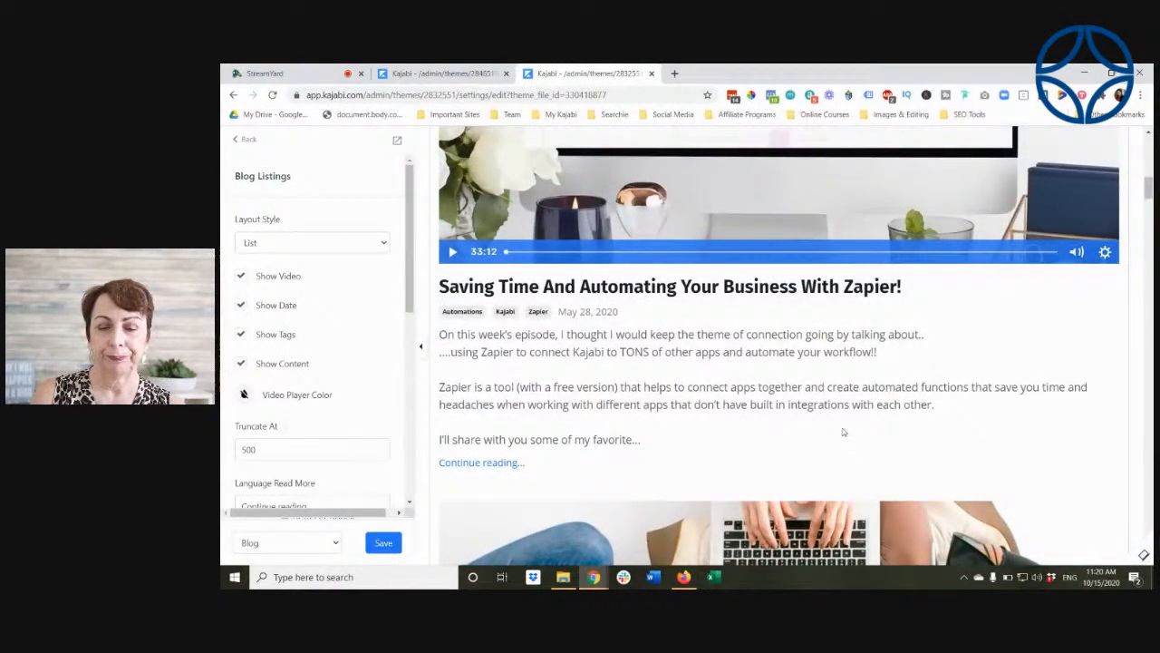
{"action": "scroll", "coordinate": [843, 433], "scroll_direction": "up", "scroll_amount": 2}
Step: Open a preview of the blog in a new tab, check its listings, and return to the theme editor
{"action": "right_click", "coordinate": [397, 140]}
{"action": "left_click", "coordinate": [446, 151]}
{"action": "left_click", "coordinate": [698, 74]}
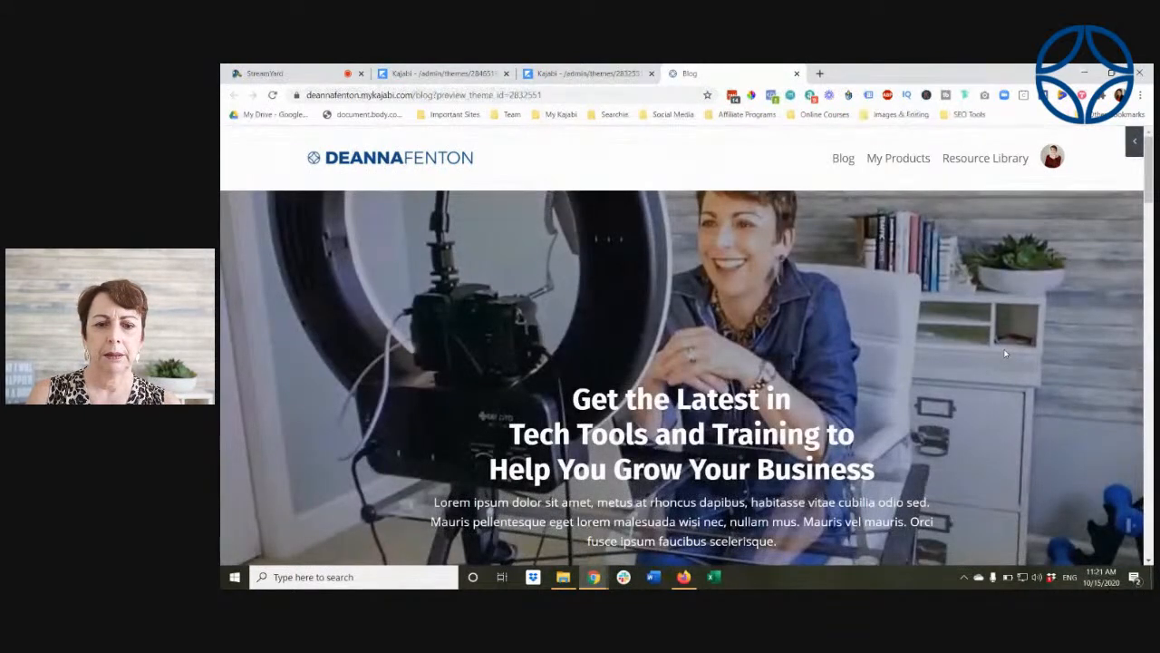
{"action": "scroll", "coordinate": [1005, 353], "scroll_direction": "down", "scroll_amount": 4}
{"action": "scroll", "coordinate": [1004, 354], "scroll_direction": "down", "scroll_amount": 1}
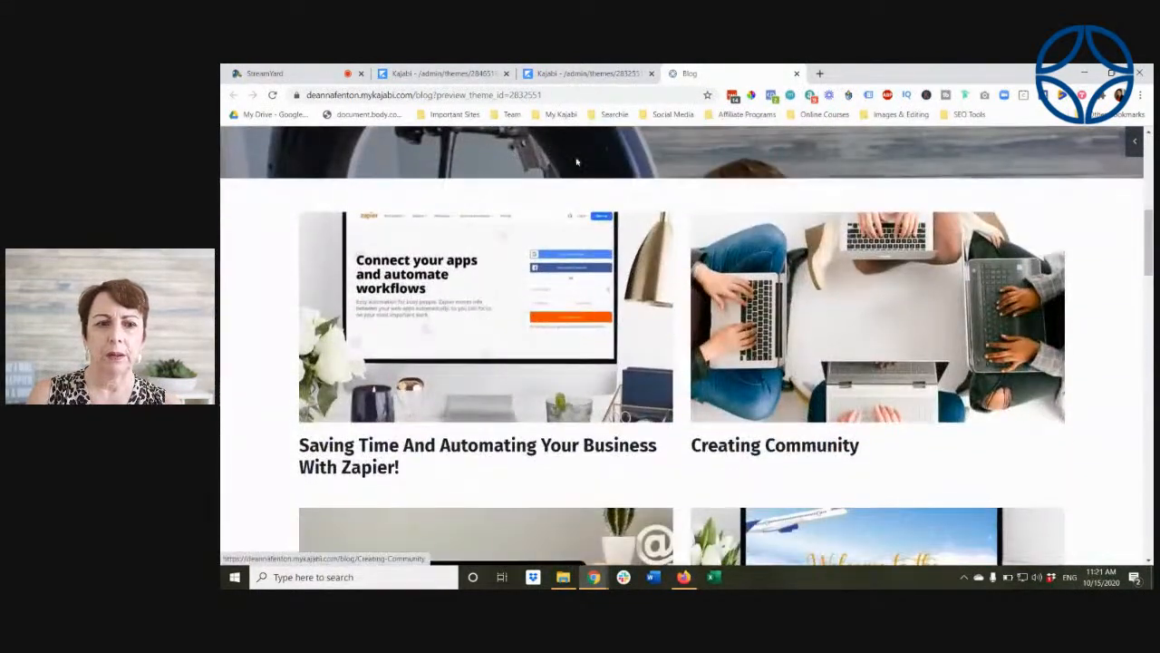
{"action": "left_click", "coordinate": [555, 73]}
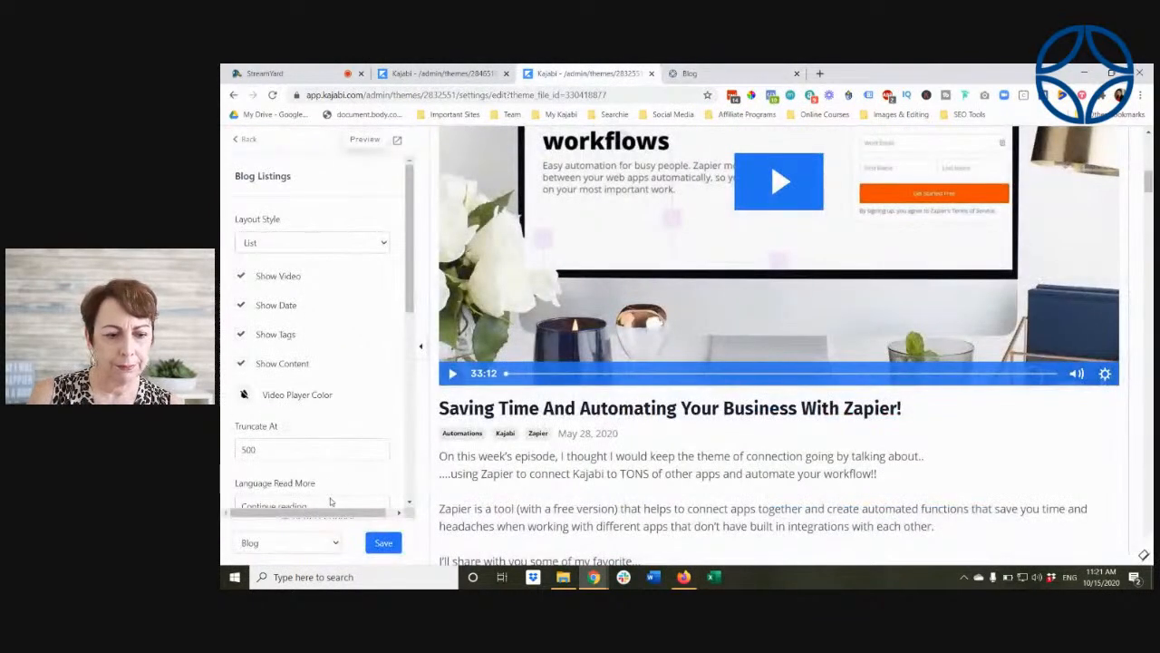
Step: Save the Blog page changes and reload the open blog preview
{"action": "left_click", "coordinate": [382, 543]}
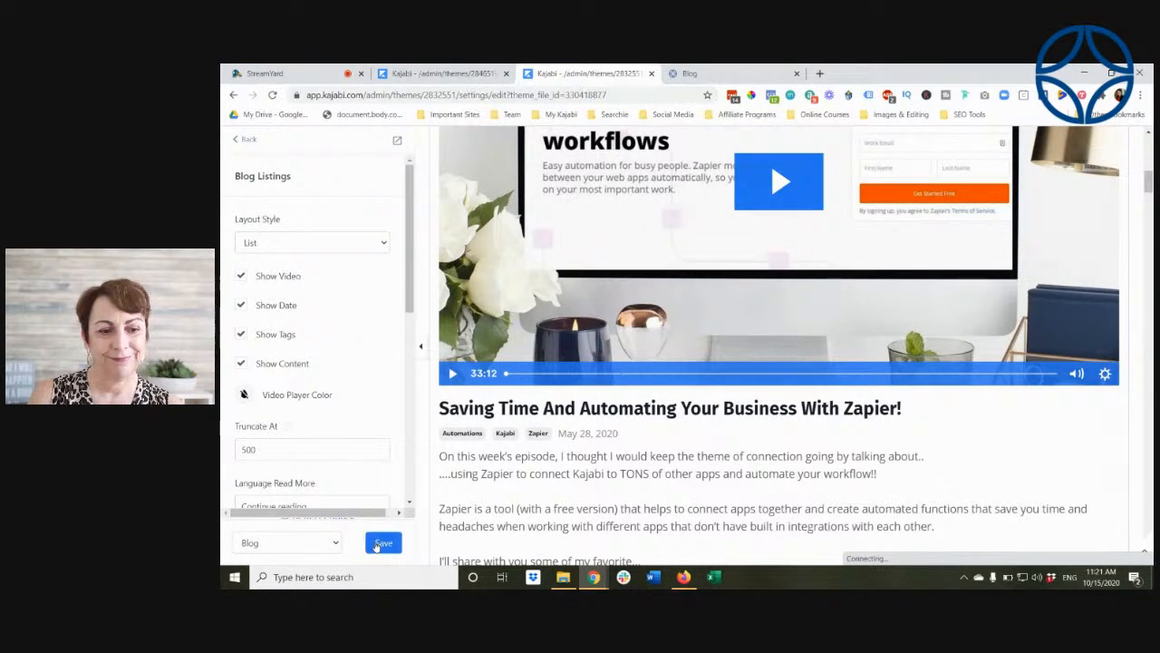
{"action": "left_click", "coordinate": [694, 74]}
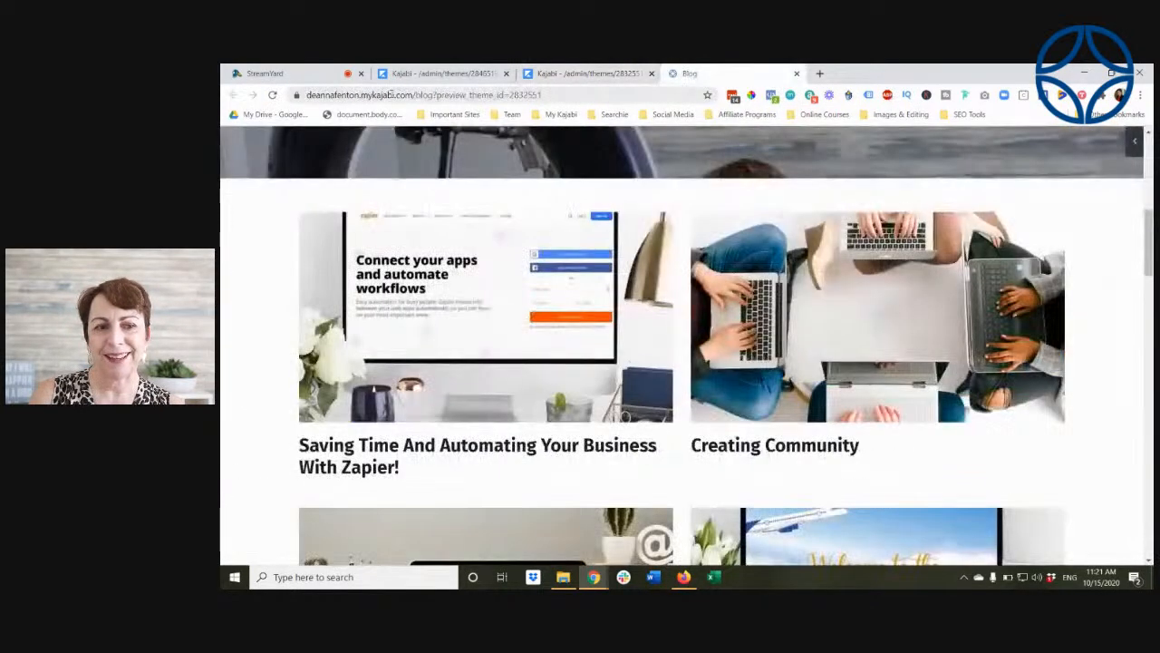
{"action": "left_click", "coordinate": [272, 94]}
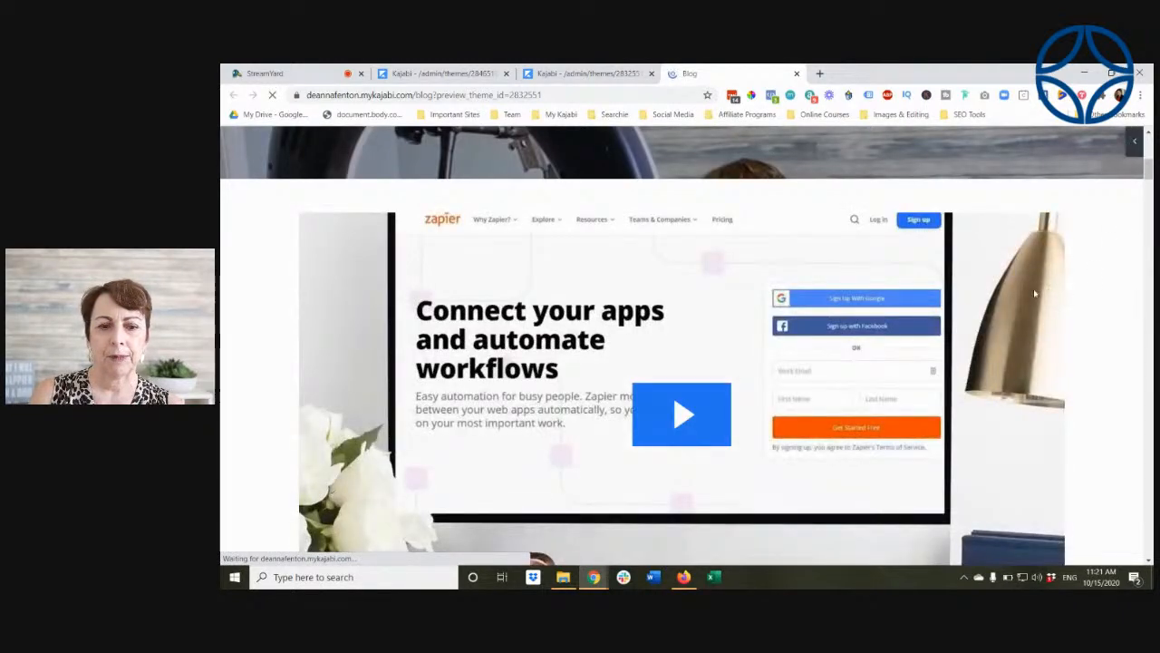
Step: Examine the previewed blog posts for their video, tags, date and content excerpt in the list layout
{"action": "scroll", "coordinate": [949, 254], "scroll_direction": "up", "scroll_amount": 2}
{"action": "scroll", "coordinate": [973, 251], "scroll_direction": "down", "scroll_amount": 5}
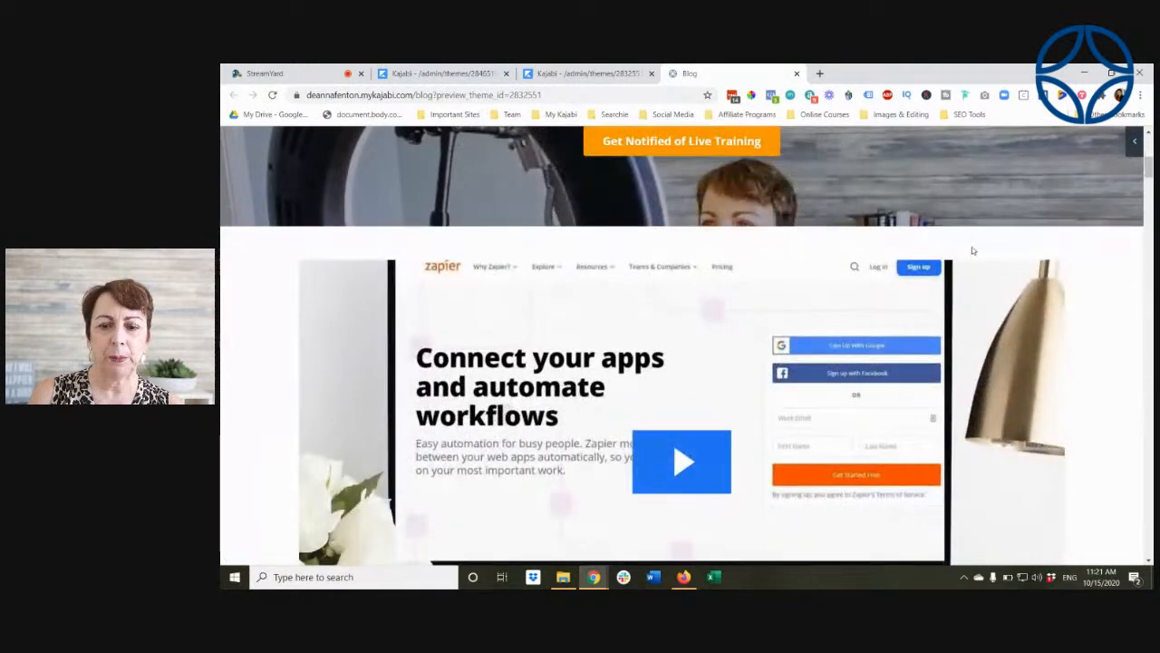
{"action": "scroll", "coordinate": [1064, 262], "scroll_direction": "down", "scroll_amount": 1}
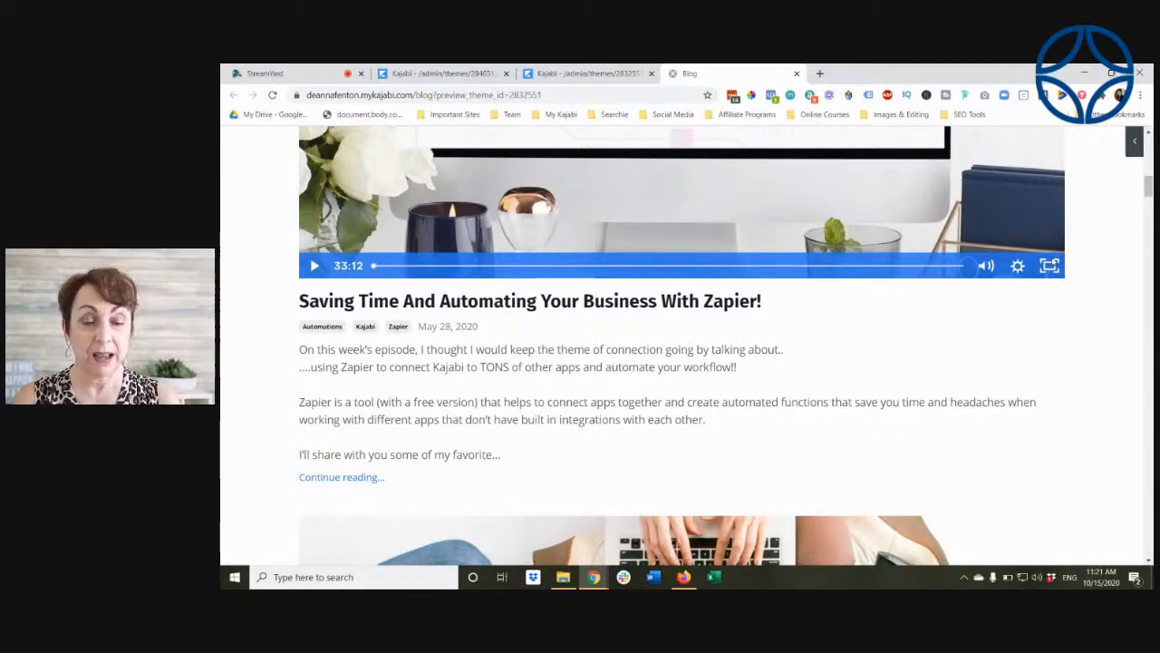
{"action": "scroll", "coordinate": [1051, 262], "scroll_direction": "down", "scroll_amount": 2}
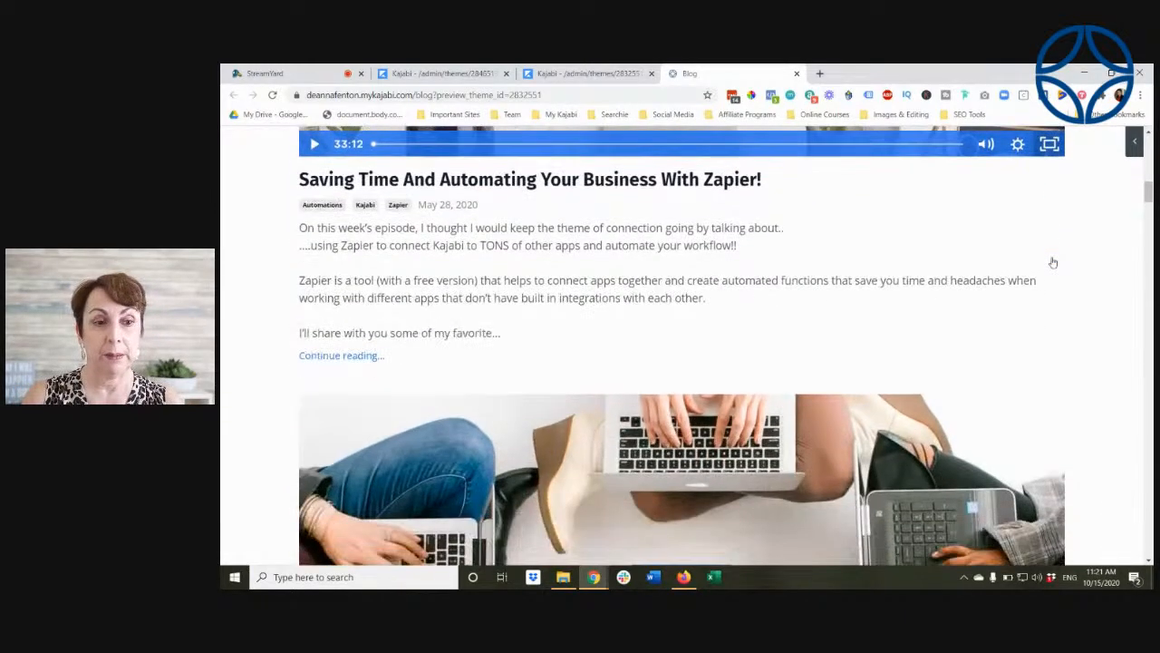
{"action": "scroll", "coordinate": [1051, 262], "scroll_direction": "up", "scroll_amount": 3}
{"action": "scroll", "coordinate": [1052, 261], "scroll_direction": "up", "scroll_amount": 2}
{"action": "scroll", "coordinate": [1052, 261], "scroll_direction": "down", "scroll_amount": 6}
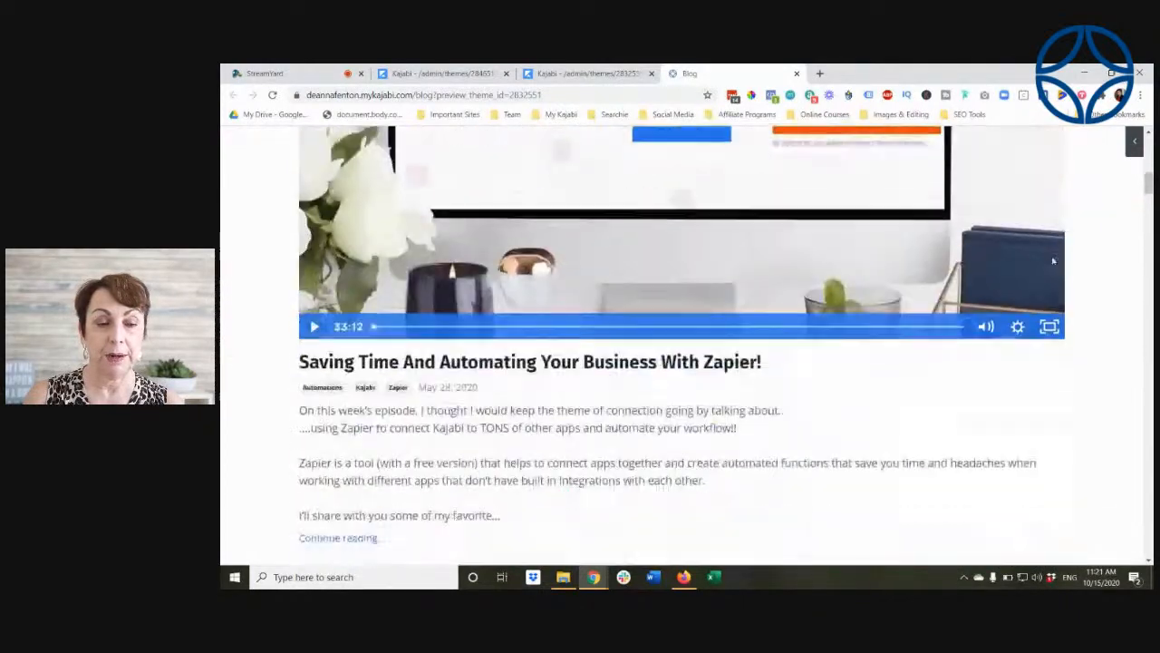
{"action": "scroll", "coordinate": [1052, 261], "scroll_direction": "down", "scroll_amount": 3}
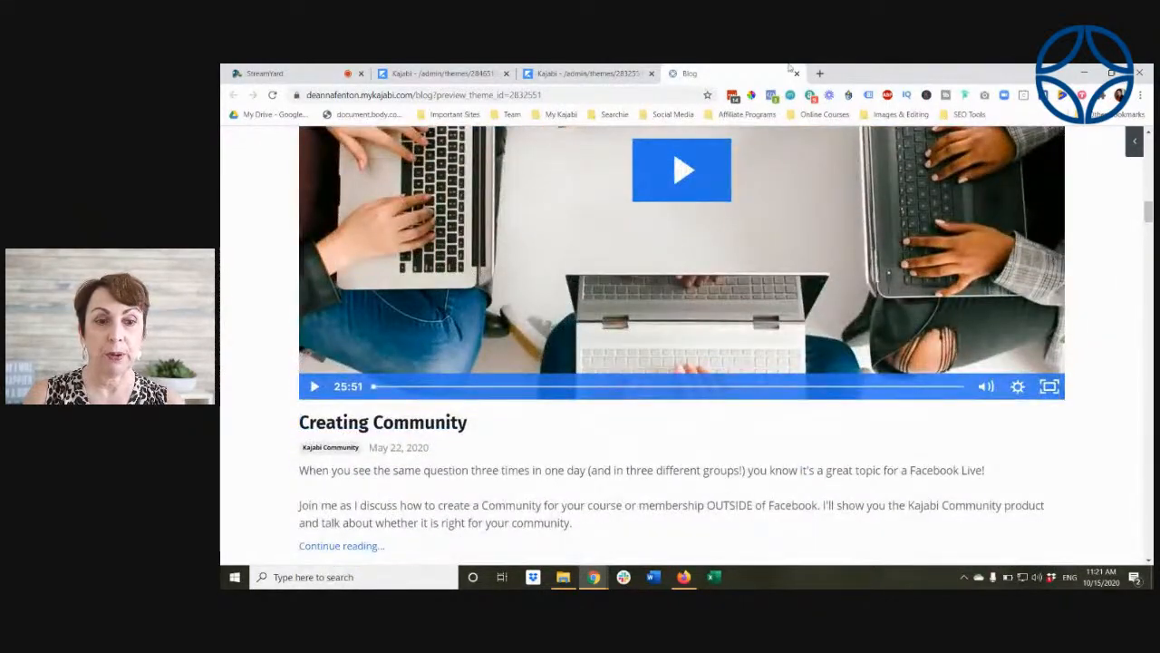
Step: Set the Blog Listings layout style to 2-Column Grid in the theme editor and save it for checking in the blog preview
{"action": "left_click", "coordinate": [584, 78]}
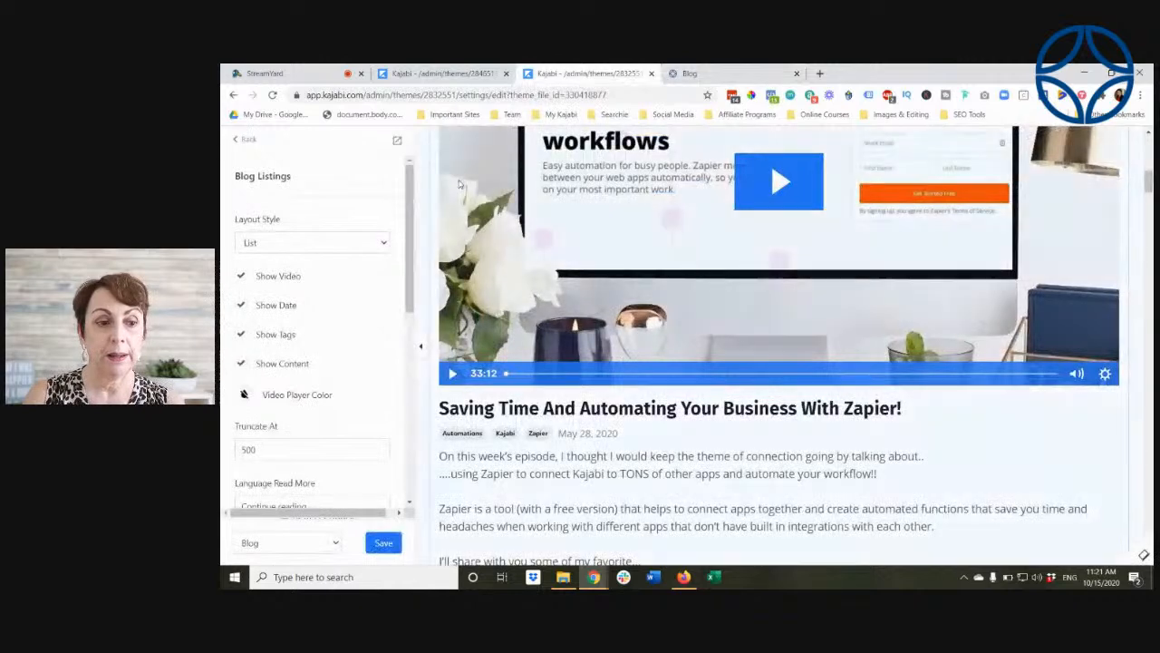
{"action": "left_click", "coordinate": [382, 245]}
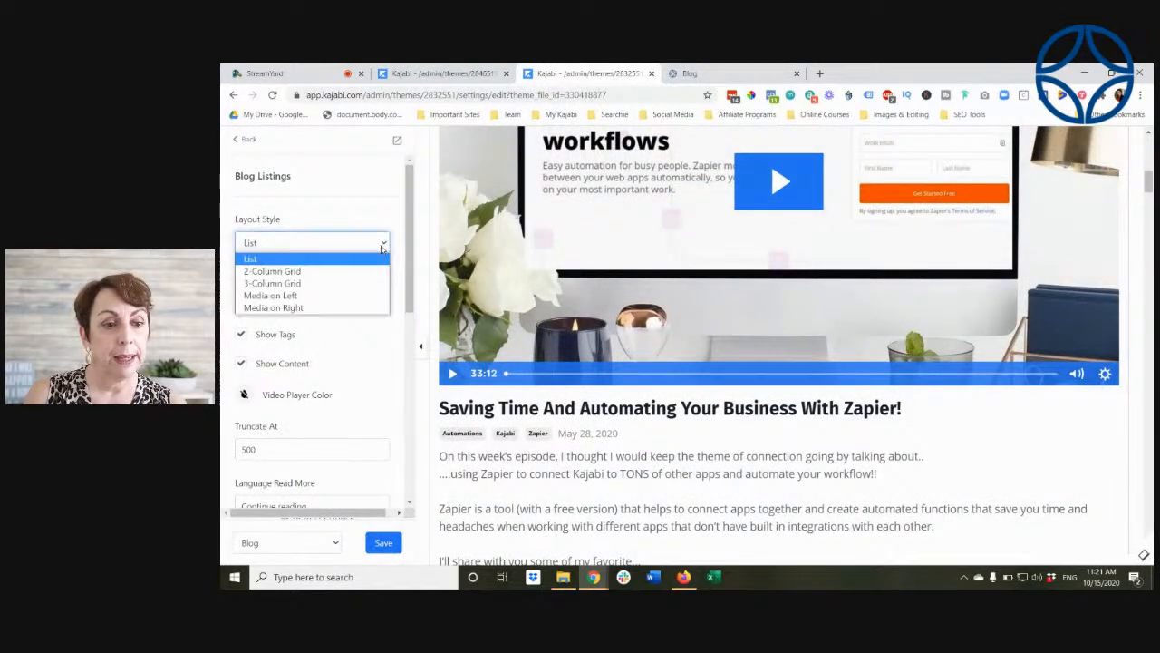
{"action": "left_click", "coordinate": [345, 272]}
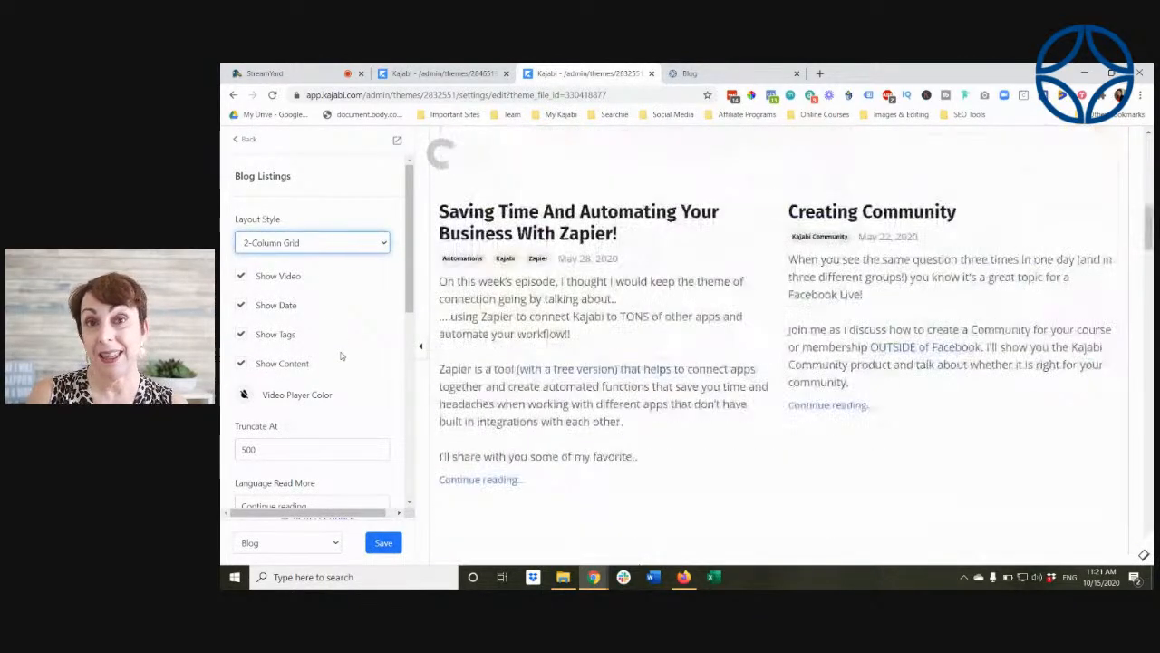
{"action": "left_click", "coordinate": [383, 542]}
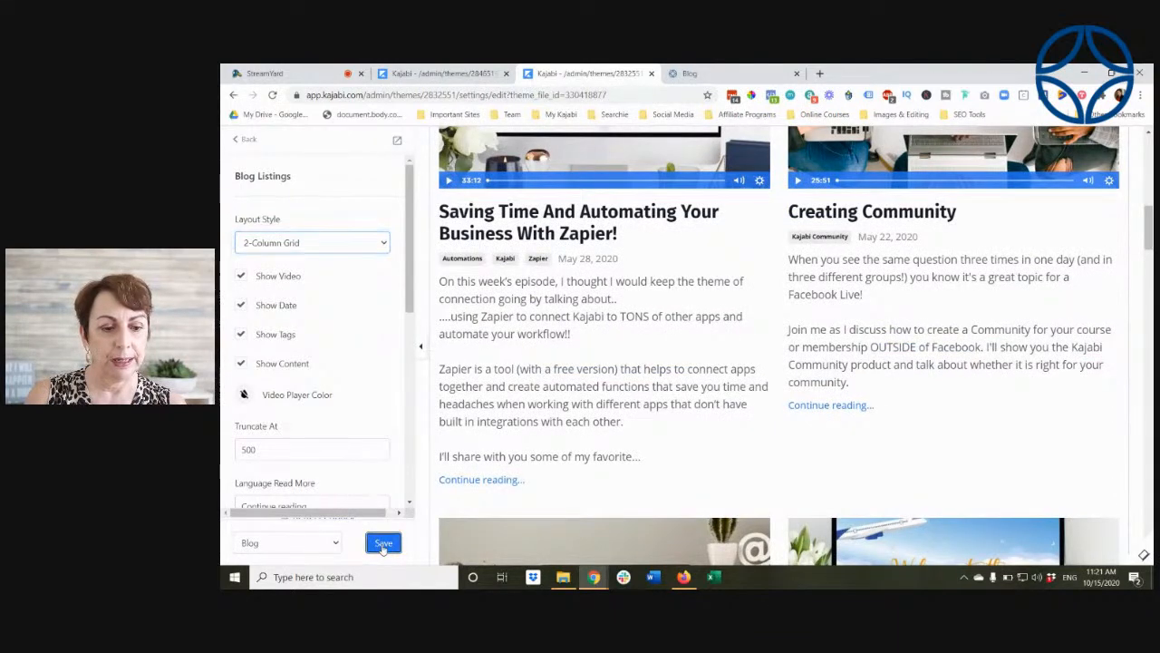
{"action": "left_click", "coordinate": [713, 77]}
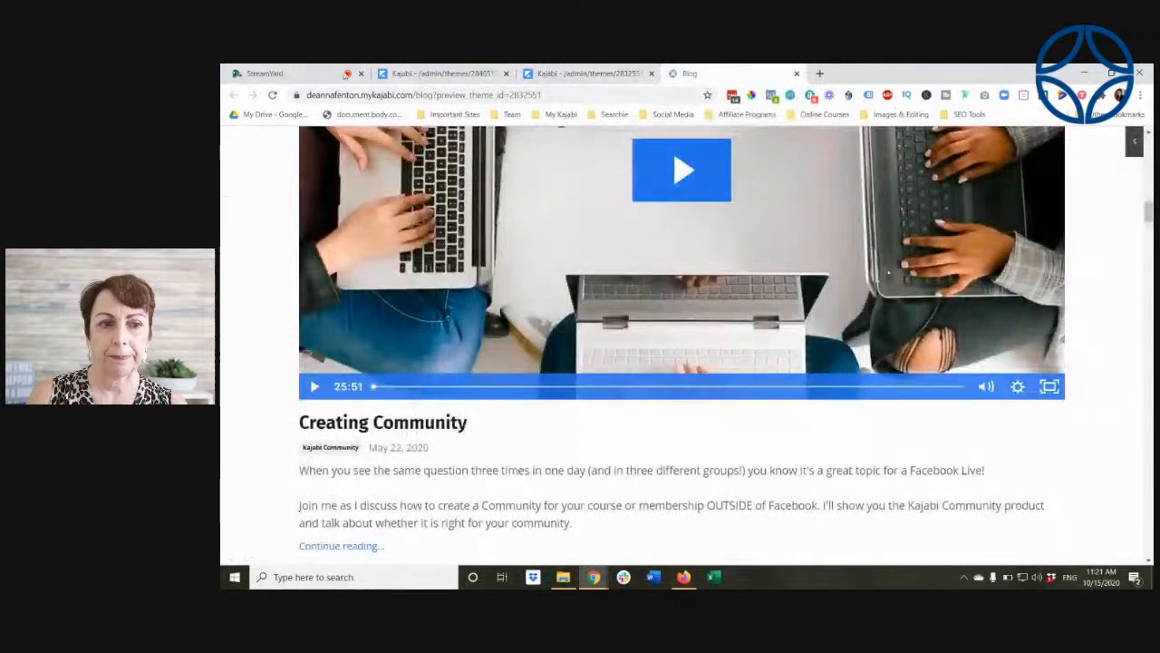
Step: Reload the blog preview and look through the posts in the two-column grid layout
{"action": "left_click", "coordinate": [272, 95]}
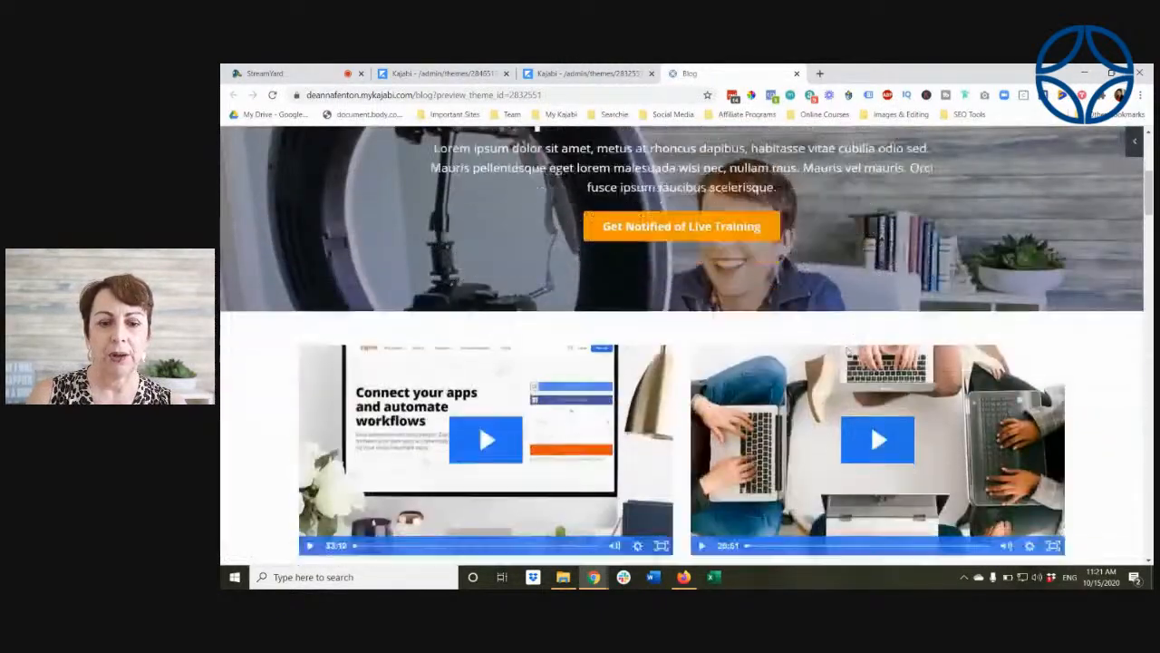
{"action": "scroll", "coordinate": [848, 351], "scroll_direction": "down", "scroll_amount": 5}
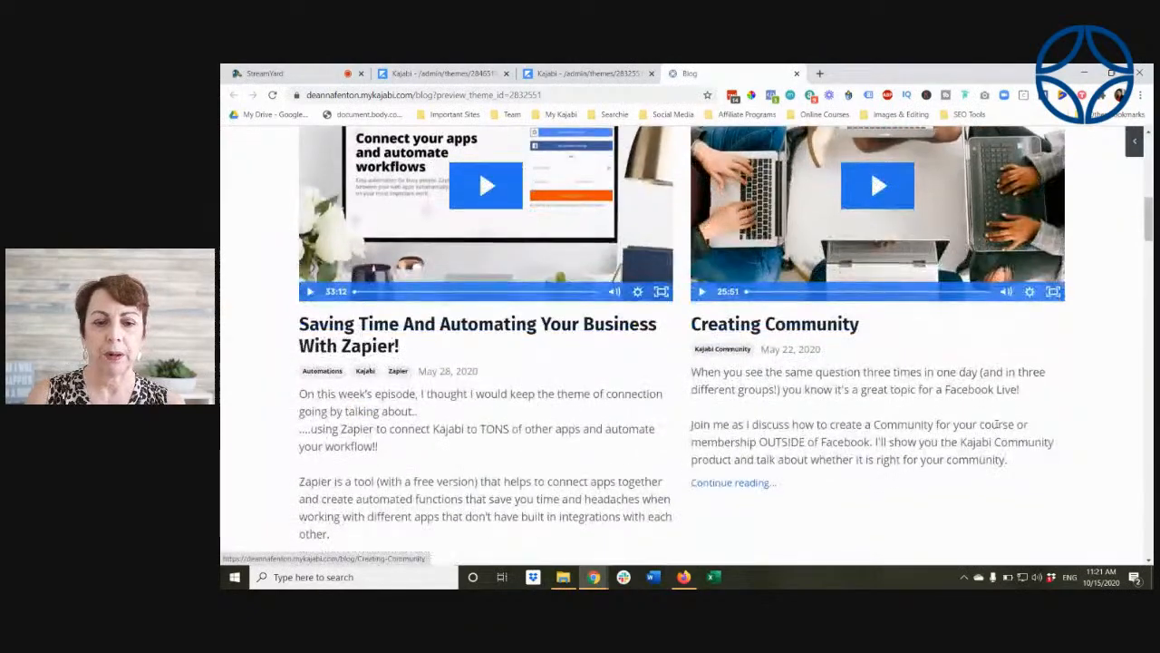
{"action": "scroll", "coordinate": [996, 422], "scroll_direction": "down", "scroll_amount": 4}
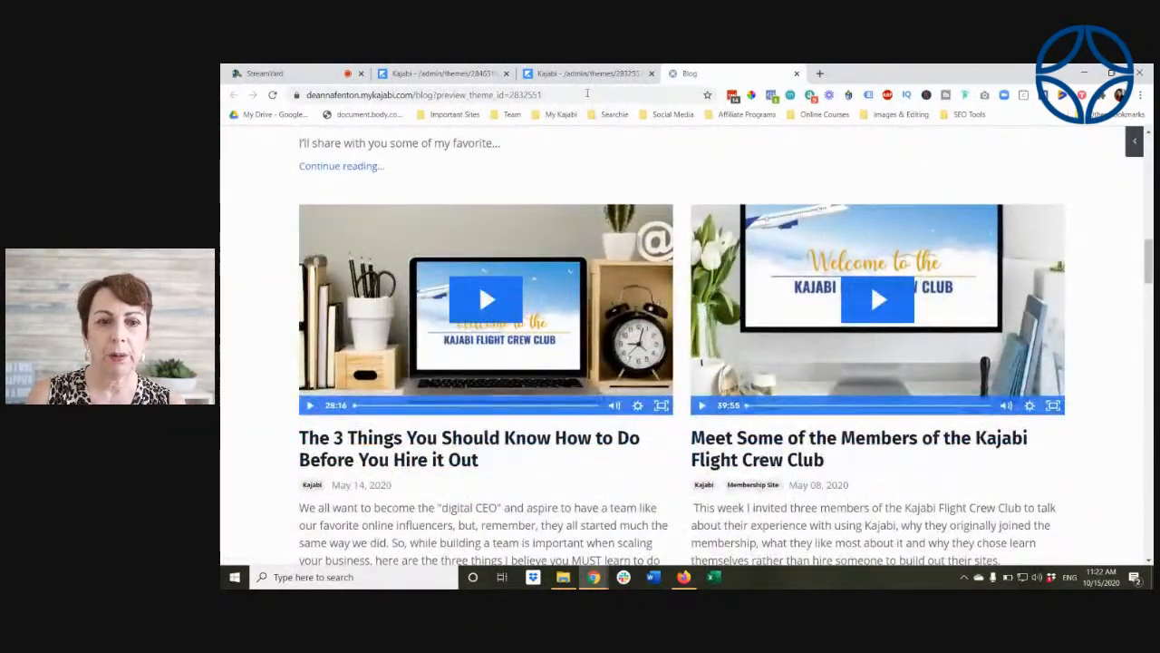
Step: Set the Blog Listings layout style to 3-Column Grid in the theme editor and save the Blog page
{"action": "left_click", "coordinate": [586, 72]}
{"action": "left_click", "coordinate": [281, 243]}
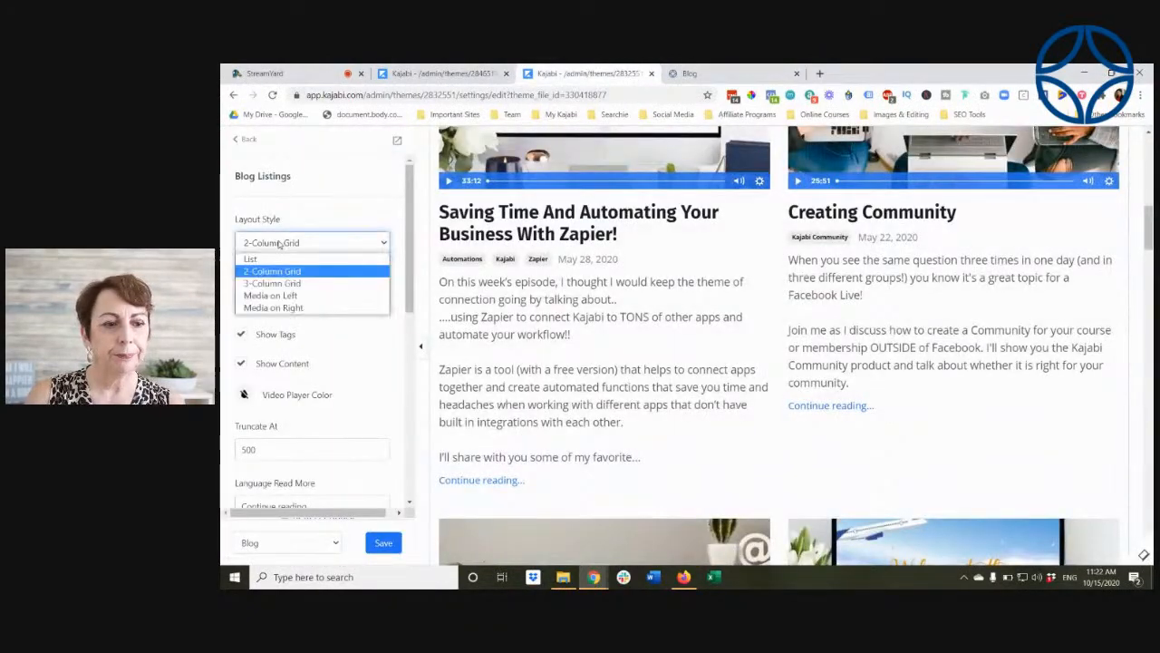
{"action": "left_click", "coordinate": [288, 284]}
{"action": "left_click", "coordinate": [381, 544]}
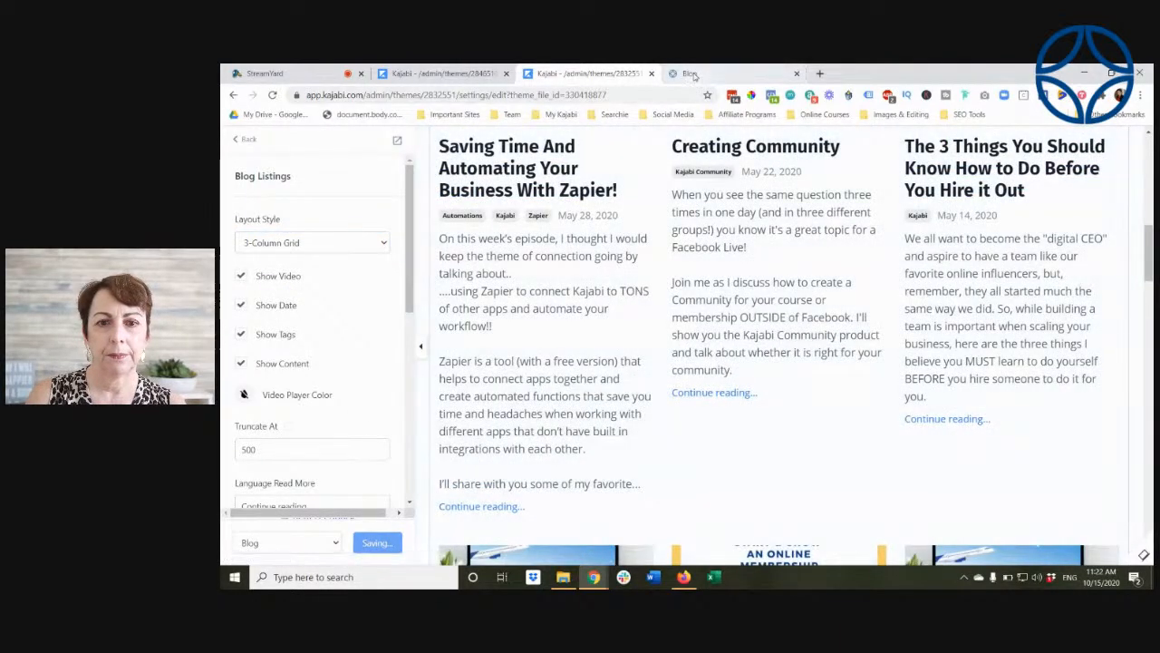
Step: Reload the blog preview and check how the posts look in the three-column grid
{"action": "left_click", "coordinate": [692, 73]}
{"action": "key", "text": "F5"}
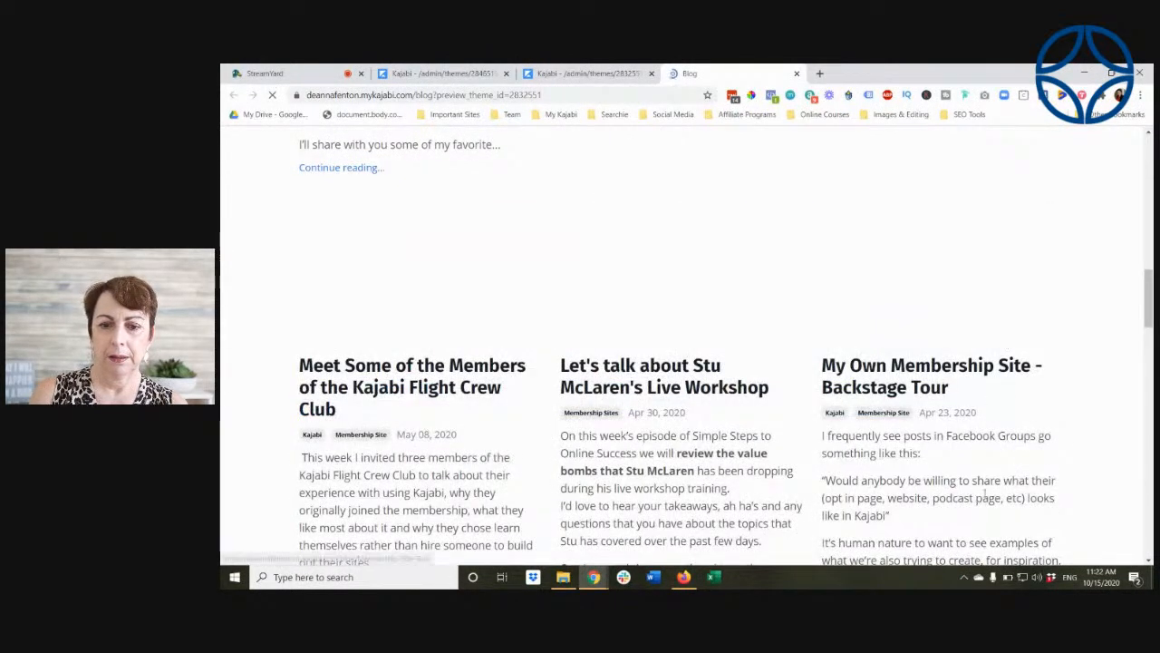
{"action": "scroll", "coordinate": [1025, 477], "scroll_direction": "up", "scroll_amount": 9}
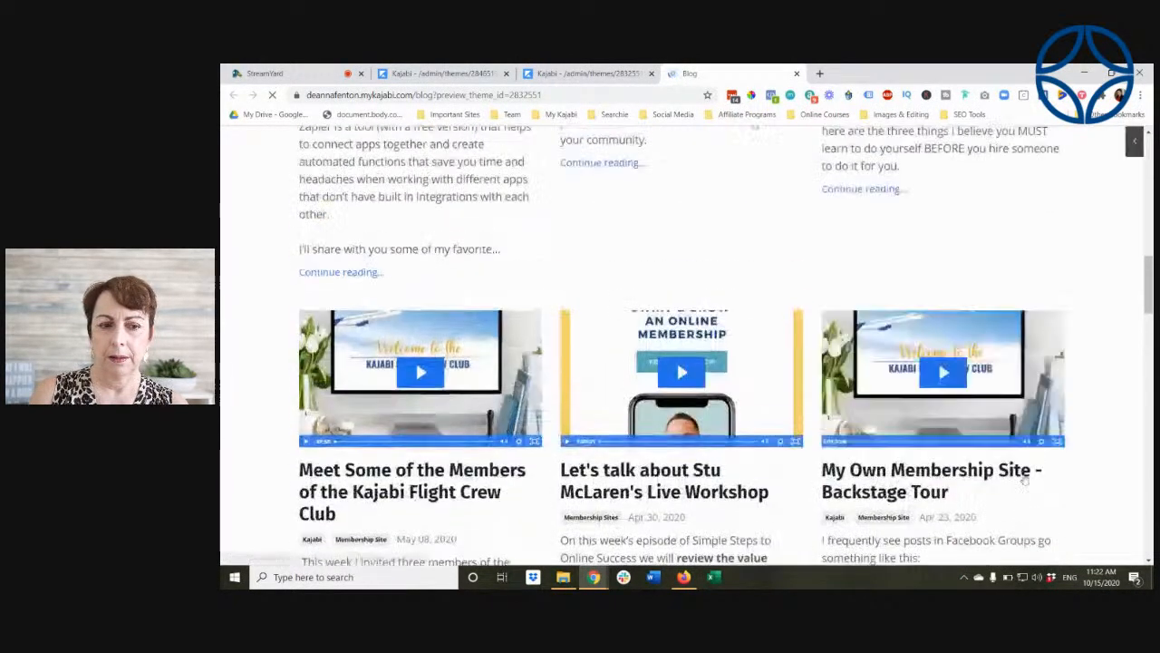
{"action": "scroll", "coordinate": [1024, 477], "scroll_direction": "up", "scroll_amount": 5}
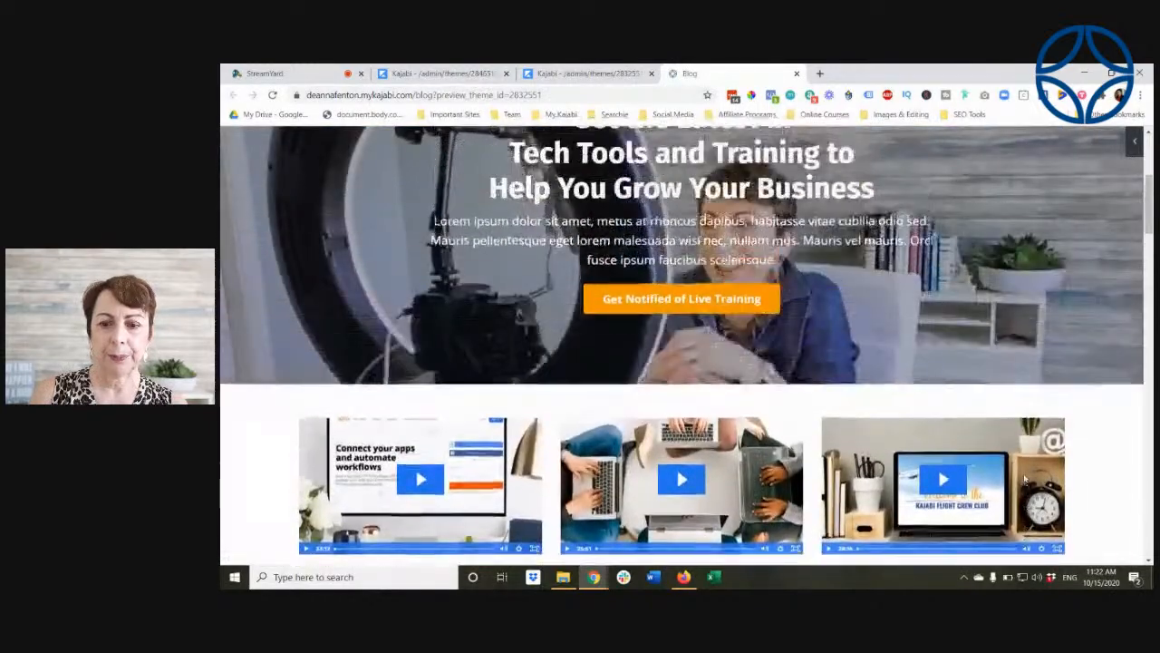
Step: Switch the Blog Listings layout style to Media on Left in the theme editor and review the listings there
{"action": "left_click", "coordinate": [580, 73]}
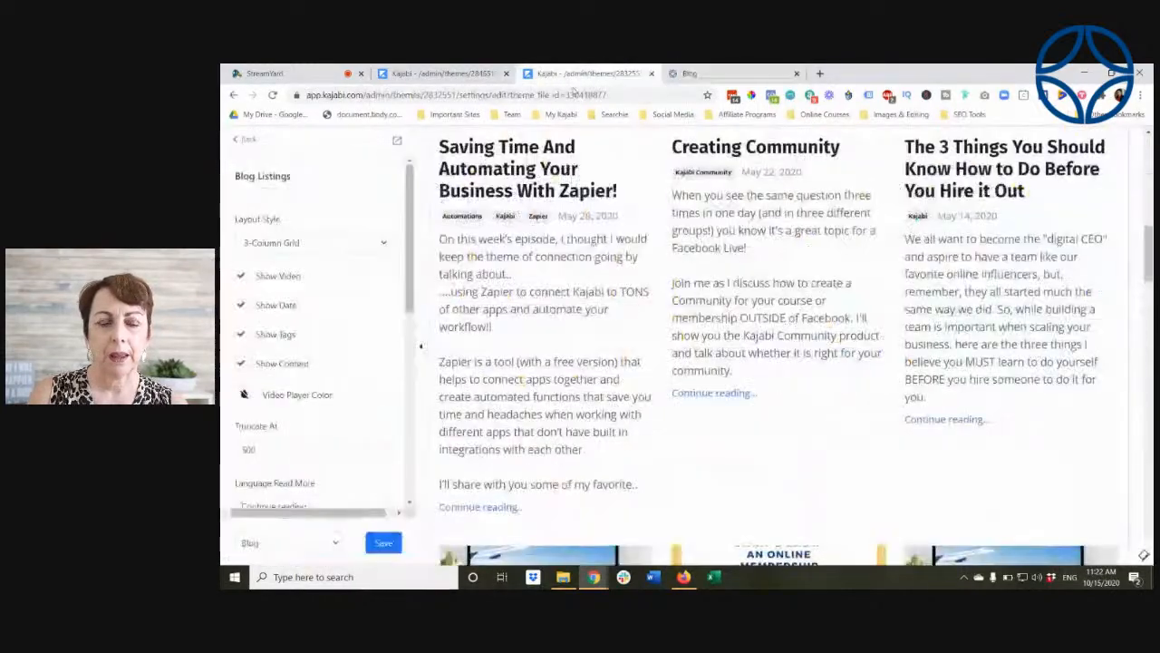
{"action": "left_click", "coordinate": [302, 240]}
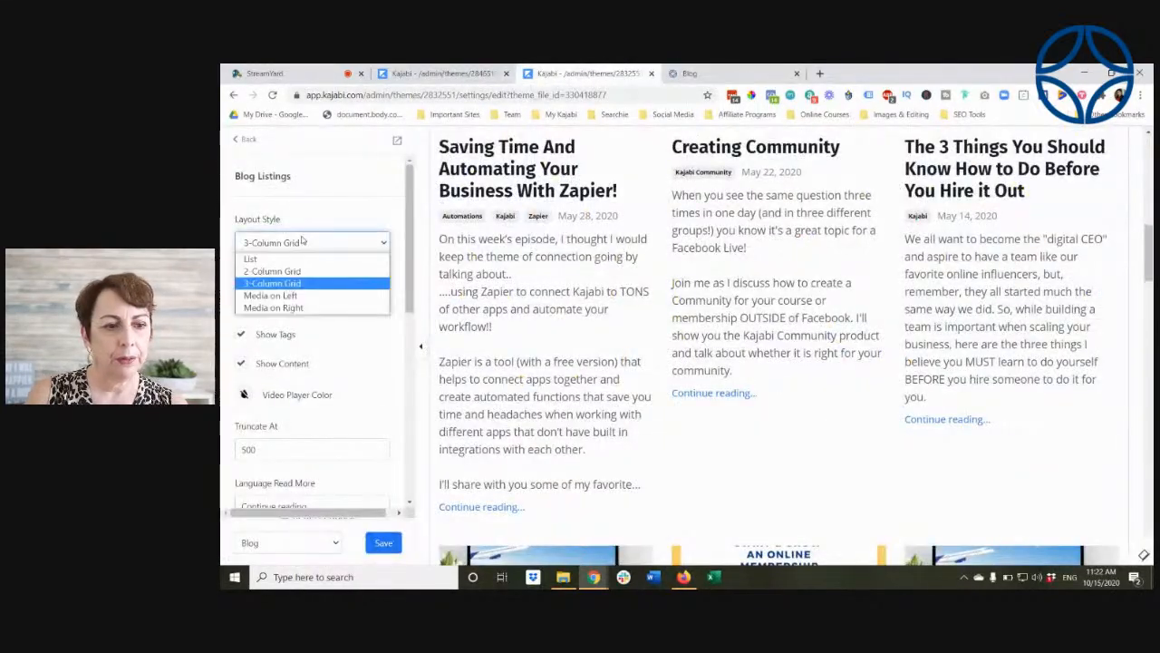
{"action": "left_click", "coordinate": [295, 296]}
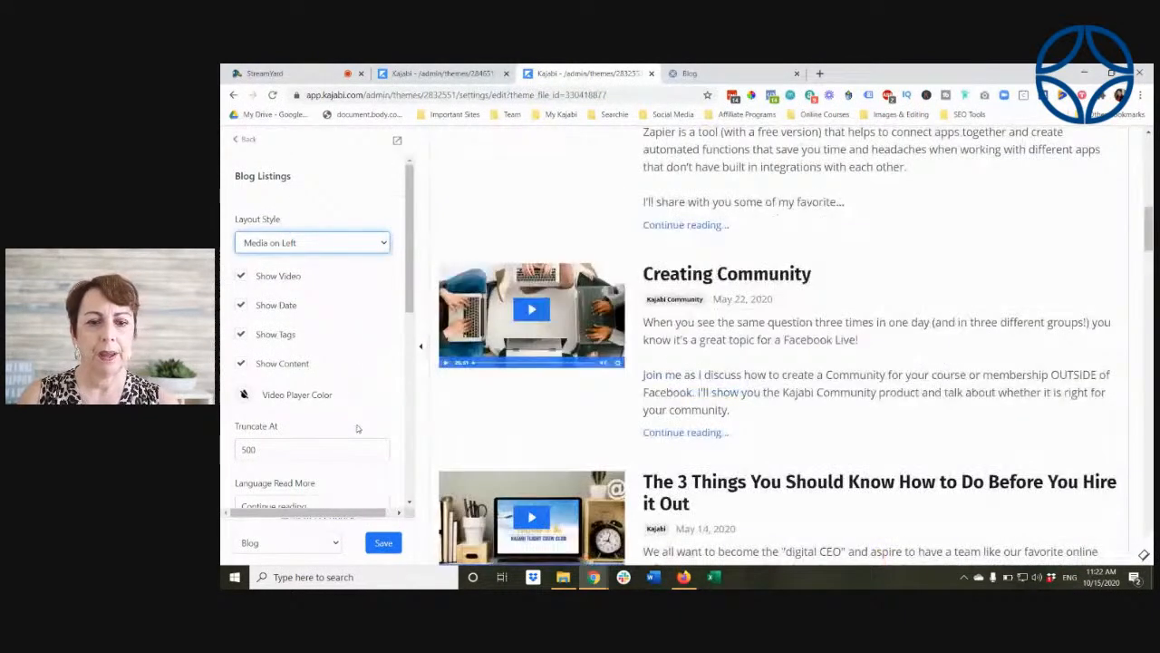
{"action": "scroll", "coordinate": [868, 358], "scroll_direction": "up", "scroll_amount": 3}
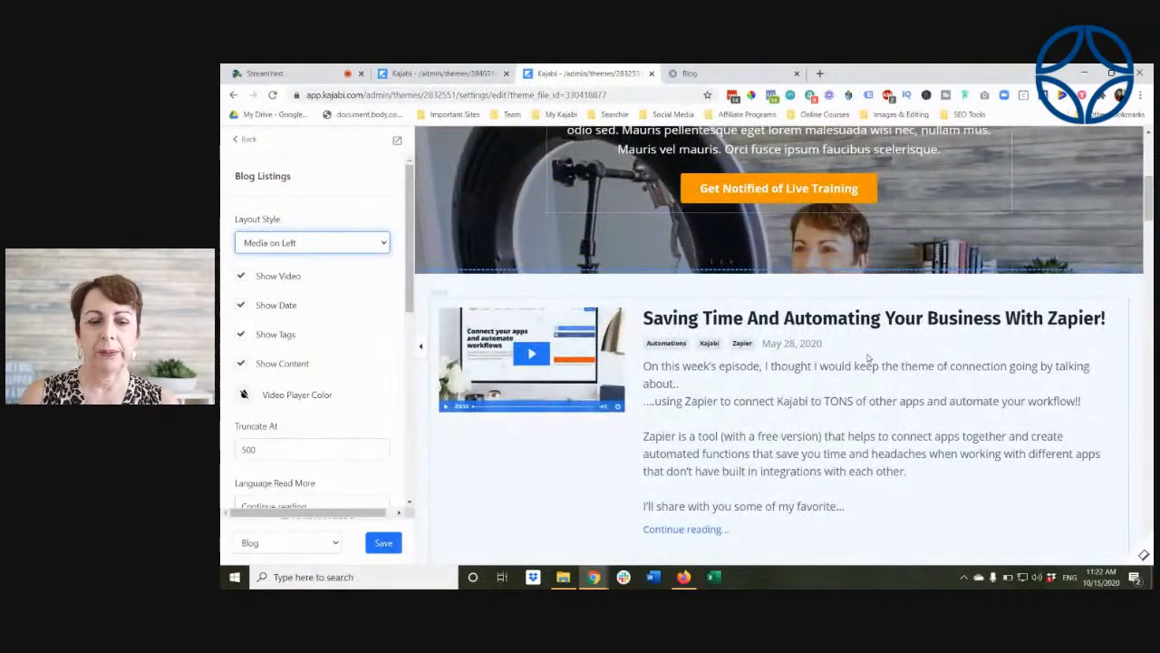
{"action": "scroll", "coordinate": [868, 358], "scroll_direction": "down", "scroll_amount": 1}
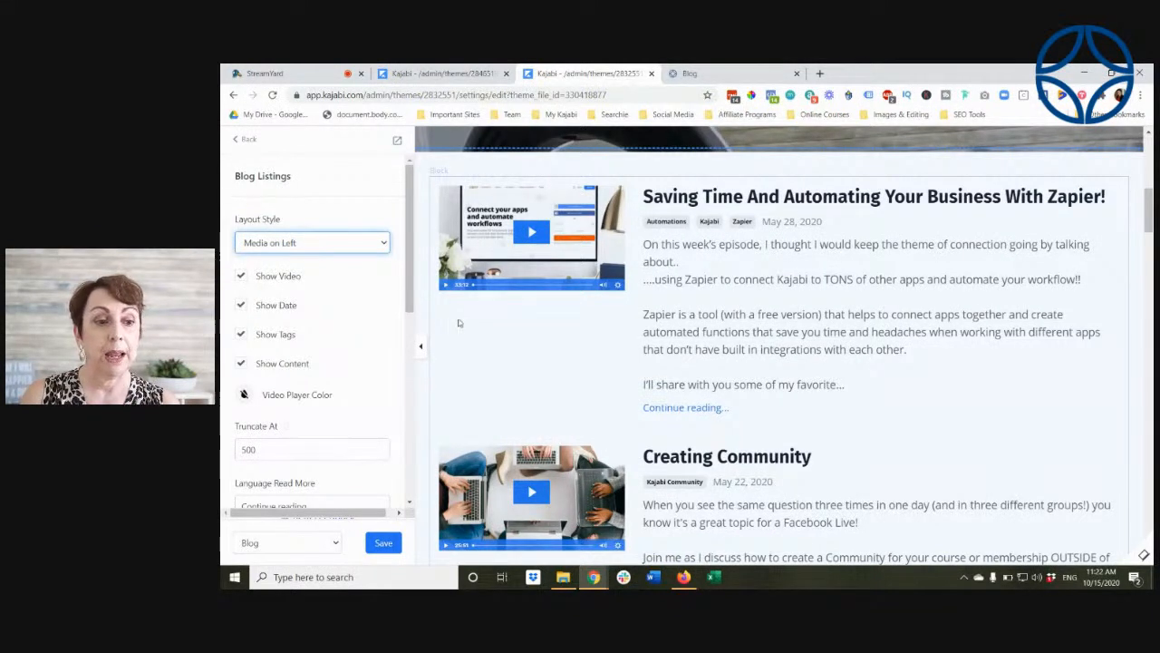
Step: Set the Blog Listings layout to 2-Column Grid, hide the tags, content and date, and save the Blog page
{"action": "left_click", "coordinate": [383, 243]}
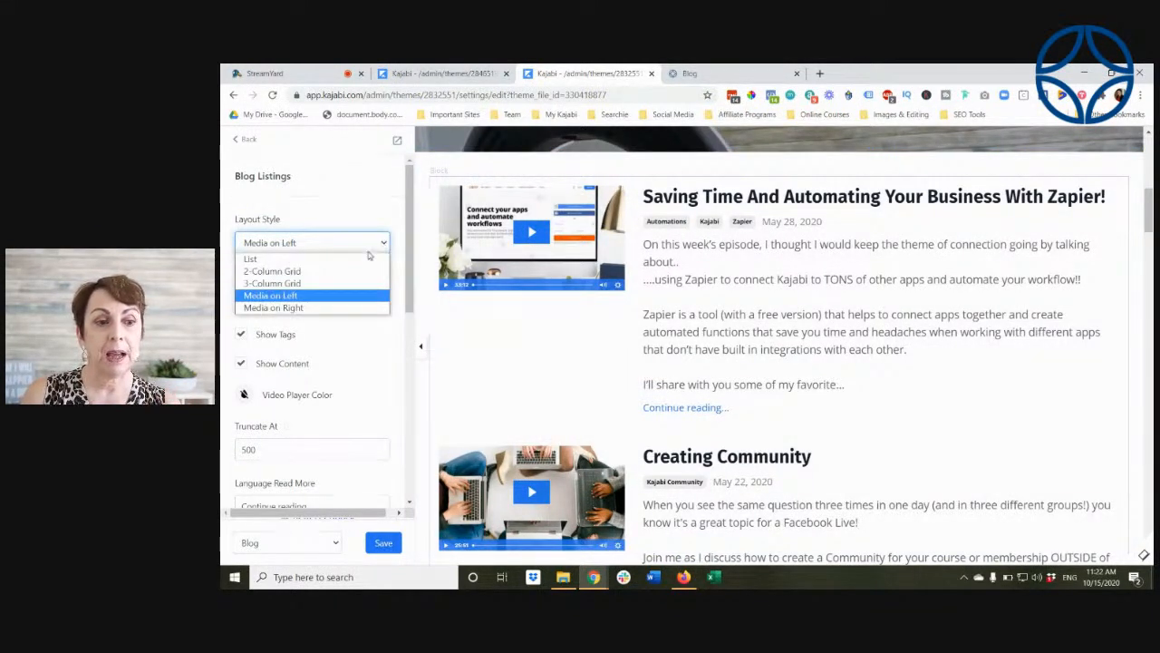
{"action": "left_click", "coordinate": [359, 272]}
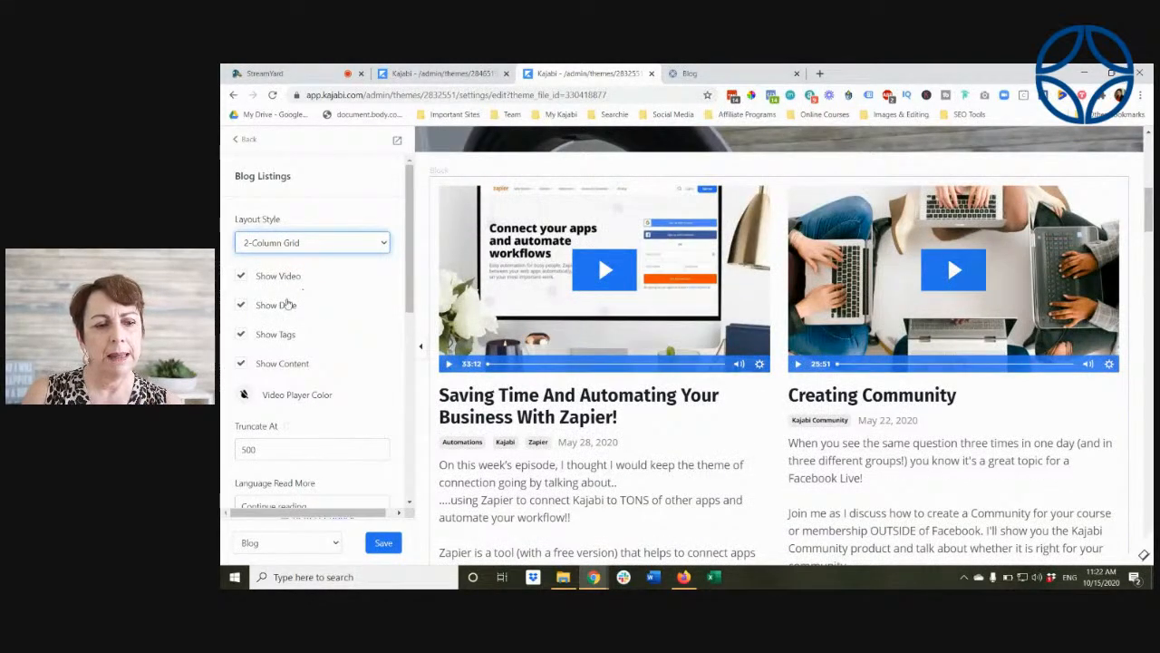
{"action": "left_click", "coordinate": [240, 335]}
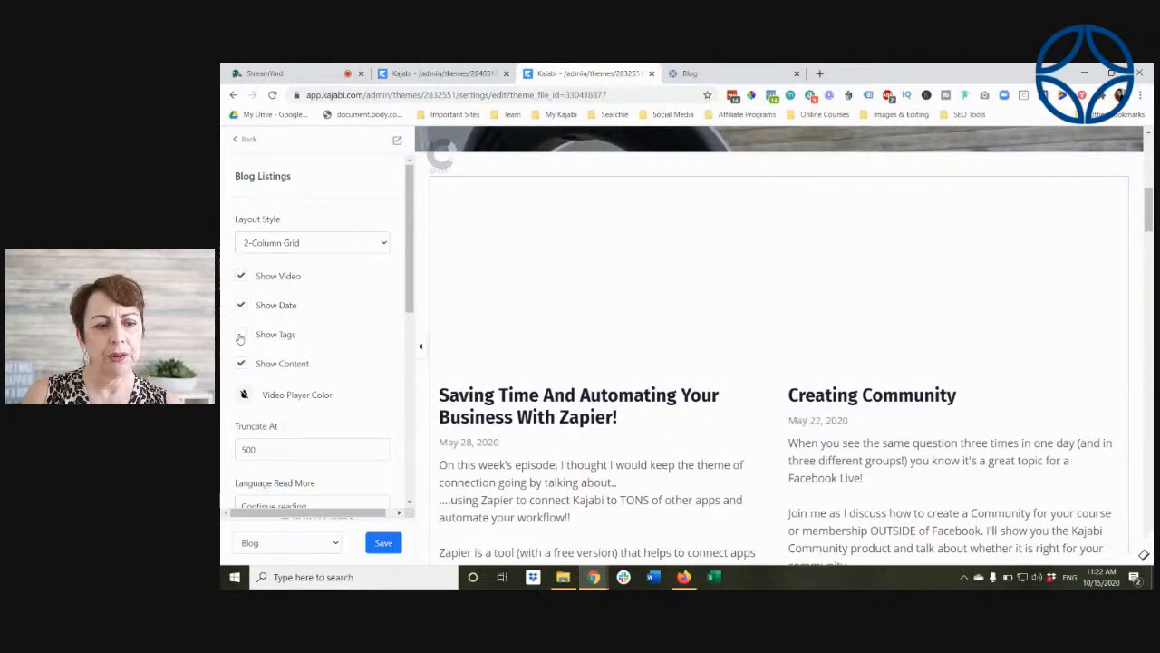
{"action": "left_click", "coordinate": [242, 364]}
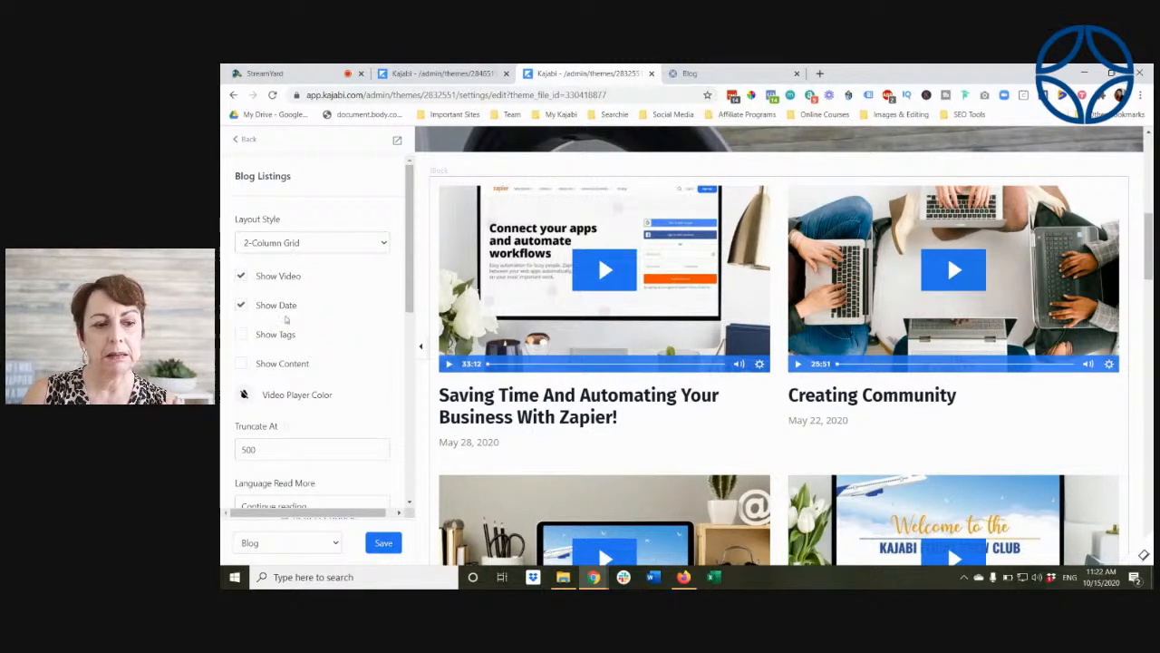
{"action": "left_click", "coordinate": [242, 307]}
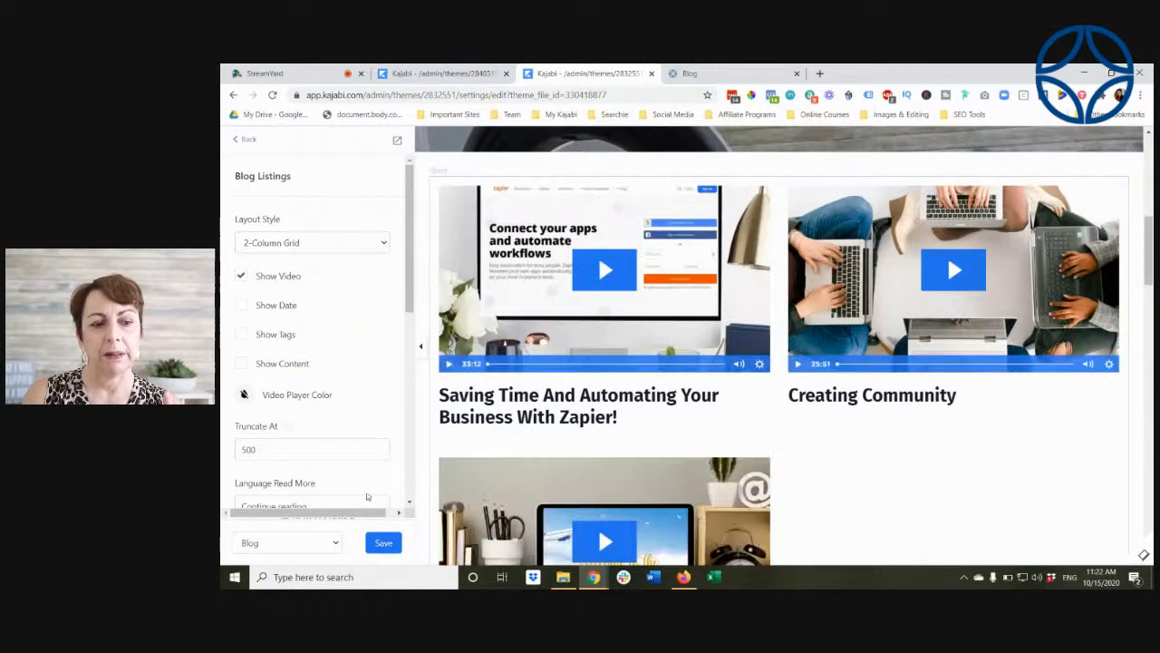
{"action": "left_click", "coordinate": [381, 544]}
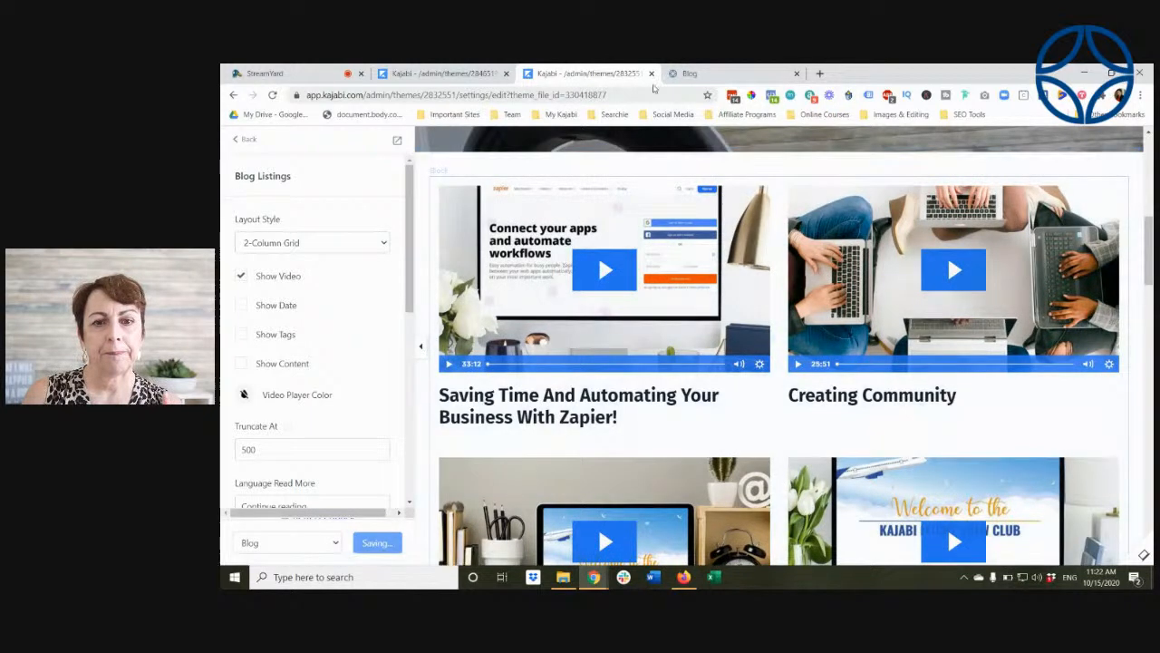
Step: Reload the blog preview and examine the two-column listings that show only videos and titles
{"action": "left_click", "coordinate": [685, 74]}
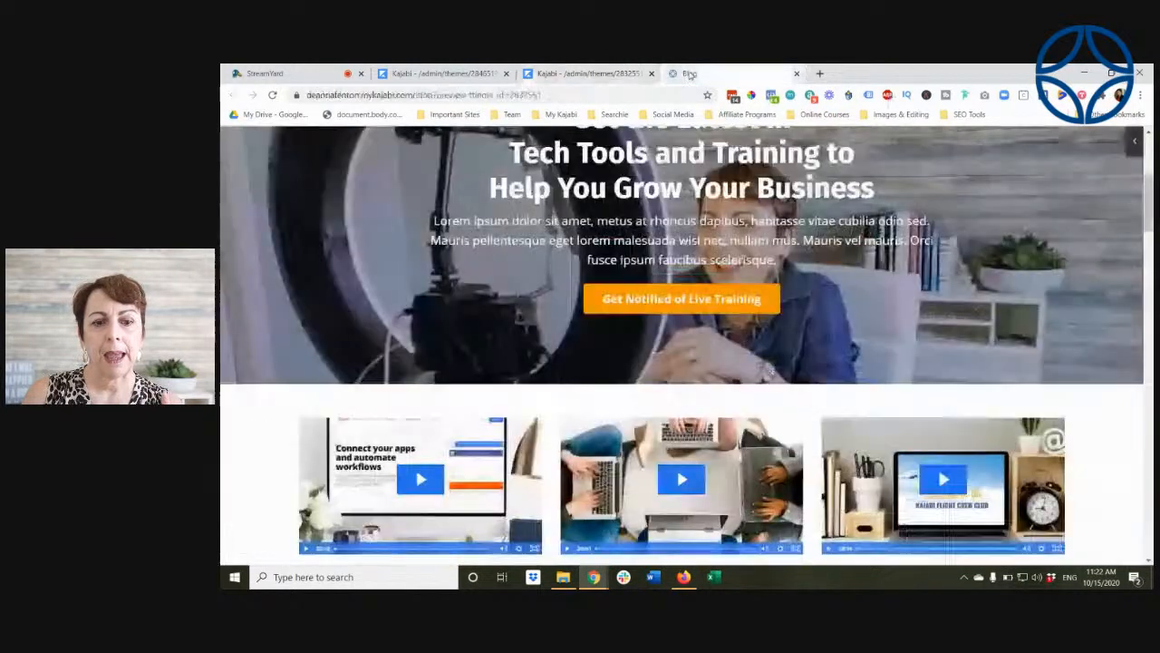
{"action": "left_click", "coordinate": [273, 96]}
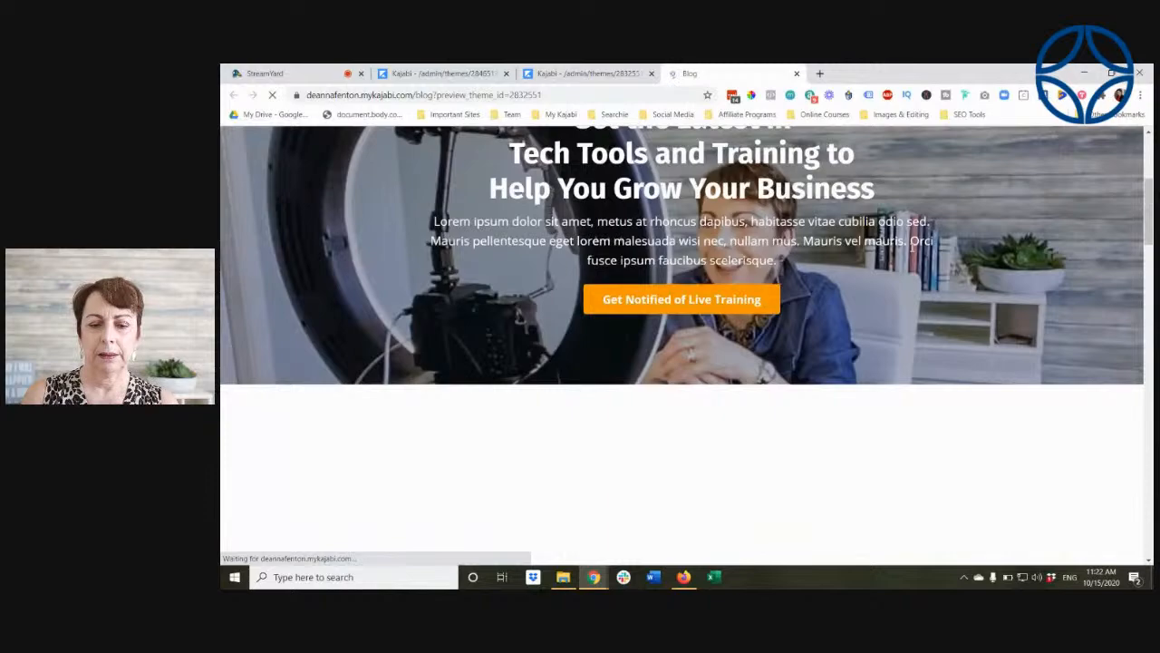
{"action": "scroll", "coordinate": [478, 430], "scroll_direction": "down", "scroll_amount": 3}
{"action": "scroll", "coordinate": [977, 269], "scroll_direction": "down", "scroll_amount": 1}
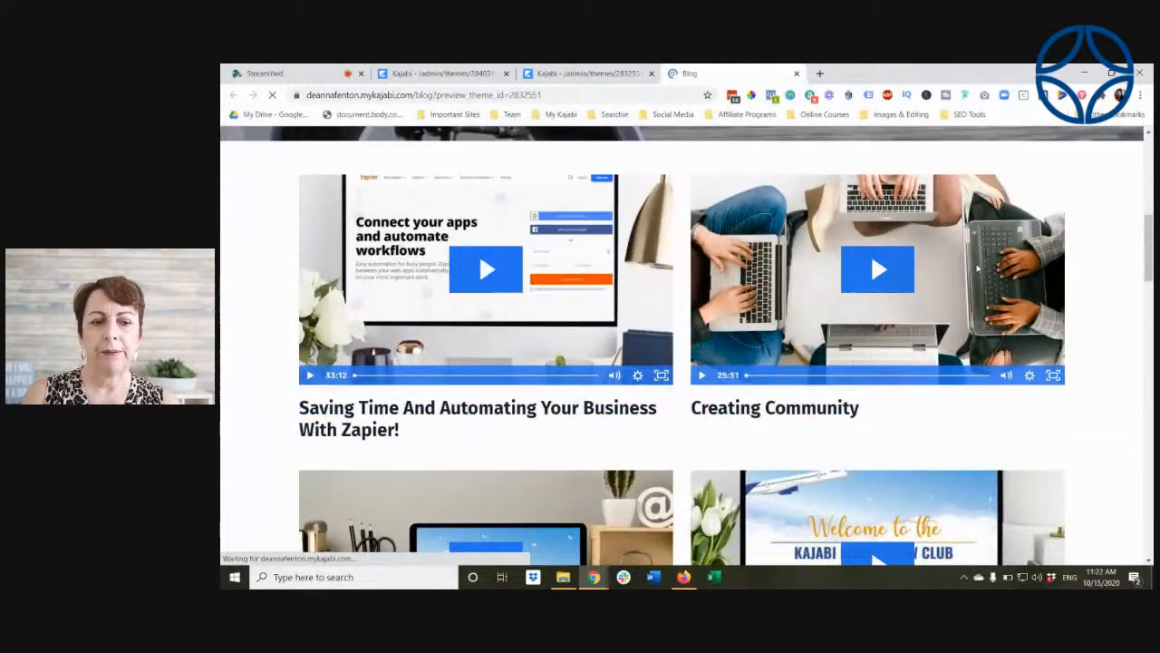
{"action": "scroll", "coordinate": [977, 268], "scroll_direction": "down", "scroll_amount": 4}
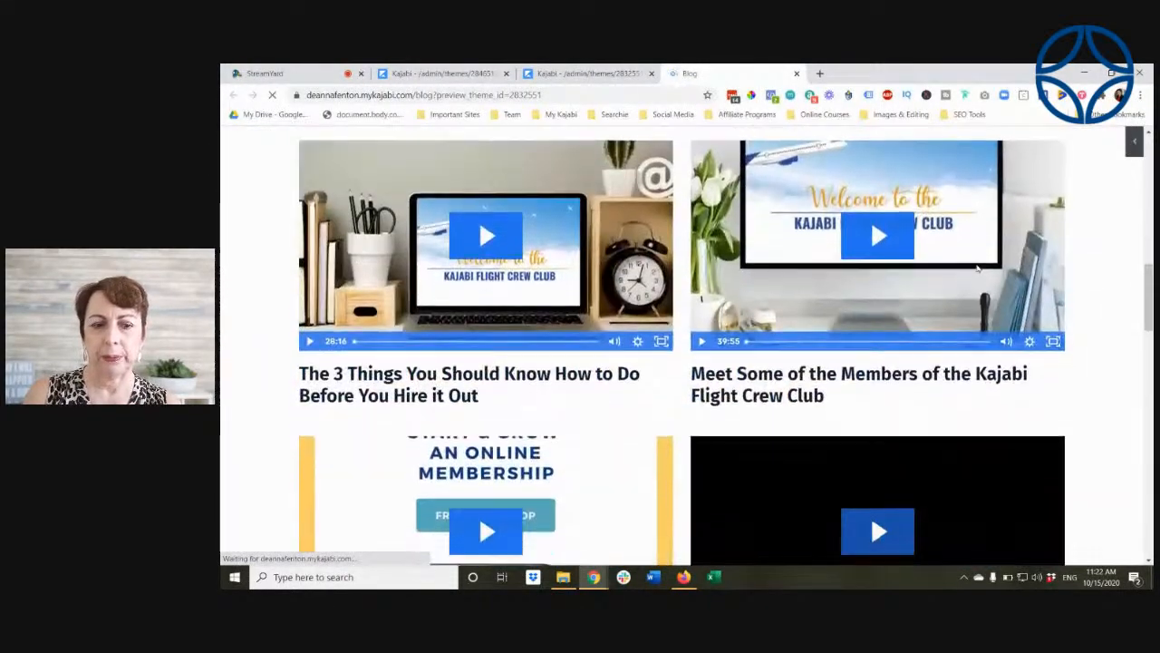
{"action": "scroll", "coordinate": [977, 269], "scroll_direction": "down", "scroll_amount": 5}
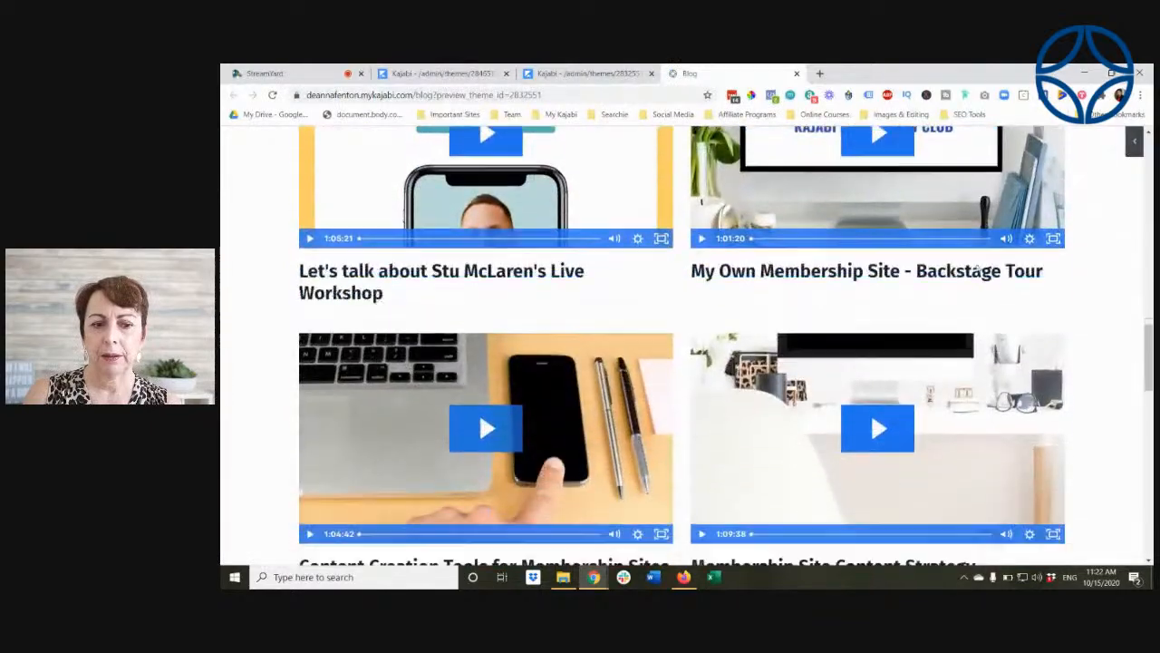
{"action": "scroll", "coordinate": [977, 269], "scroll_direction": "down", "scroll_amount": 3}
{"action": "scroll", "coordinate": [870, 233], "scroll_direction": "up", "scroll_amount": 4}
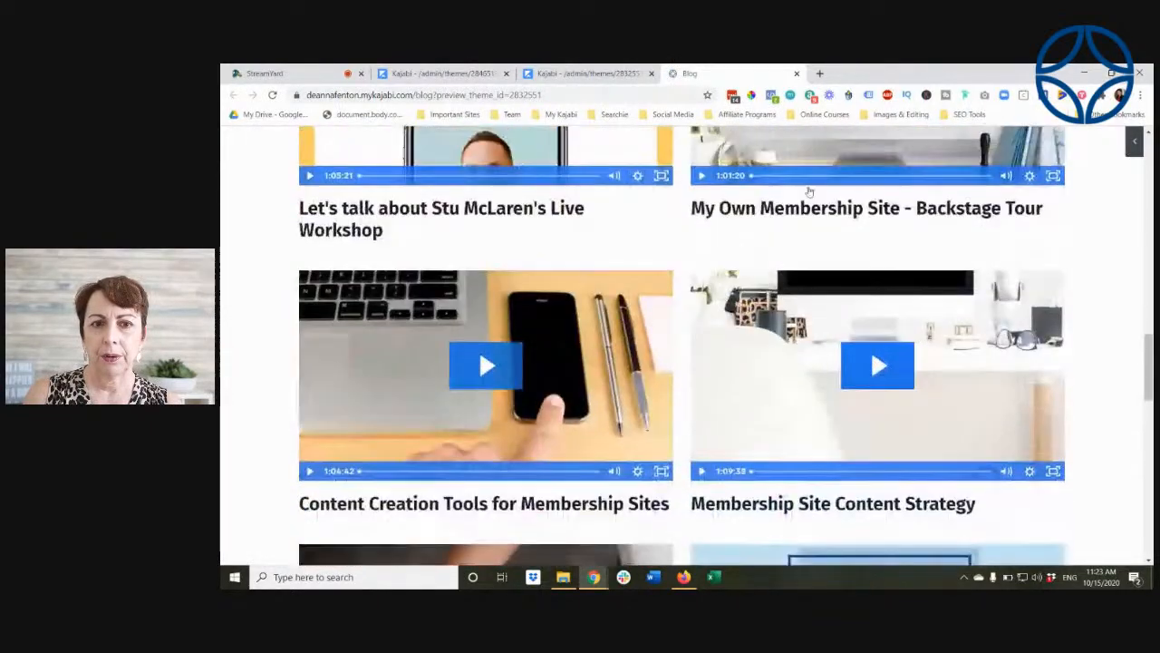
Step: Enable Show Sidebar for the Blog Listings in the theme editor and save the Blog page
{"action": "left_click", "coordinate": [580, 73]}
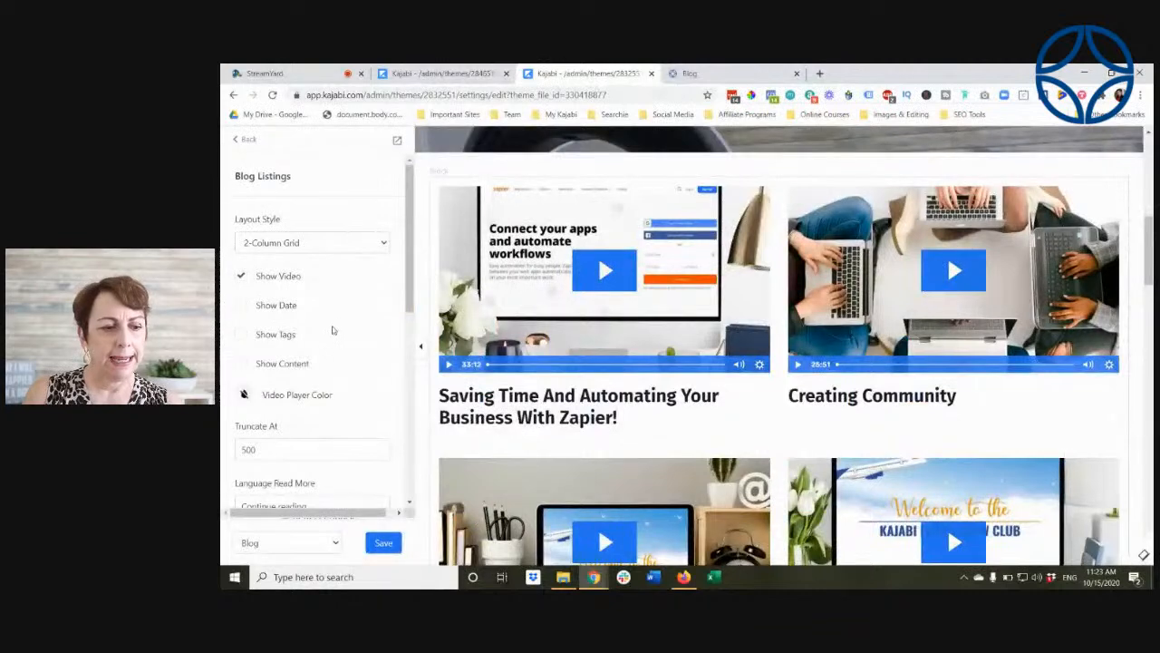
{"action": "scroll", "coordinate": [327, 355], "scroll_direction": "down", "scroll_amount": 1}
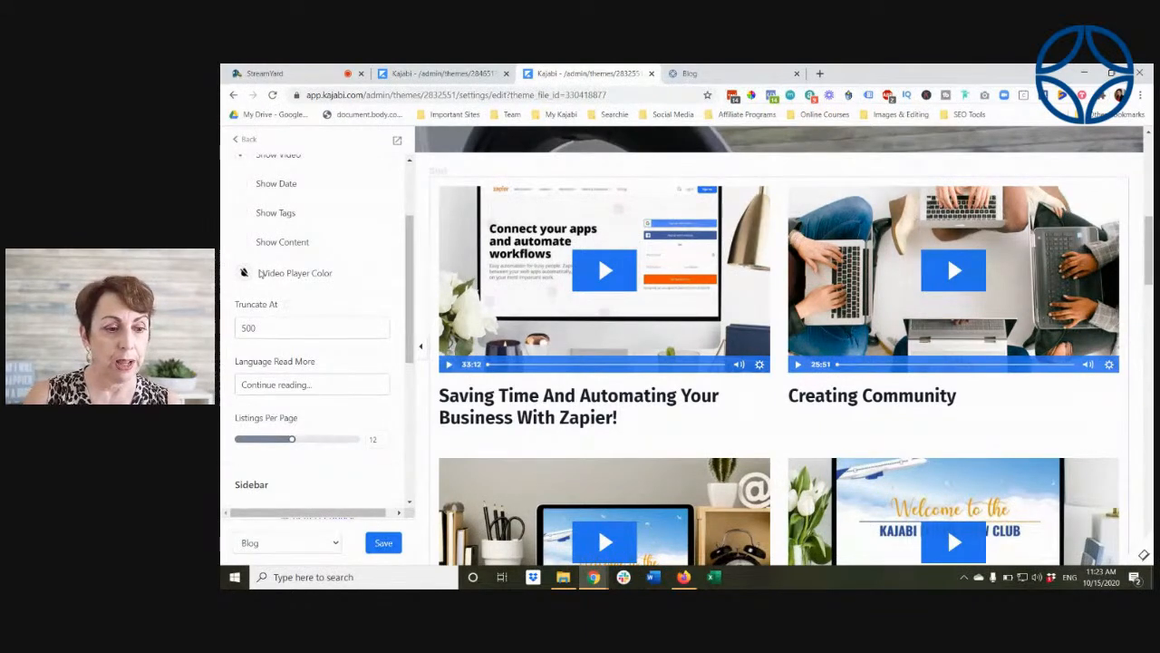
{"action": "scroll", "coordinate": [299, 290], "scroll_direction": "down", "scroll_amount": 3}
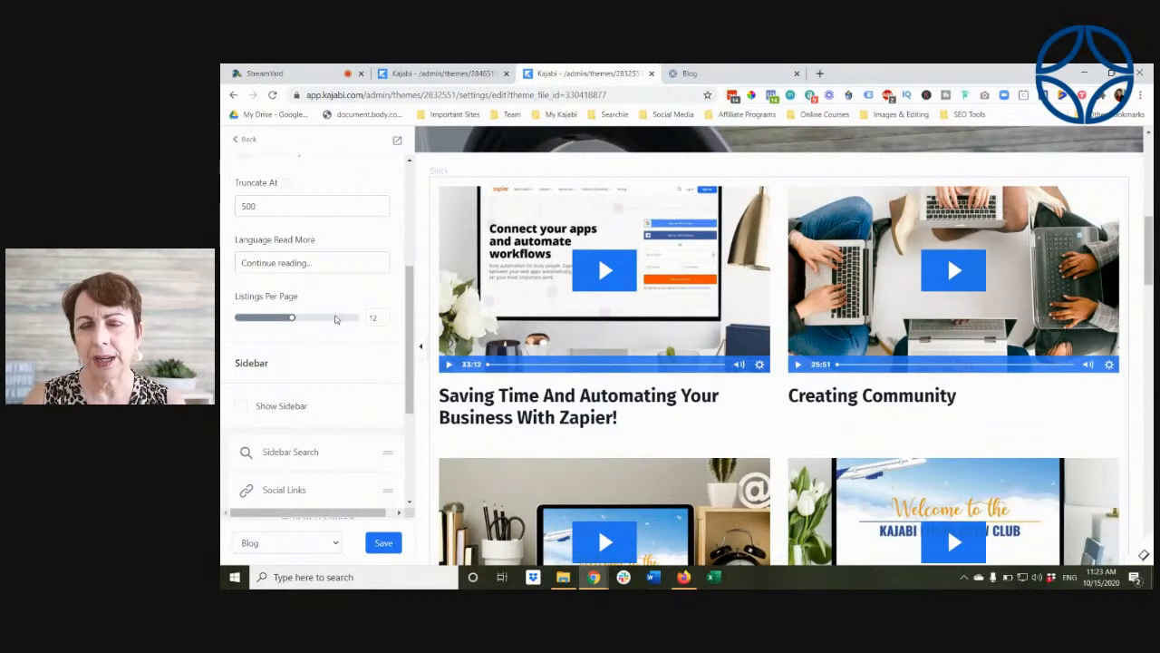
{"action": "left_click", "coordinate": [242, 407]}
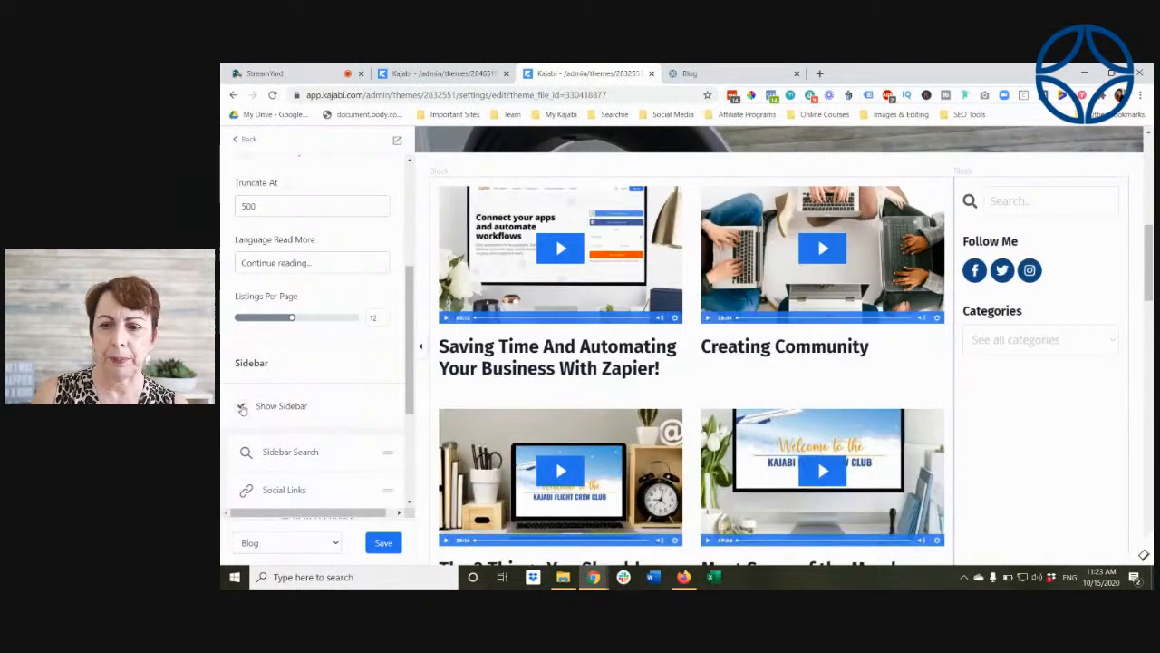
{"action": "scroll", "coordinate": [317, 443], "scroll_direction": "down", "scroll_amount": 1}
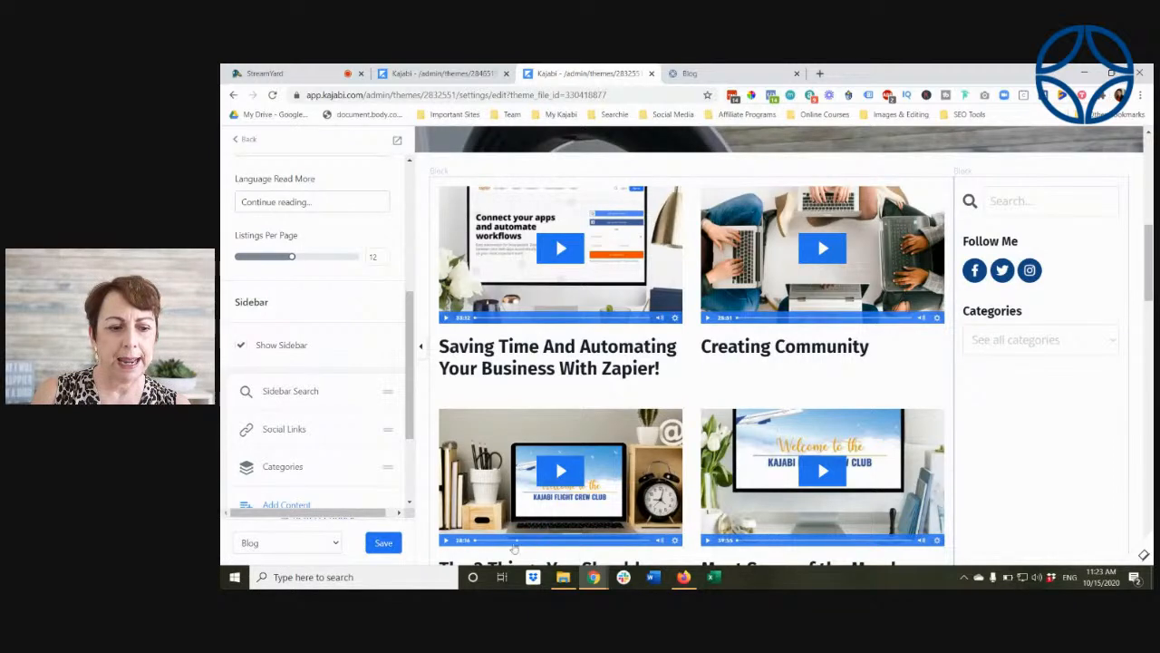
{"action": "left_click", "coordinate": [384, 542]}
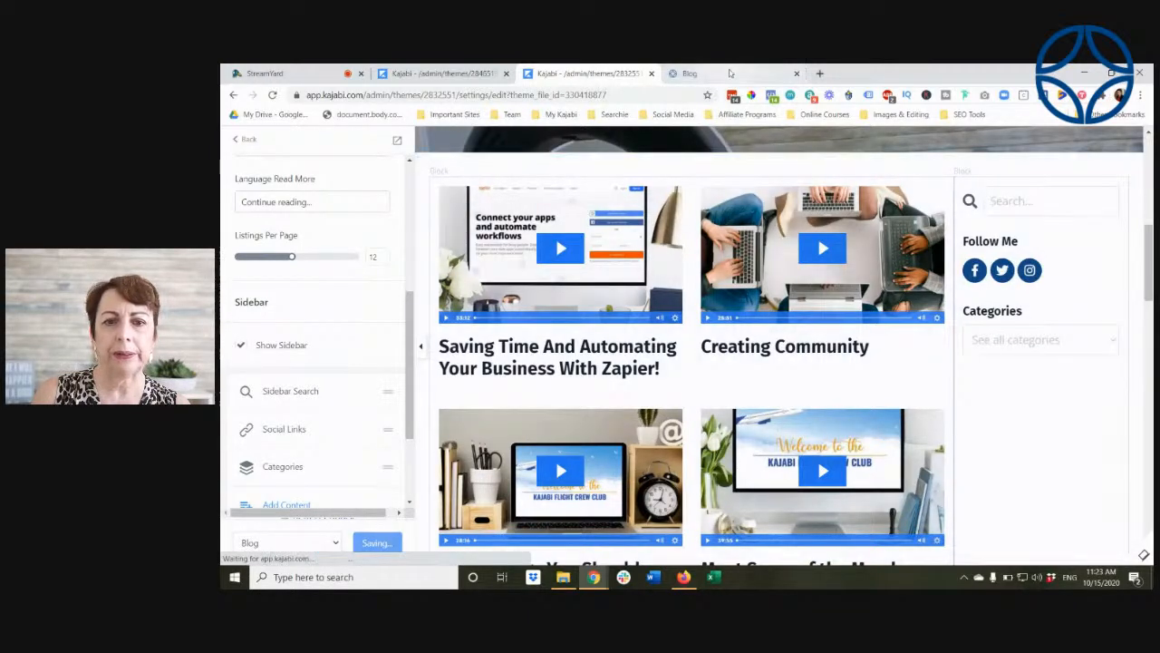
Step: Refresh the blog preview, check the new sidebar, and filter the posts by the Membership category
{"action": "left_click", "coordinate": [726, 76]}
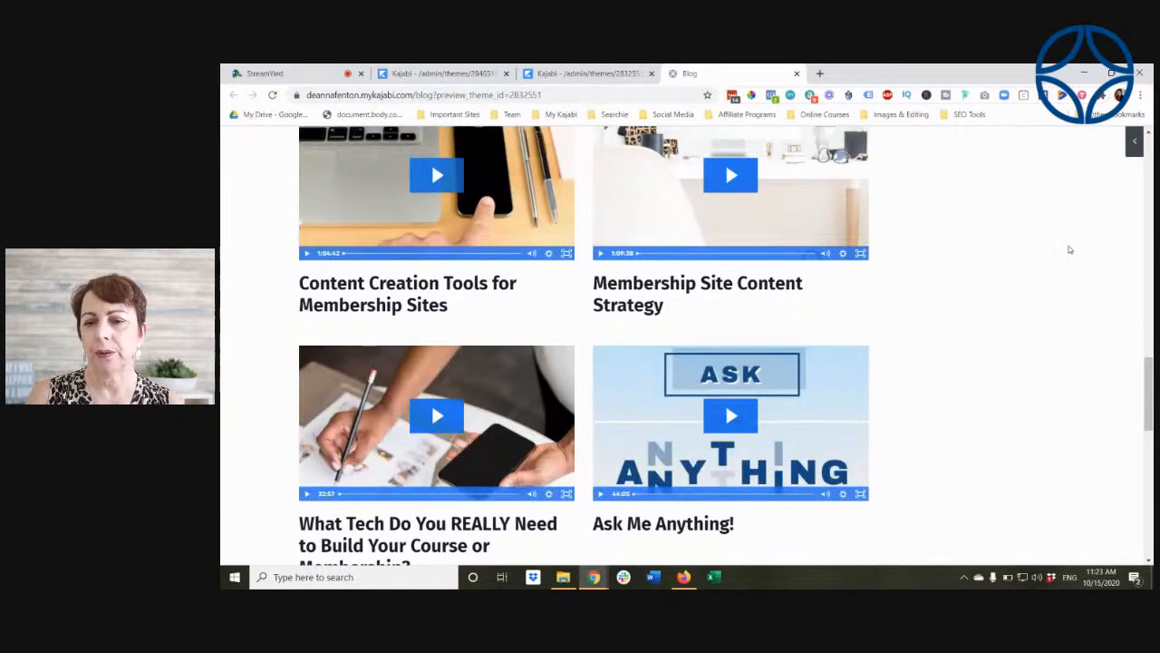
{"action": "scroll", "coordinate": [1085, 247], "scroll_direction": "up", "scroll_amount": 10}
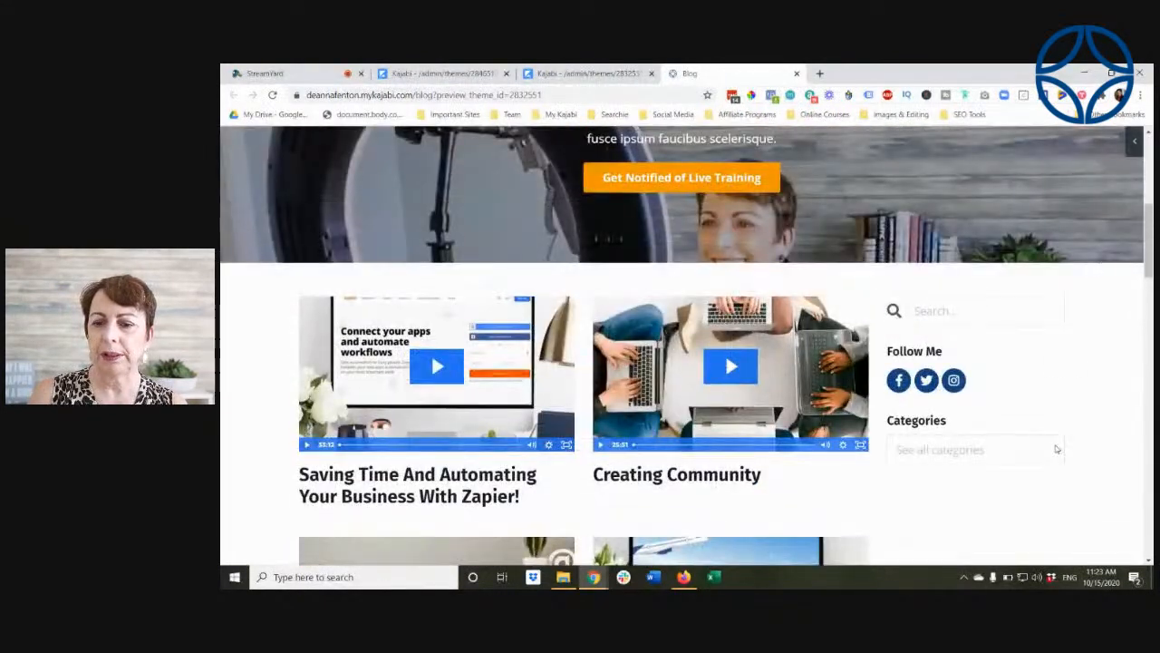
{"action": "left_click", "coordinate": [1056, 450]}
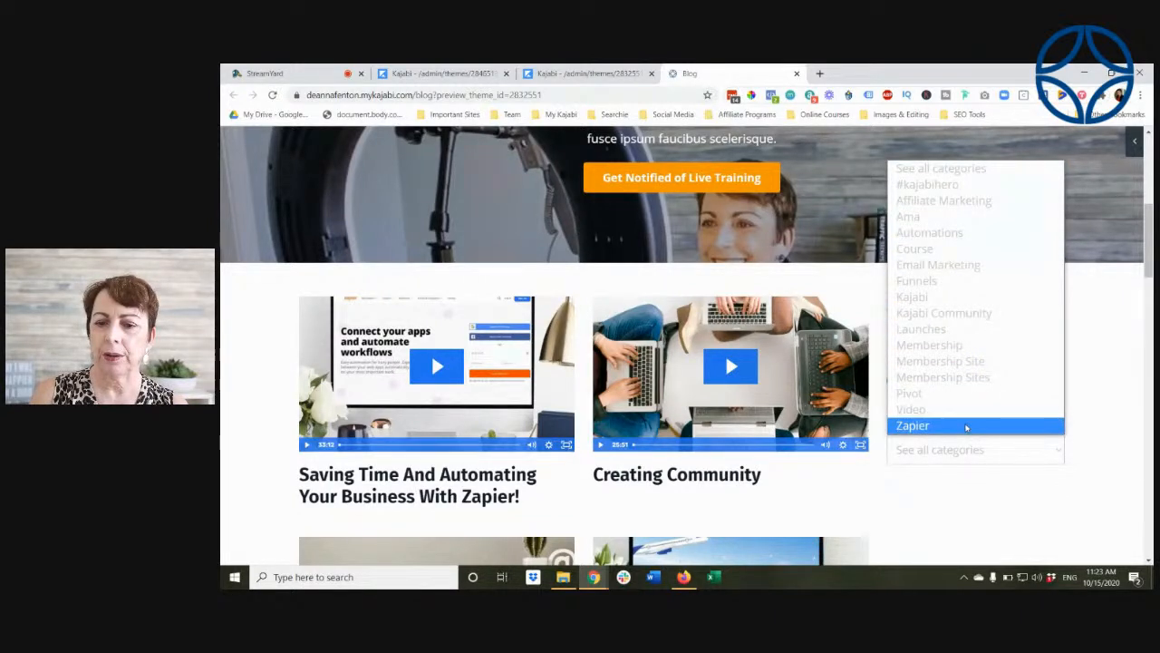
{"action": "left_click", "coordinate": [966, 345]}
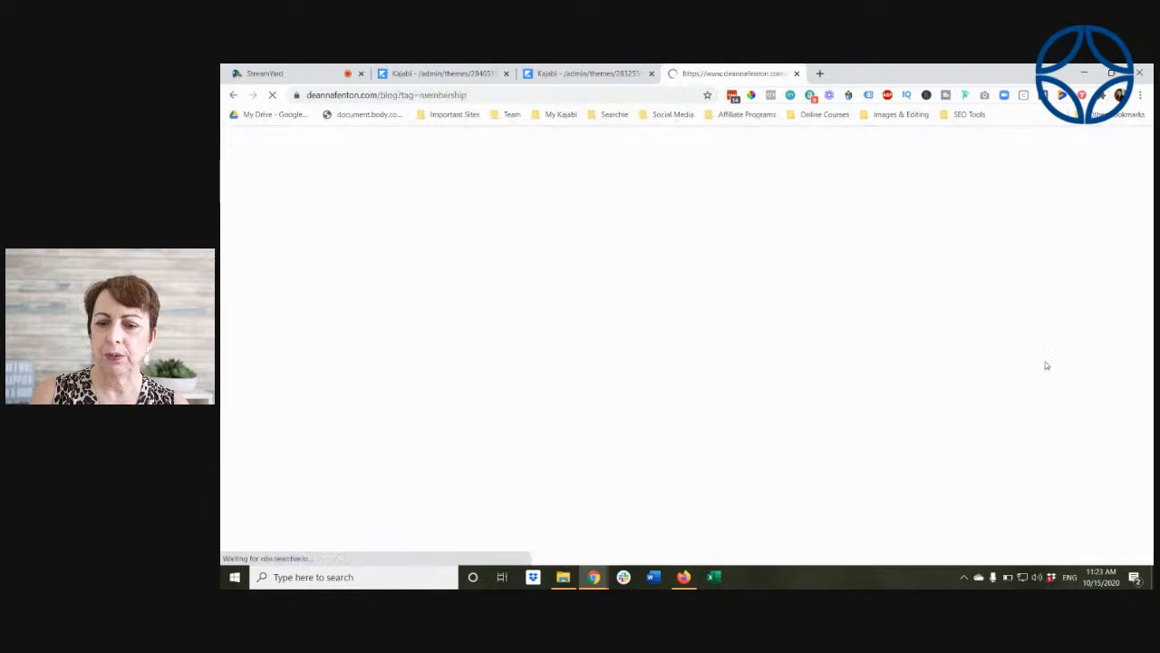
Step: Look through the blog posts filtered by the Membership category and go back to the Encore blog preview
{"action": "scroll", "coordinate": [1045, 365], "scroll_direction": "down", "scroll_amount": 3}
{"action": "scroll", "coordinate": [683, 323], "scroll_direction": "up", "scroll_amount": 3}
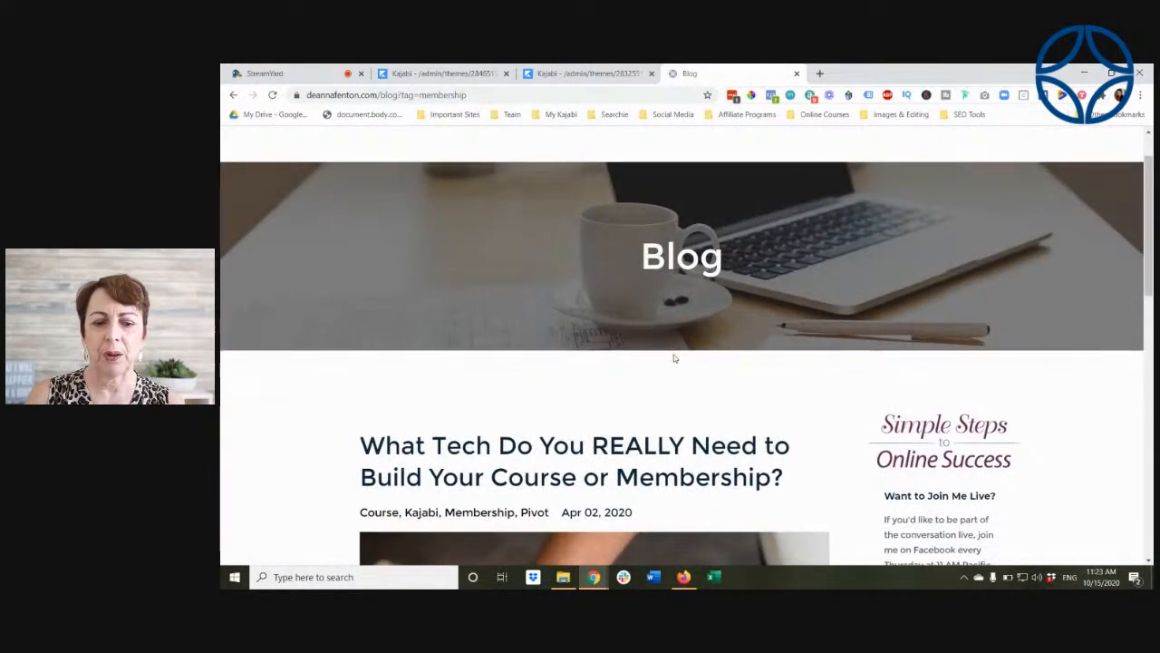
{"action": "scroll", "coordinate": [673, 358], "scroll_direction": "down", "scroll_amount": 5}
{"action": "scroll", "coordinate": [880, 231], "scroll_direction": "up", "scroll_amount": 3}
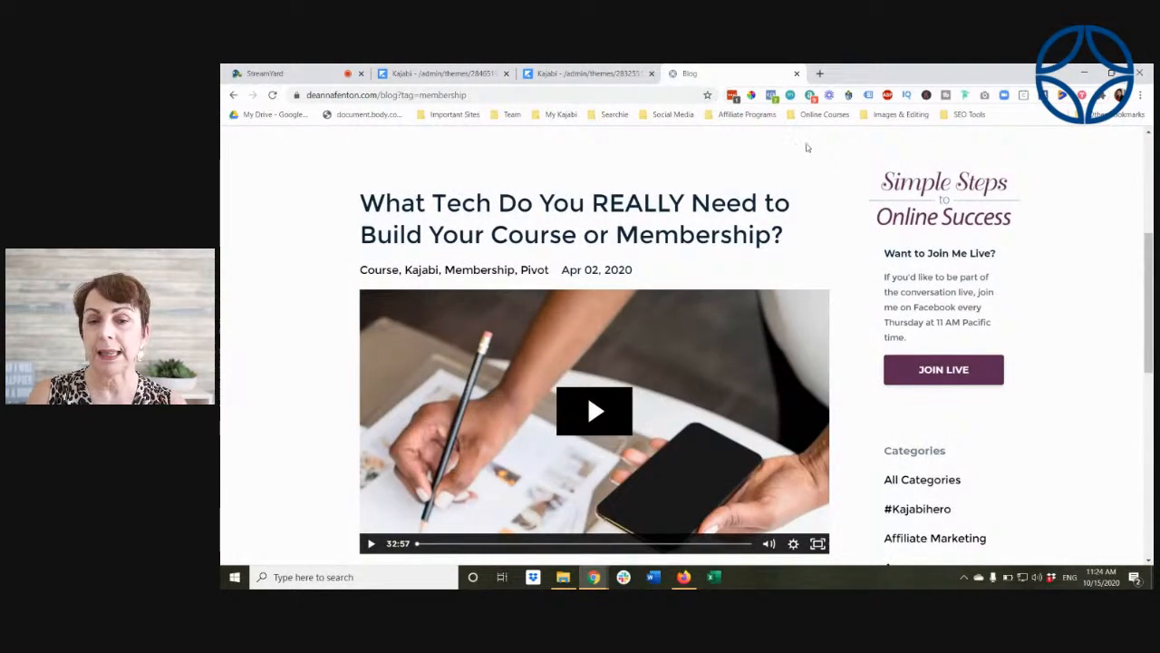
{"action": "left_click", "coordinate": [234, 94]}
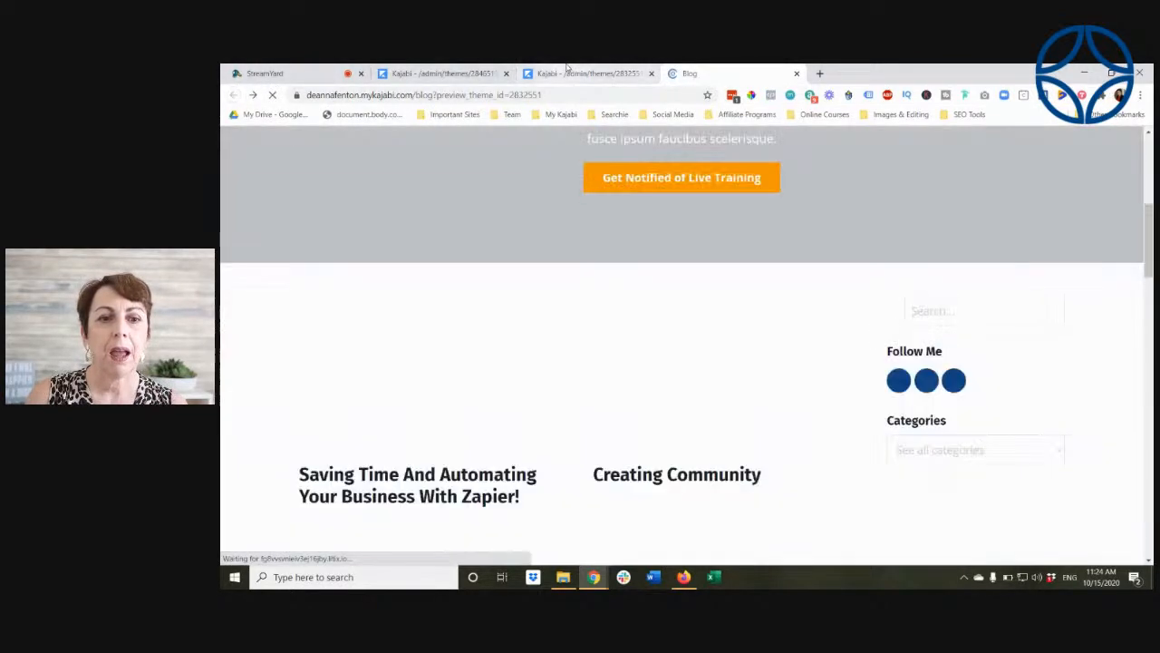
Step: Disable Show Sidebar for the Blog Listings in the theme editor and save the Blog page
{"action": "left_click", "coordinate": [567, 74]}
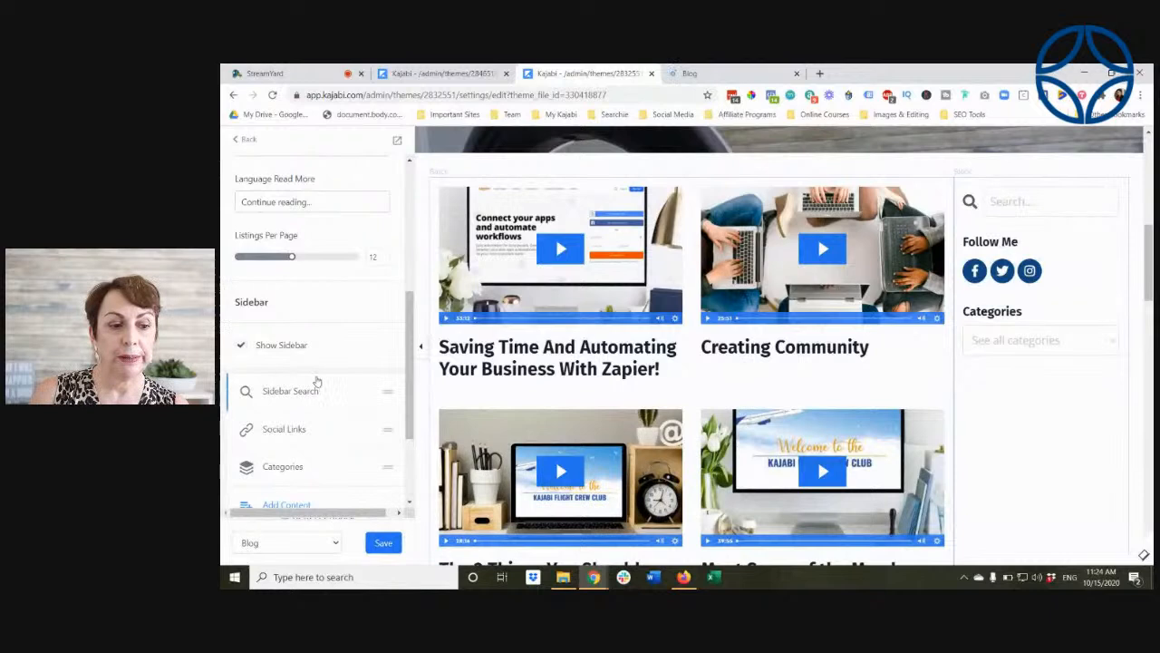
{"action": "left_click", "coordinate": [240, 347]}
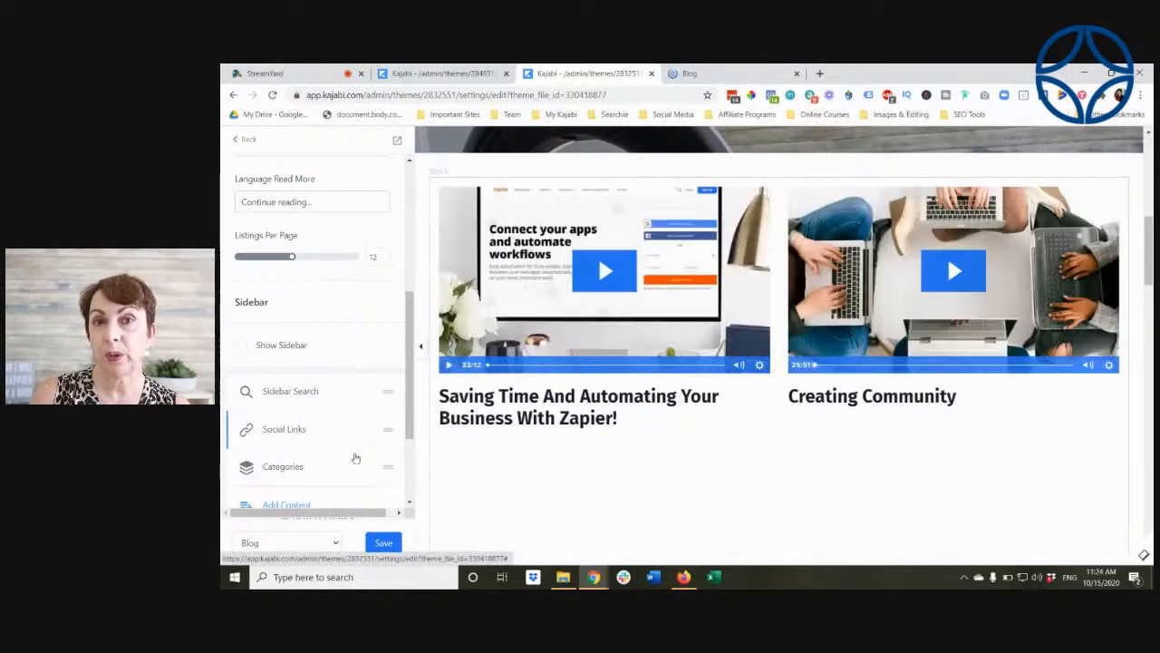
{"action": "left_click", "coordinate": [382, 543]}
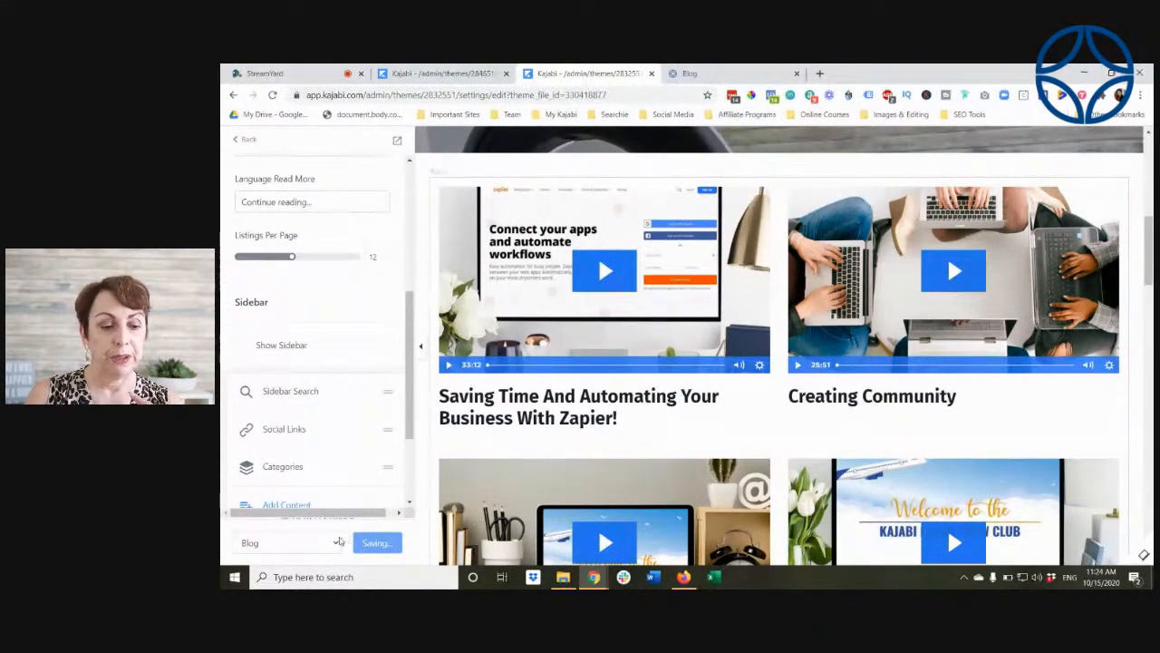
Step: Switch the theme editor to the Blog Post page and open the Blog Post Body section's settings
{"action": "left_click", "coordinate": [338, 542]}
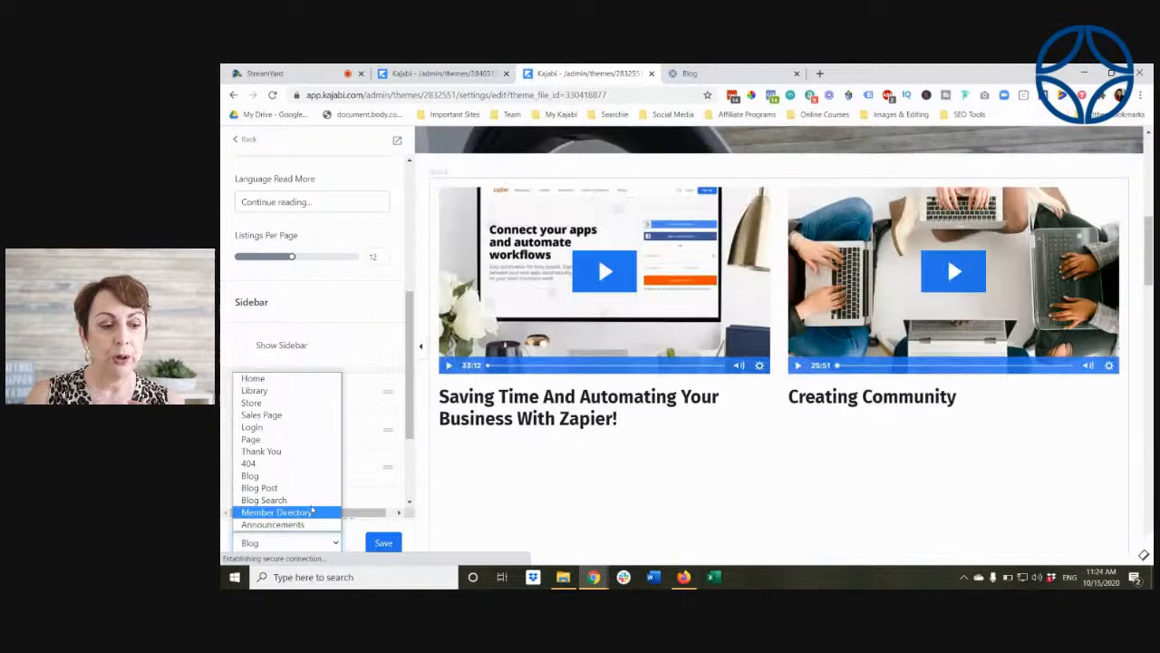
{"action": "left_click", "coordinate": [309, 490]}
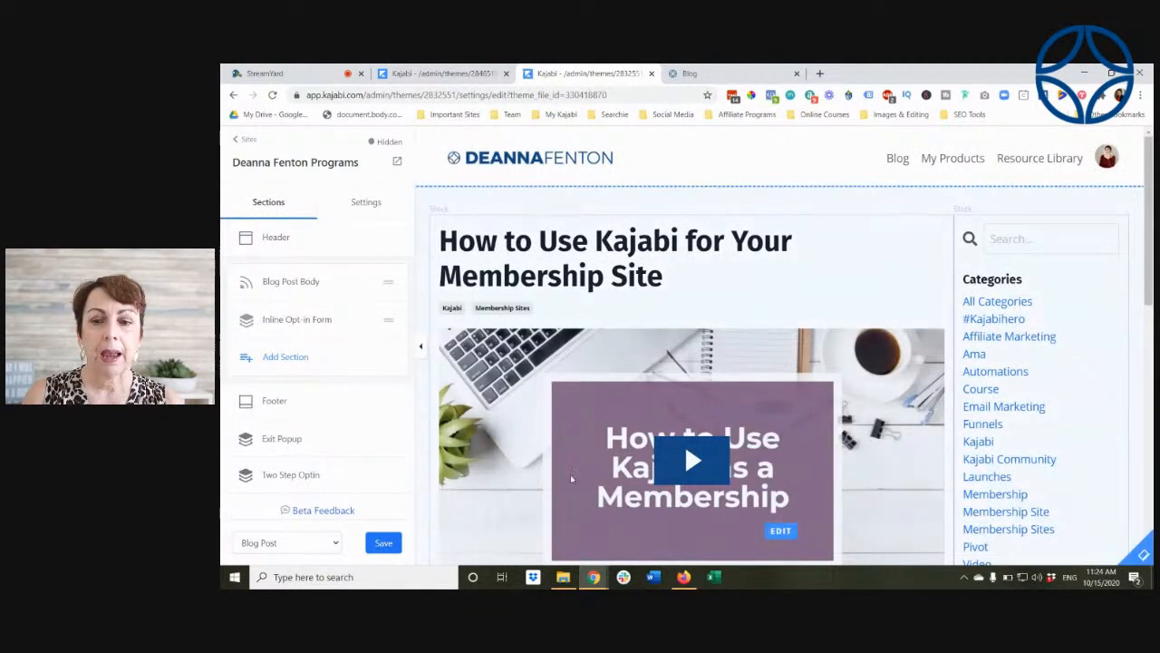
{"action": "scroll", "coordinate": [580, 478], "scroll_direction": "down", "scroll_amount": 1}
{"action": "scroll", "coordinate": [590, 485], "scroll_direction": "down", "scroll_amount": 1}
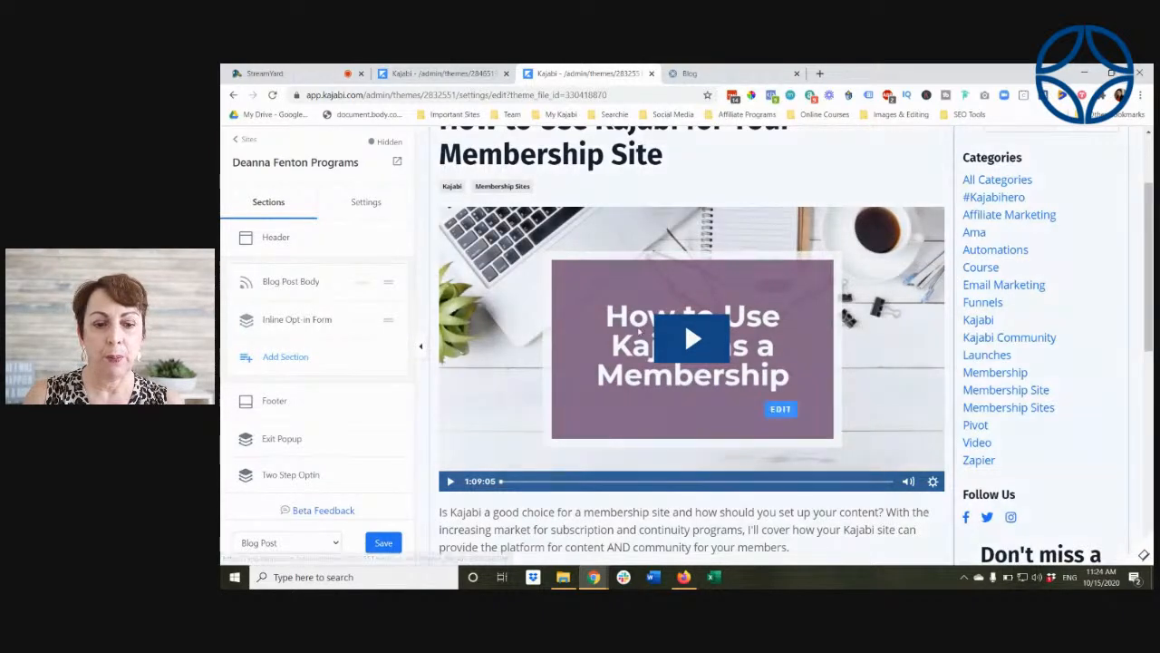
{"action": "left_click", "coordinate": [281, 282]}
{"action": "scroll", "coordinate": [501, 293], "scroll_direction": "down", "scroll_amount": 1}
{"action": "scroll", "coordinate": [633, 328], "scroll_direction": "down", "scroll_amount": 4}
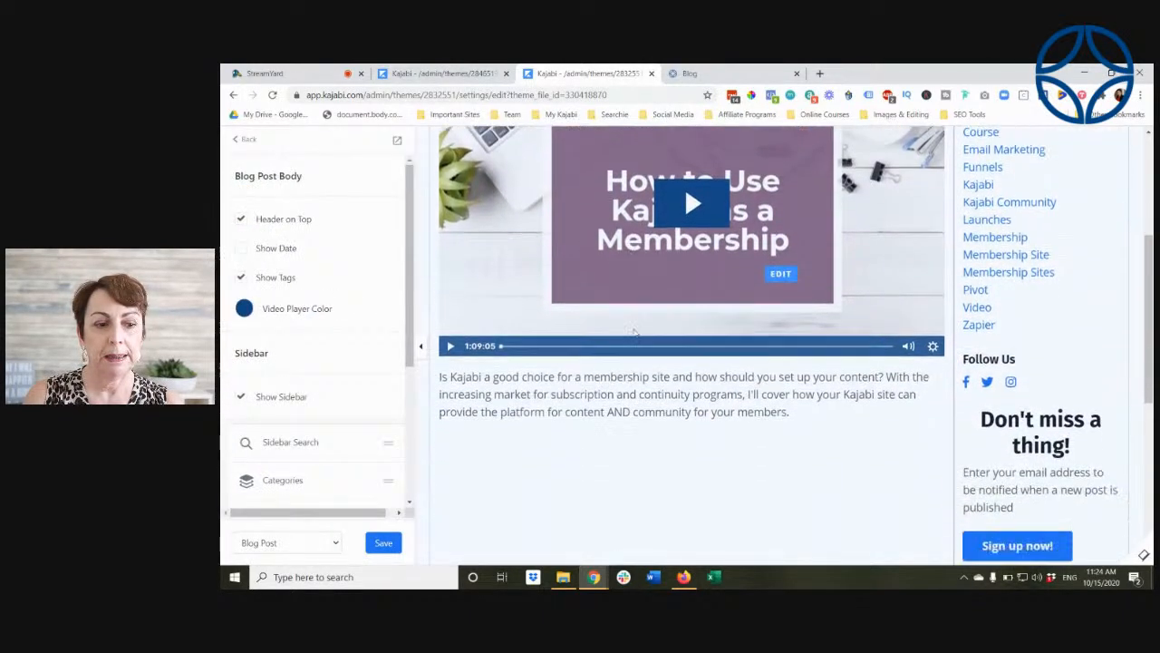
Step: Examine the blog post layout, including the post content, inline opt-in form and sidebar categories and sign-up block
{"action": "scroll", "coordinate": [635, 334], "scroll_direction": "down", "scroll_amount": 4}
{"action": "scroll", "coordinate": [635, 333], "scroll_direction": "down", "scroll_amount": 1}
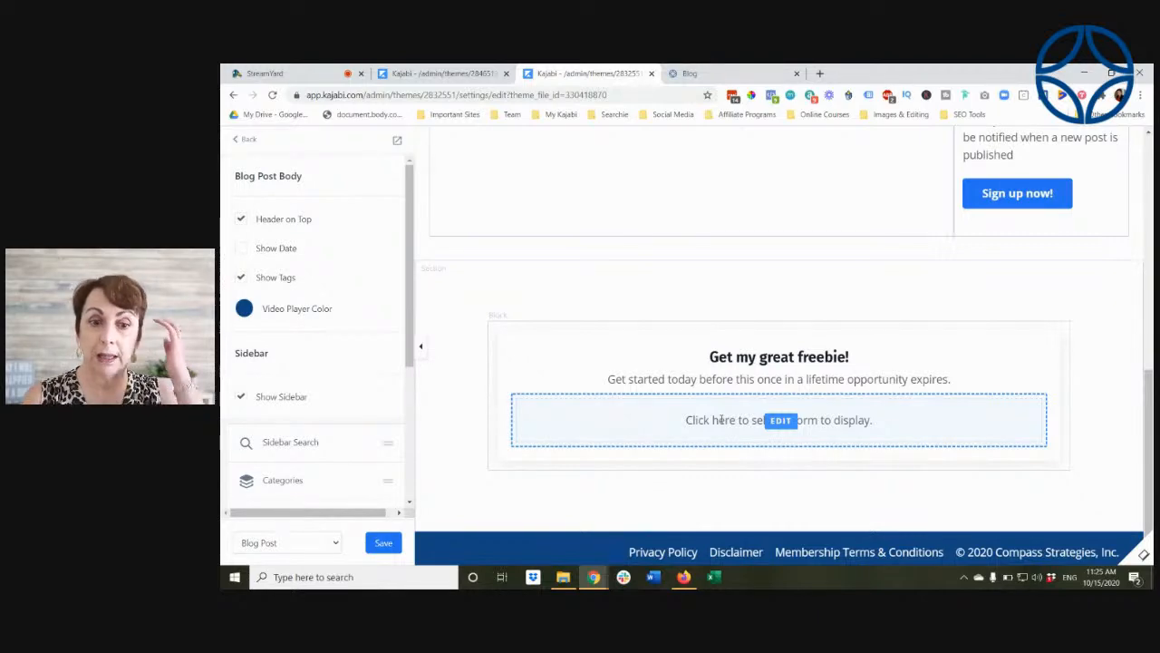
{"action": "scroll", "coordinate": [720, 419], "scroll_direction": "up", "scroll_amount": 6}
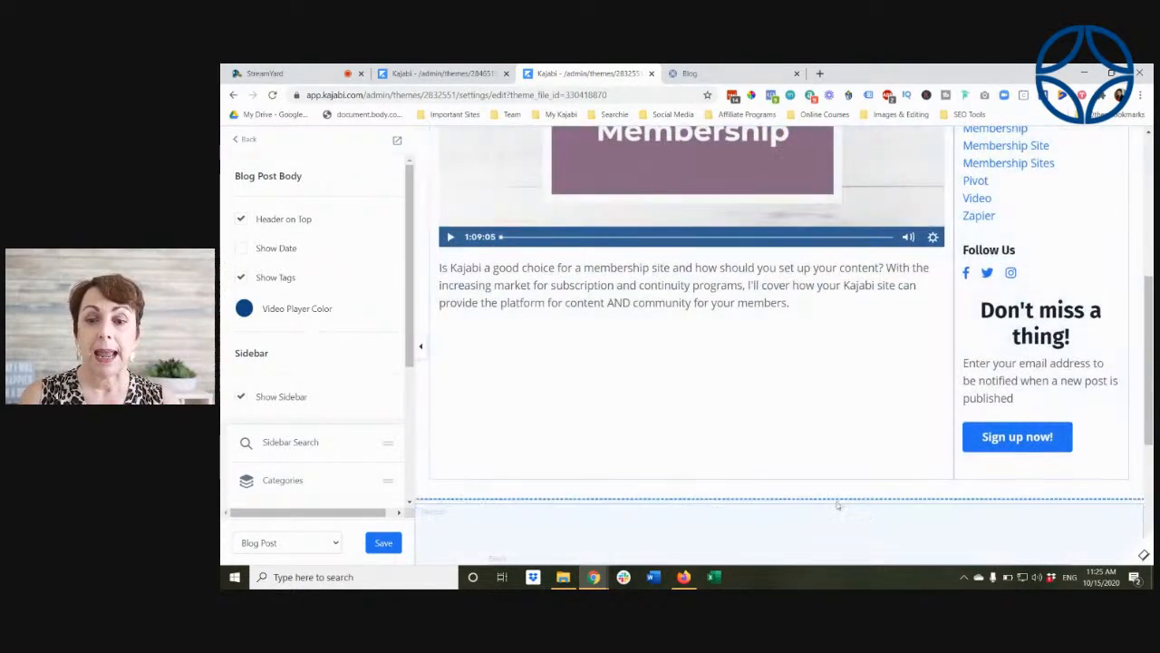
{"action": "scroll", "coordinate": [648, 525], "scroll_direction": "up", "scroll_amount": 4}
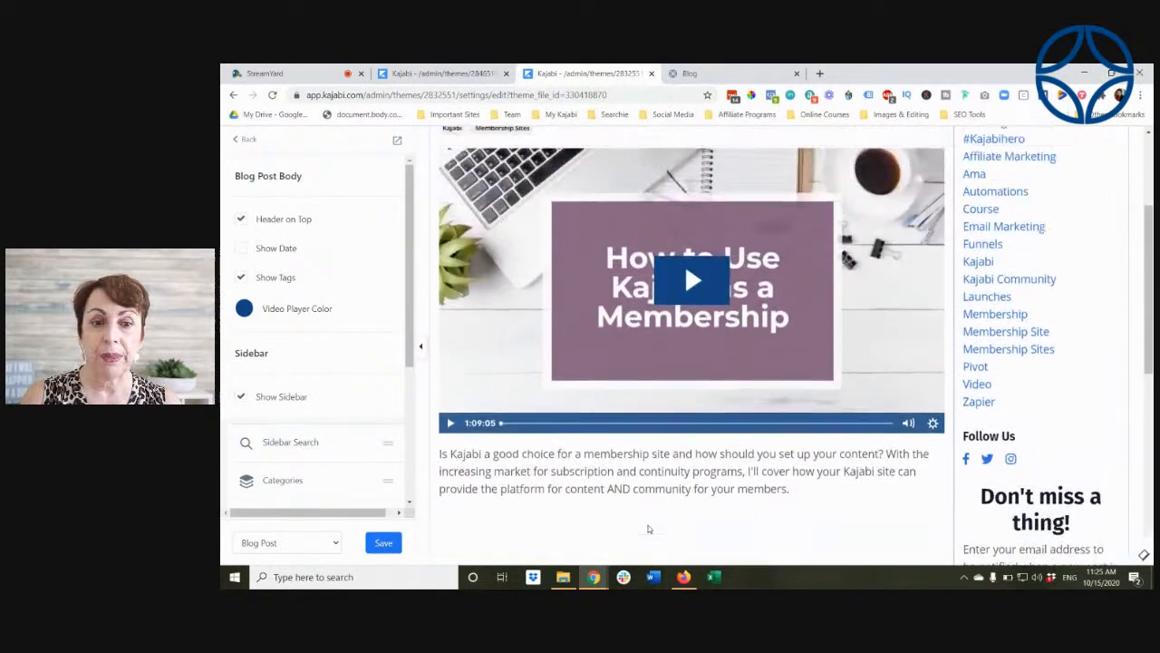
{"action": "scroll", "coordinate": [633, 456], "scroll_direction": "up", "scroll_amount": 1}
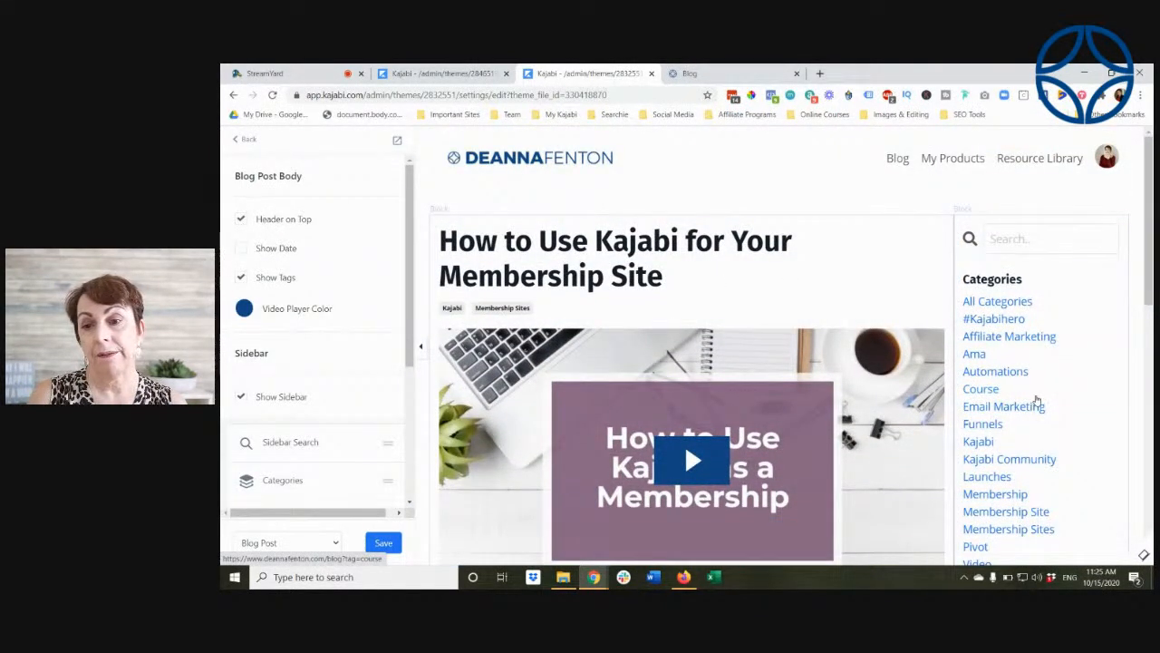
{"action": "scroll", "coordinate": [1036, 400], "scroll_direction": "down", "scroll_amount": 2}
{"action": "scroll", "coordinate": [1037, 400], "scroll_direction": "down", "scroll_amount": 1}
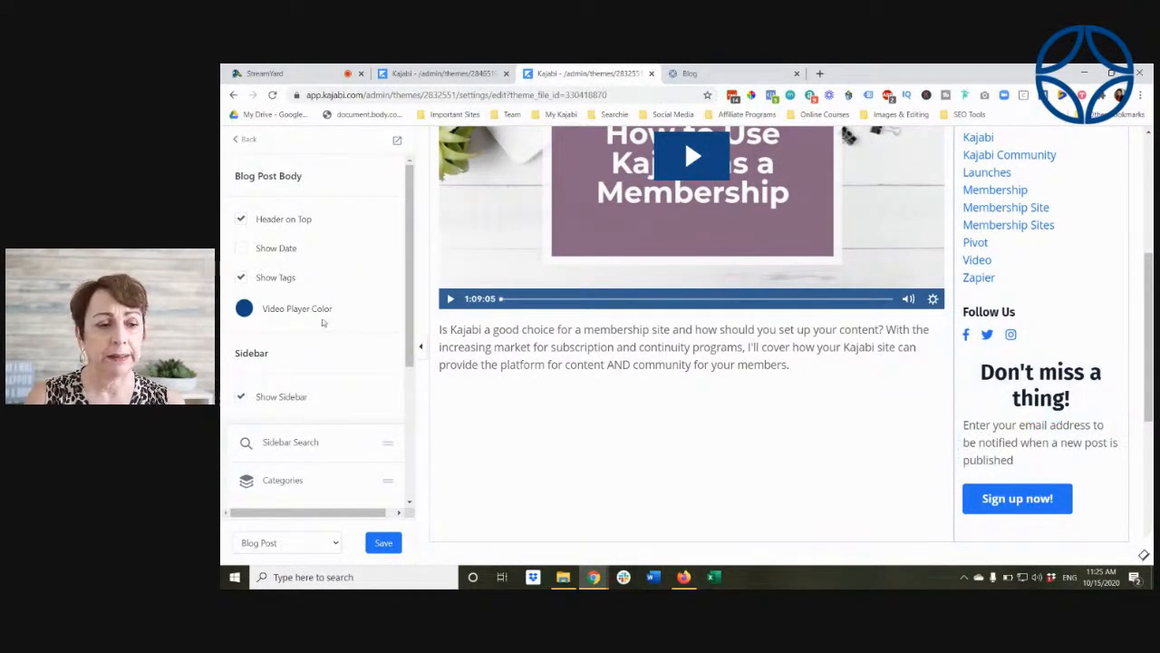
Step: Leave the theme editor for the site's theme list and reopen the Encore Site 0.30 theme for customizing
{"action": "left_click", "coordinate": [248, 138]}
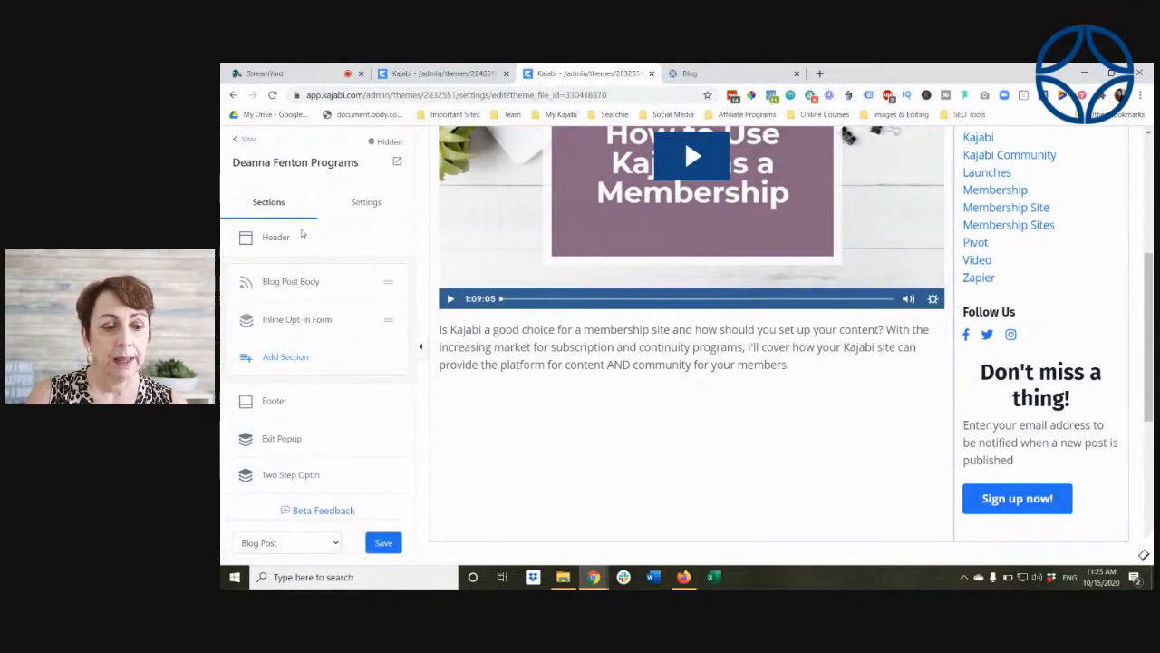
{"action": "left_click", "coordinate": [246, 140]}
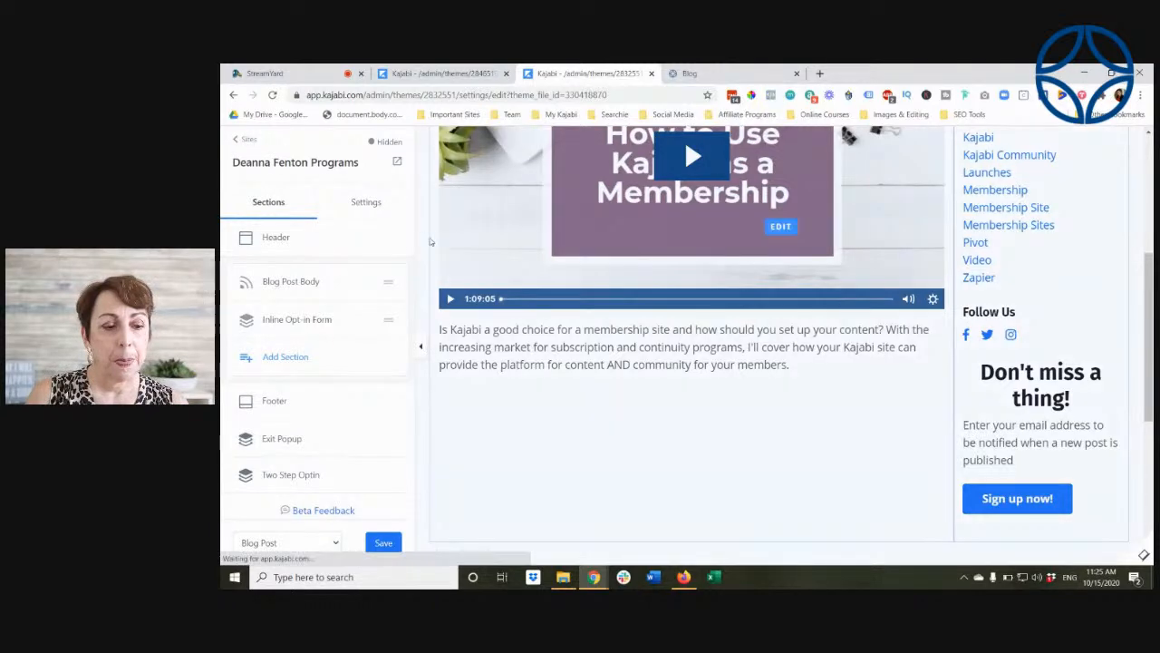
{"action": "scroll", "coordinate": [738, 357], "scroll_direction": "down", "scroll_amount": 5}
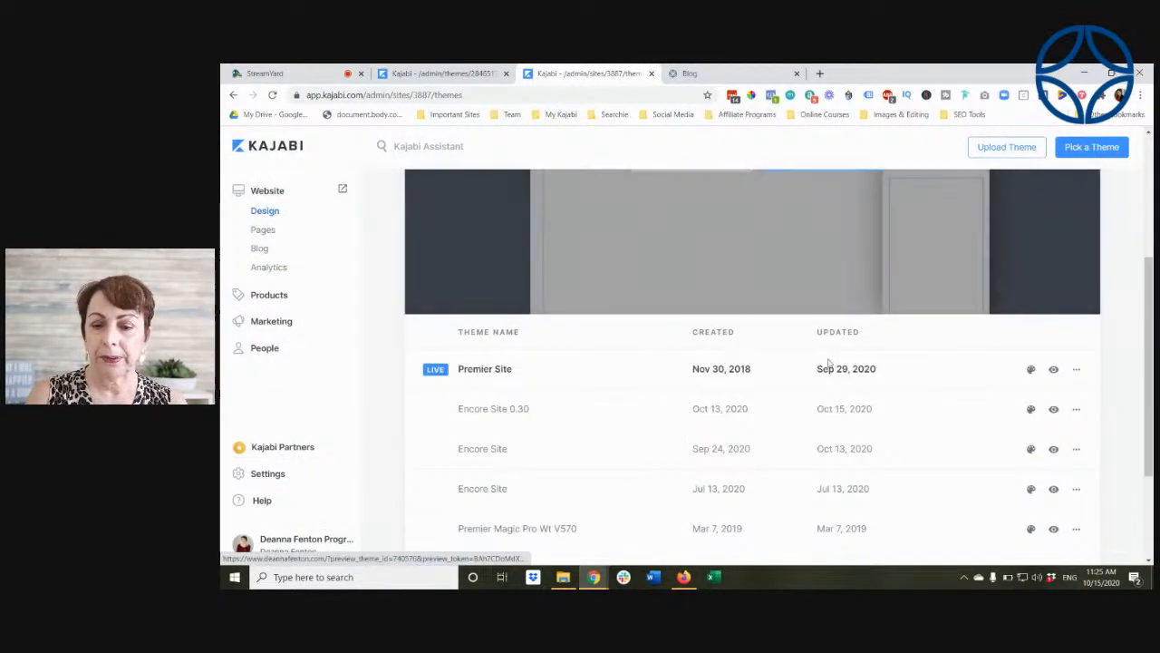
{"action": "left_click", "coordinate": [1030, 409]}
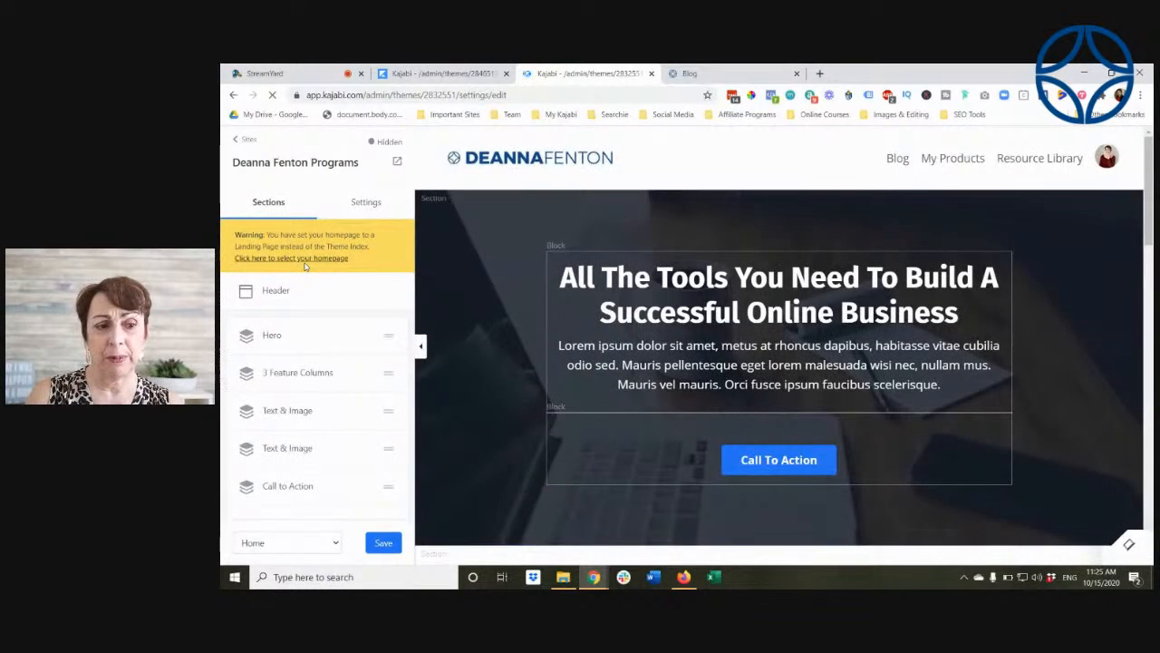
Step: Open the theme's 404 page, preview it in a new tab and examine its heading, image and Back to Home button
{"action": "scroll", "coordinate": [284, 303], "scroll_direction": "down", "scroll_amount": 2}
{"action": "left_click", "coordinate": [335, 543]}
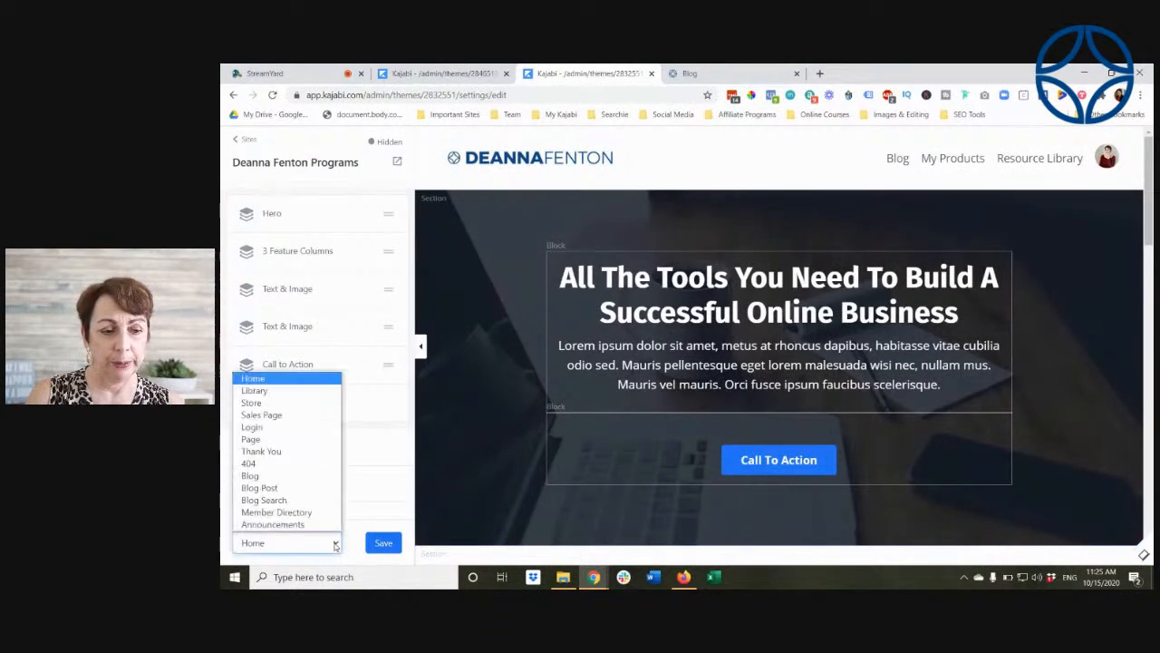
{"action": "left_click", "coordinate": [290, 463]}
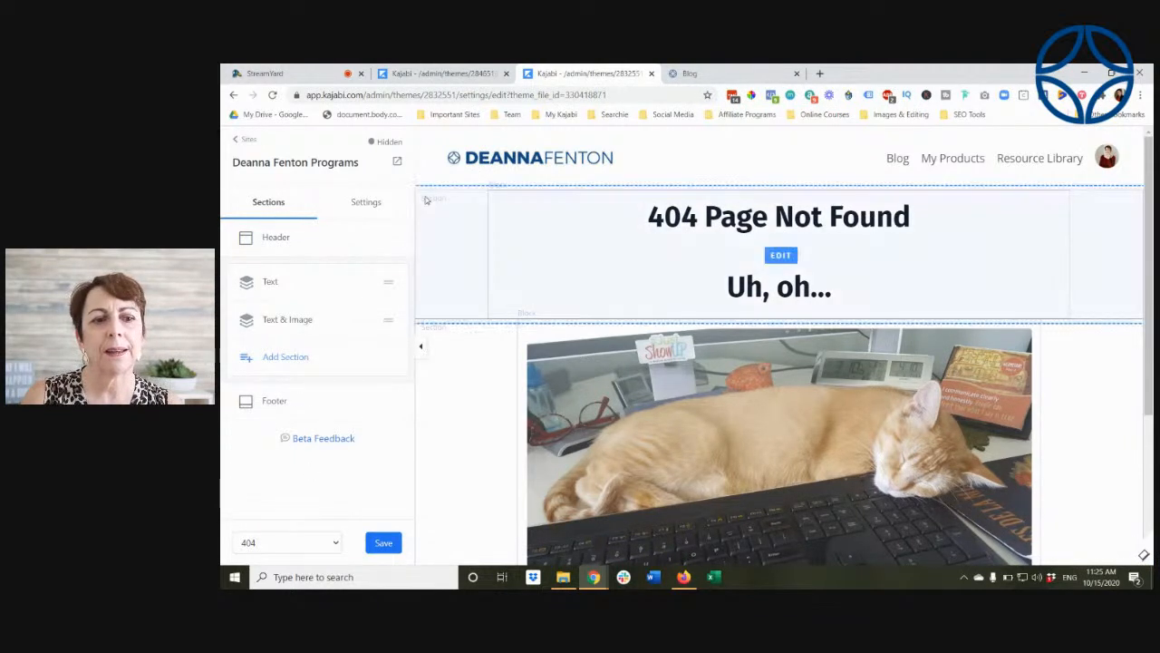
{"action": "right_click", "coordinate": [397, 163]}
{"action": "left_click", "coordinate": [428, 172]}
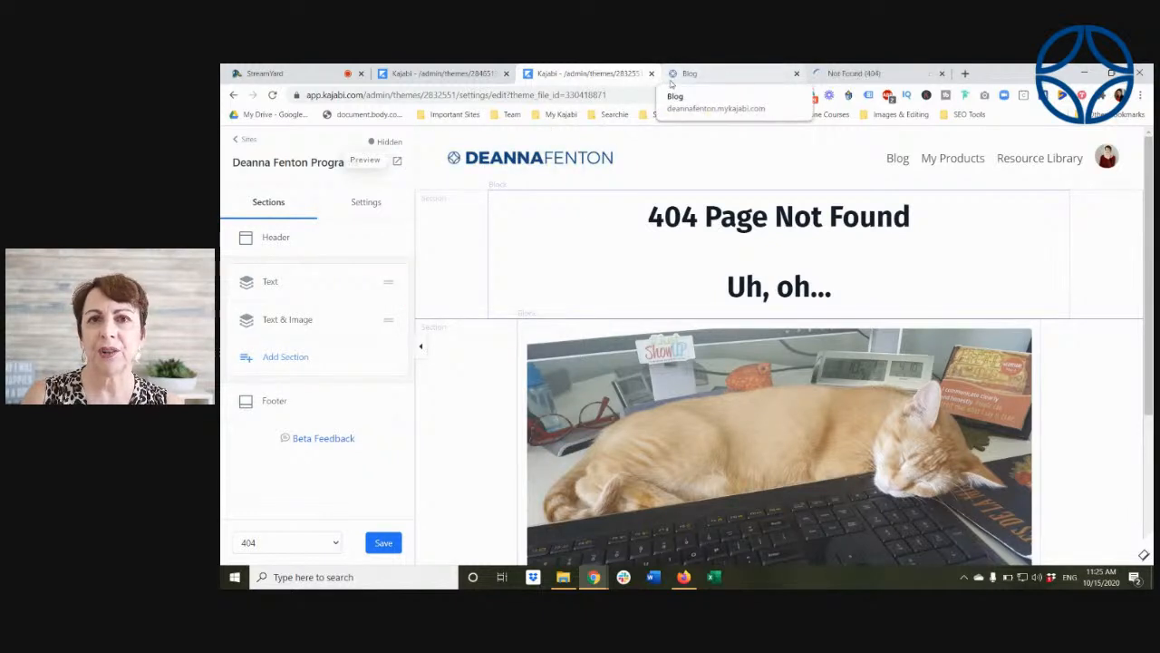
{"action": "left_click", "coordinate": [837, 75]}
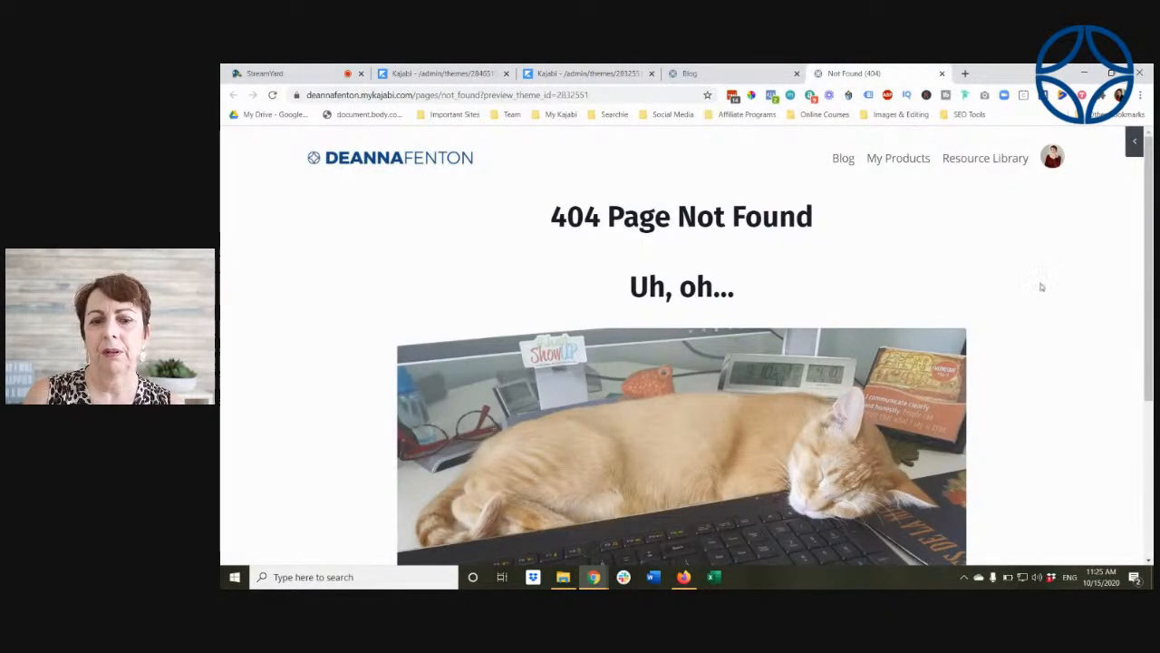
{"action": "scroll", "coordinate": [1041, 287], "scroll_direction": "down", "scroll_amount": 2}
{"action": "scroll", "coordinate": [1041, 286], "scroll_direction": "down", "scroll_amount": 2}
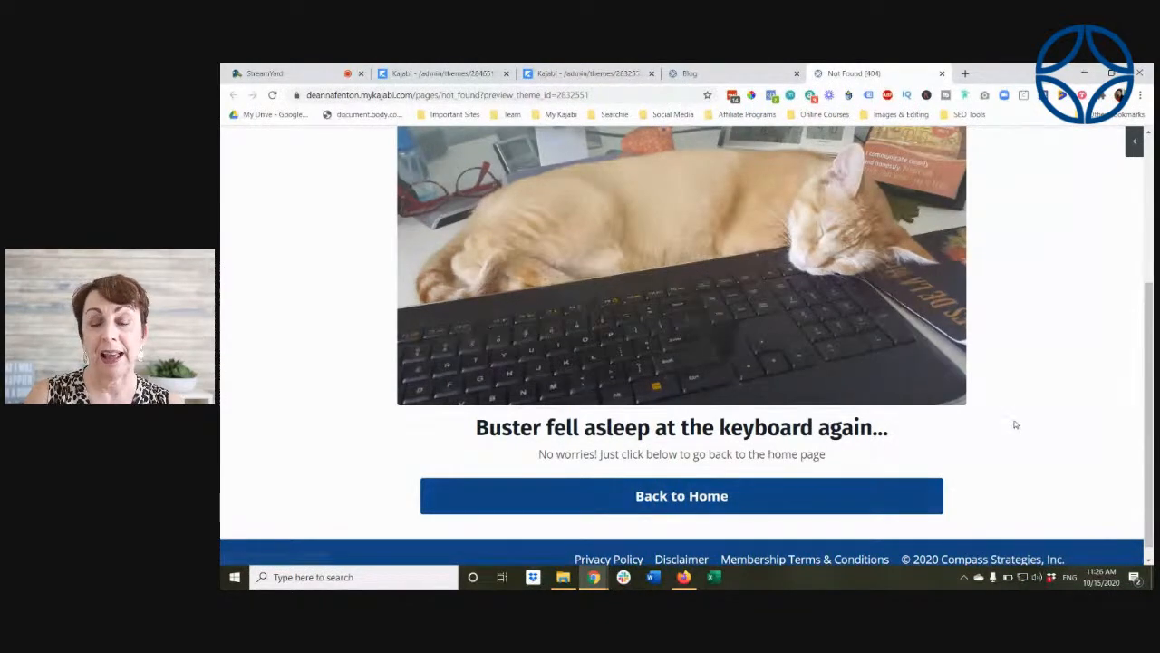
{"action": "scroll", "coordinate": [984, 314], "scroll_direction": "up", "scroll_amount": 4}
Step: Return to the theme editor, open the Member Directory page and inspect its Member Directory section settings, including the Opt In Text
{"action": "left_click", "coordinate": [553, 72]}
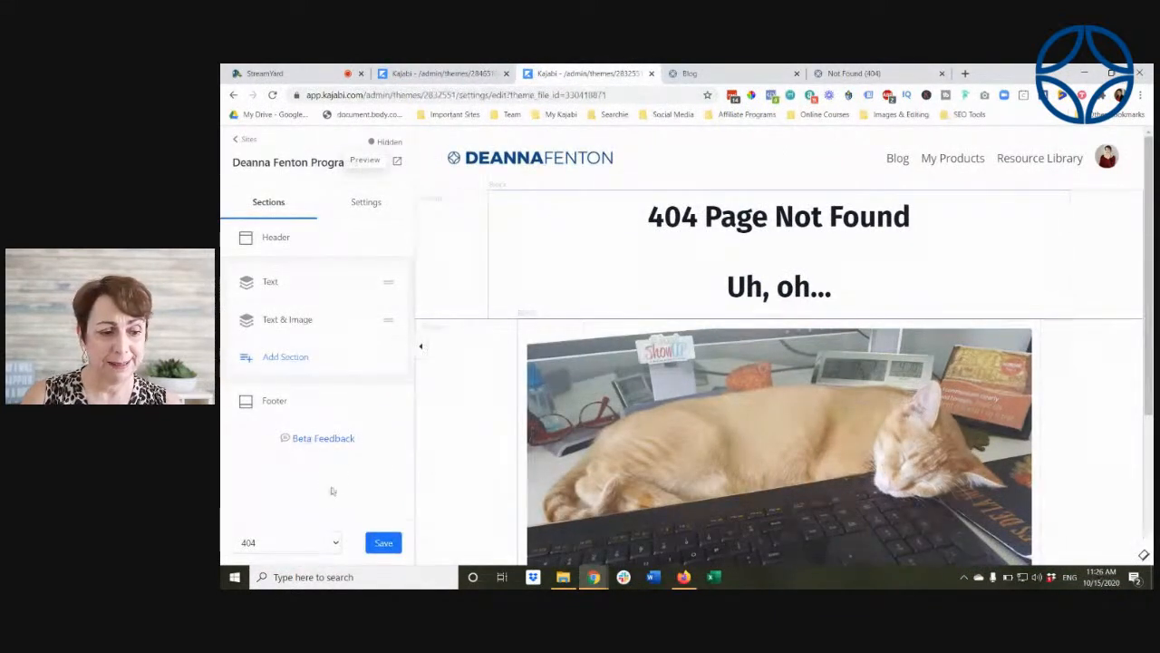
{"action": "left_click", "coordinate": [335, 544]}
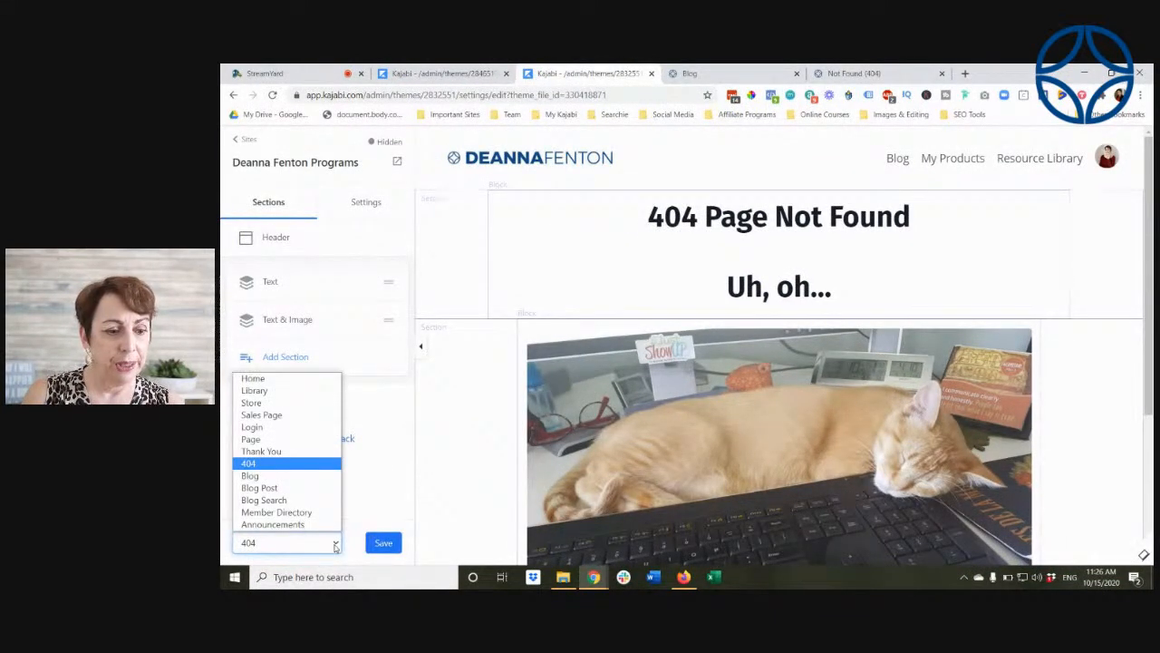
{"action": "left_click", "coordinate": [301, 513]}
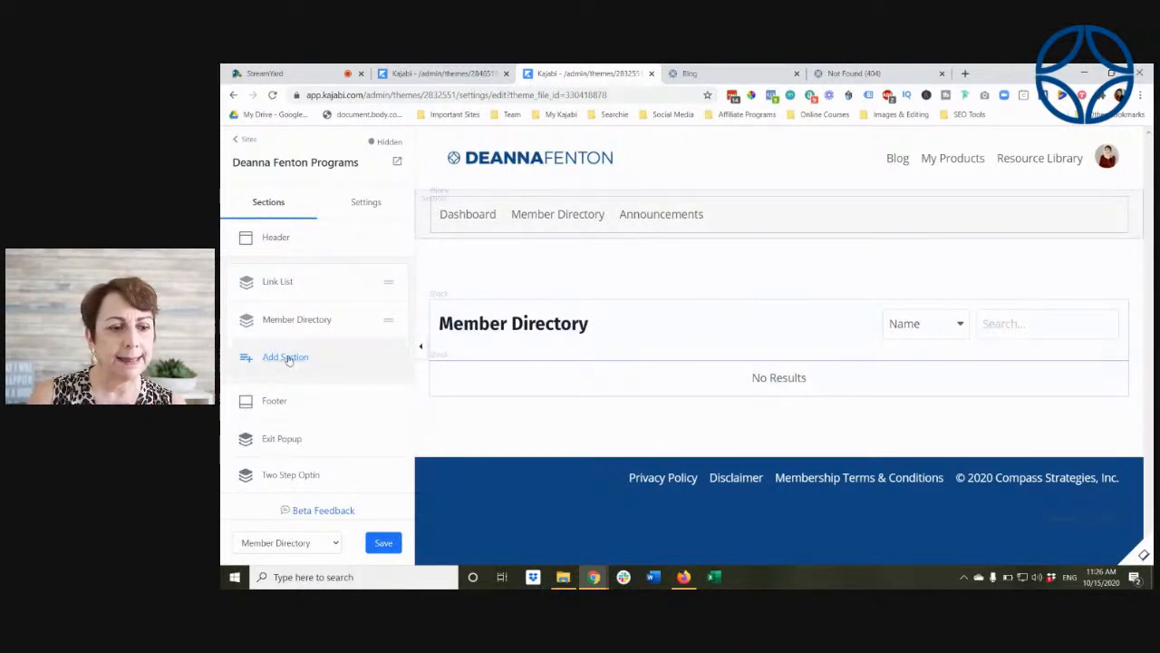
{"action": "left_click", "coordinate": [303, 323]}
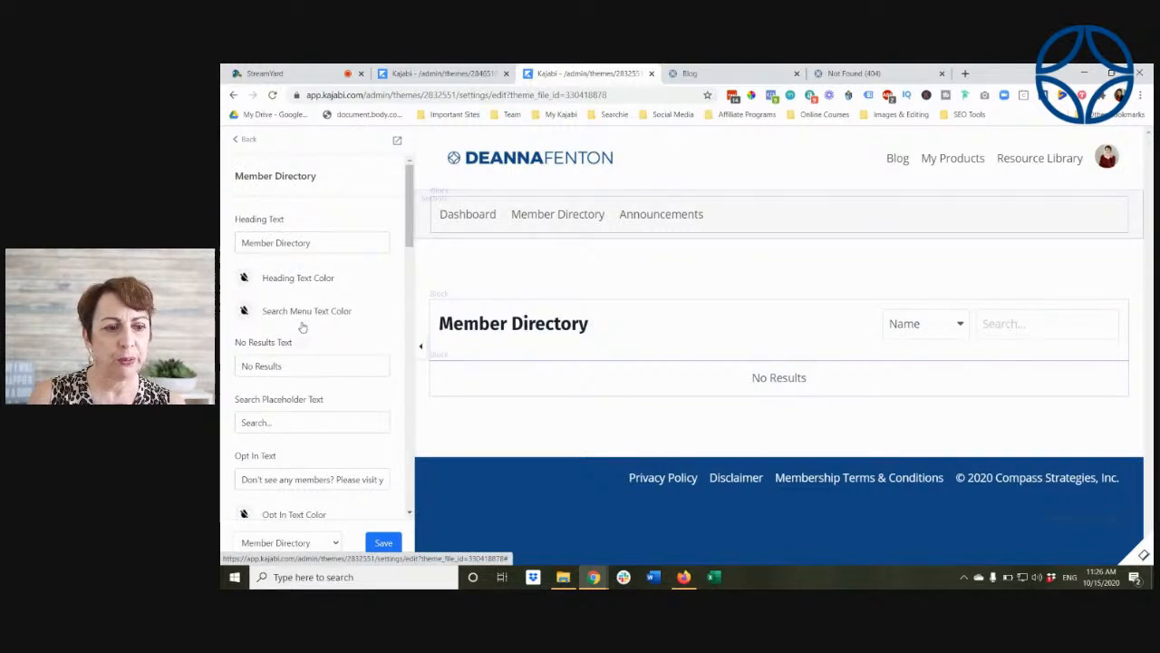
{"action": "scroll", "coordinate": [302, 326], "scroll_direction": "down", "scroll_amount": 3}
{"action": "left_click", "coordinate": [313, 357]}
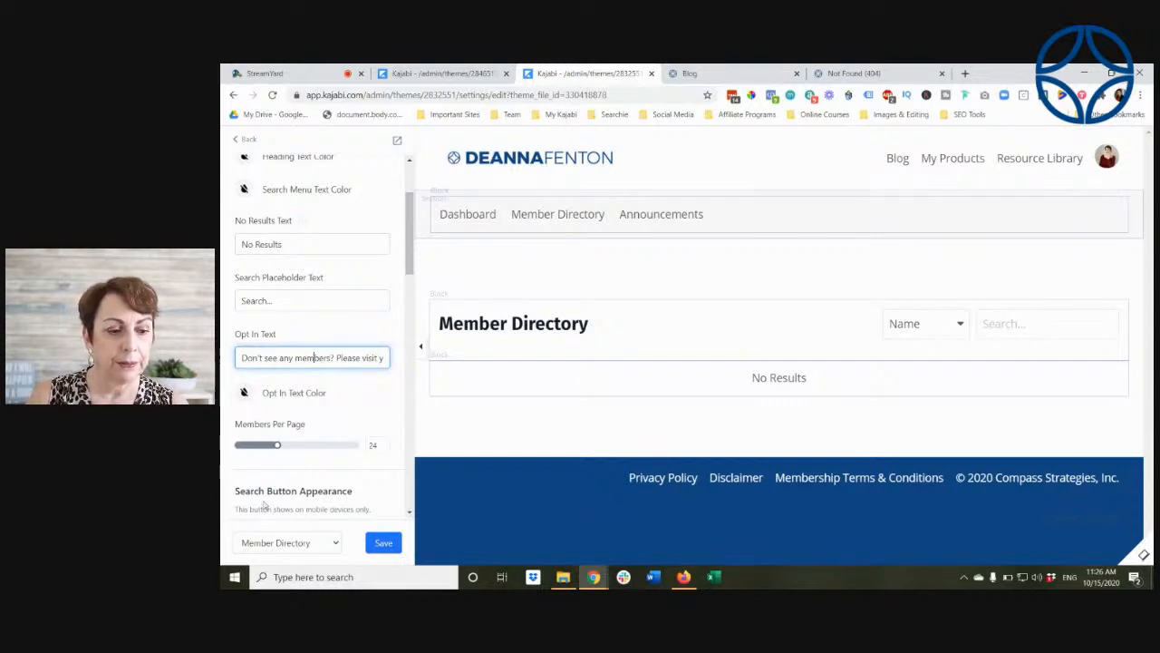
Step: Open the theme's Announcements page, preview it in a new tab and look through the product announcements
{"action": "left_click", "coordinate": [335, 542]}
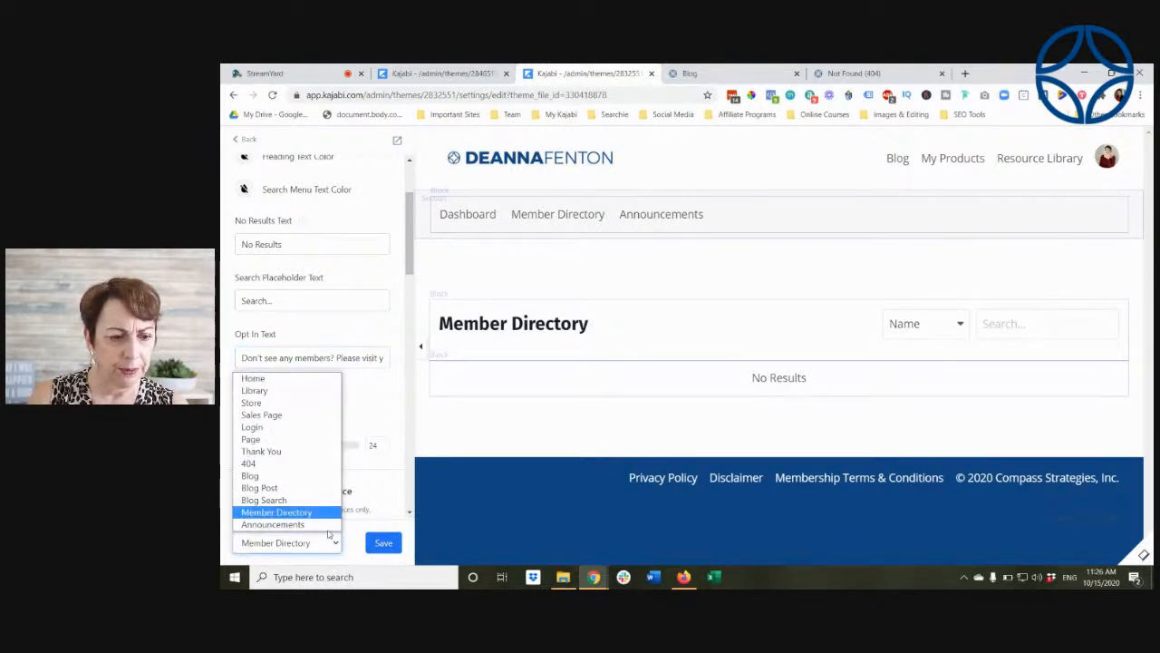
{"action": "left_click", "coordinate": [322, 524]}
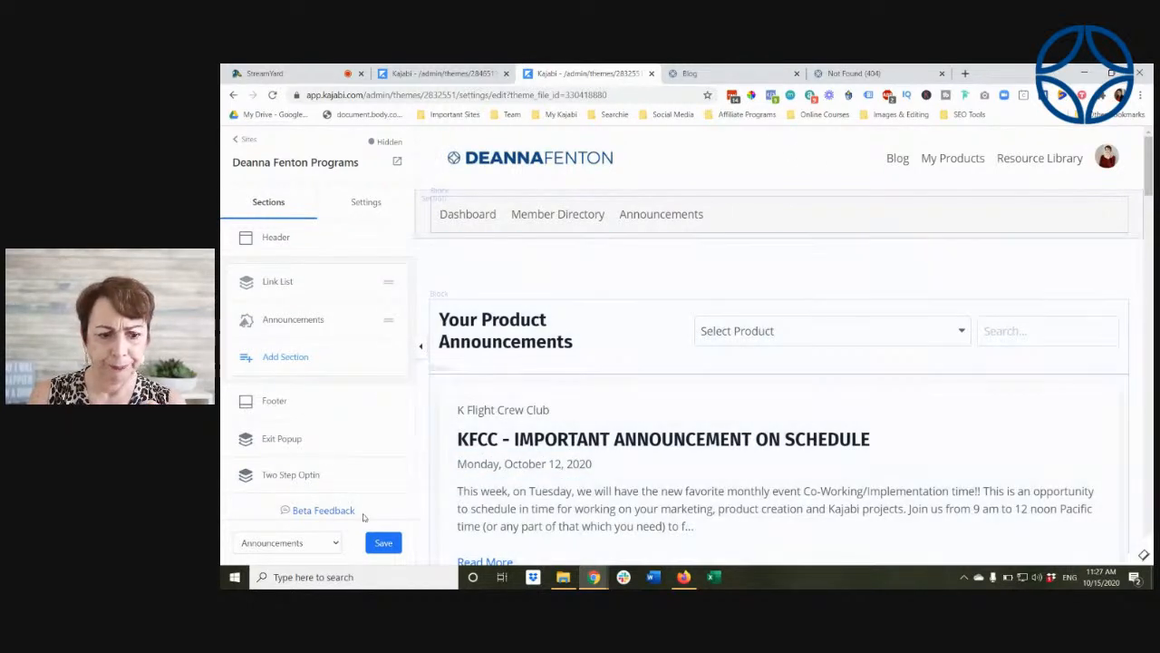
{"action": "right_click", "coordinate": [397, 160]}
{"action": "left_click", "coordinate": [413, 175]}
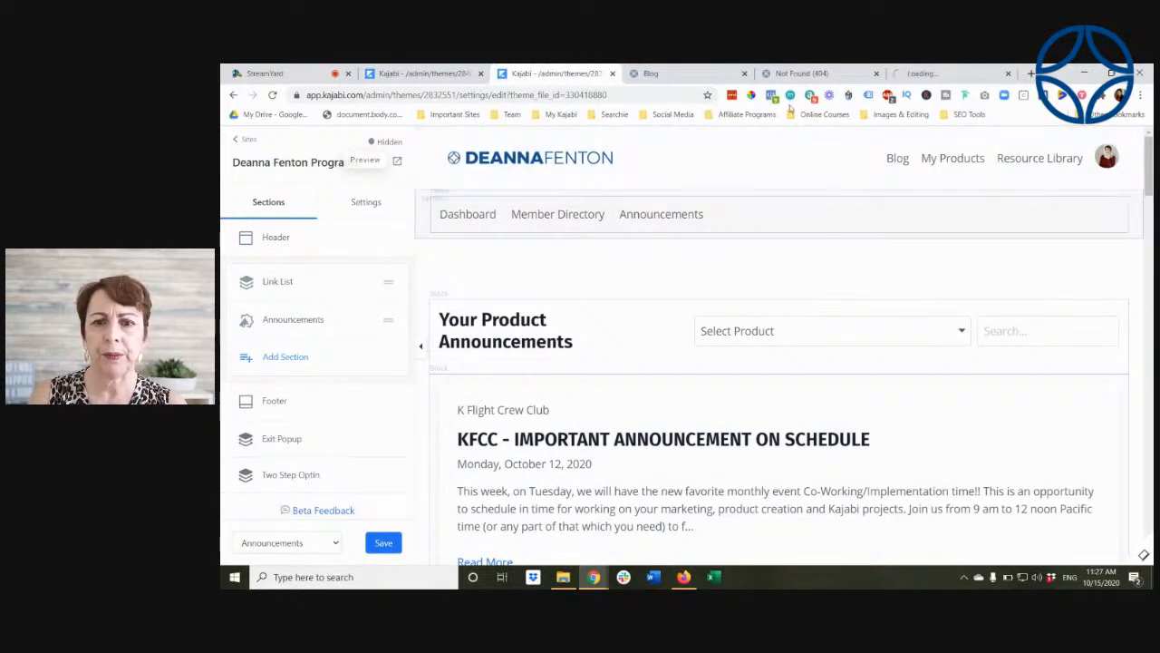
{"action": "left_click", "coordinate": [909, 75]}
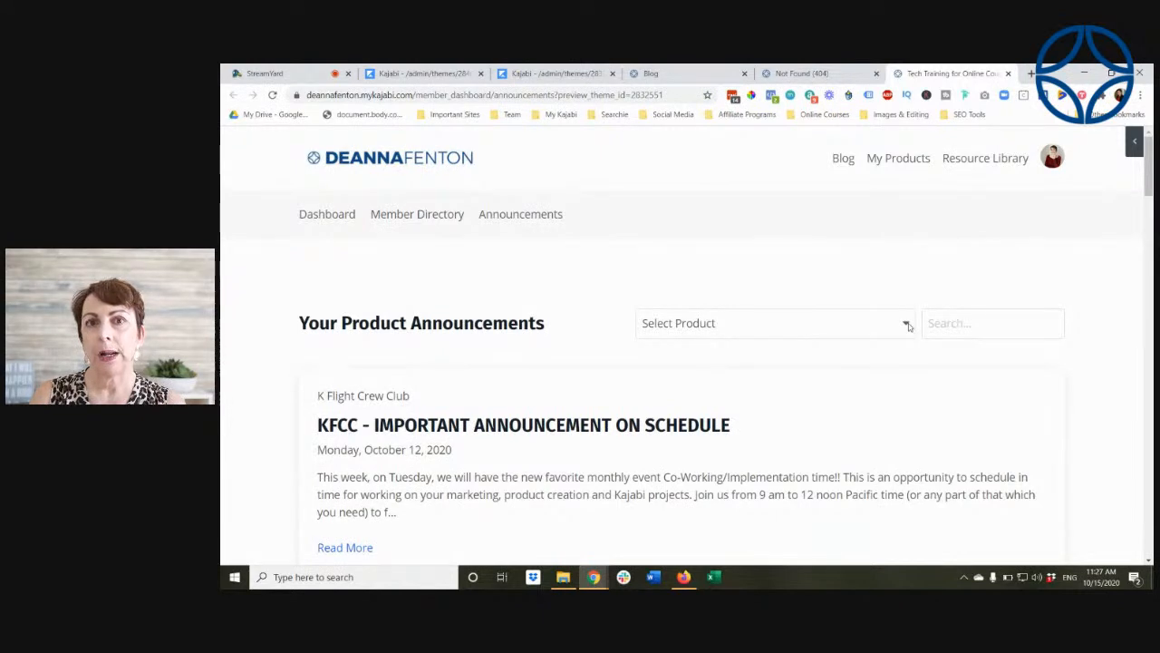
{"action": "scroll", "coordinate": [649, 427], "scroll_direction": "down", "scroll_amount": 1}
{"action": "scroll", "coordinate": [649, 428], "scroll_direction": "down", "scroll_amount": 3}
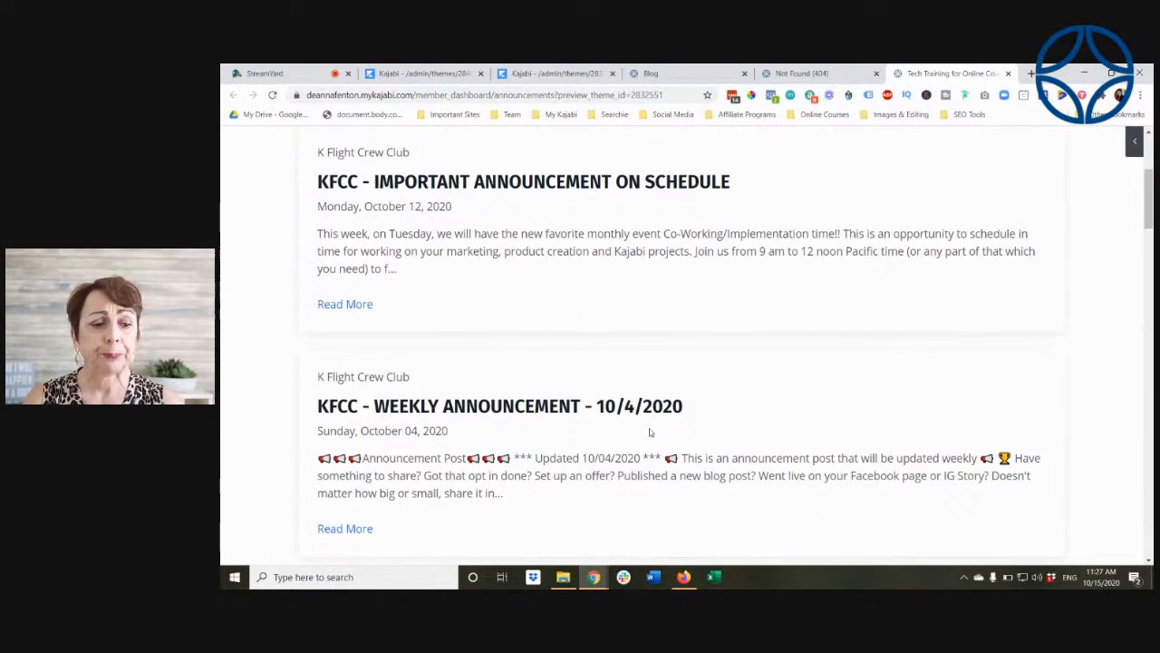
{"action": "scroll", "coordinate": [649, 433], "scroll_direction": "down", "scroll_amount": 6}
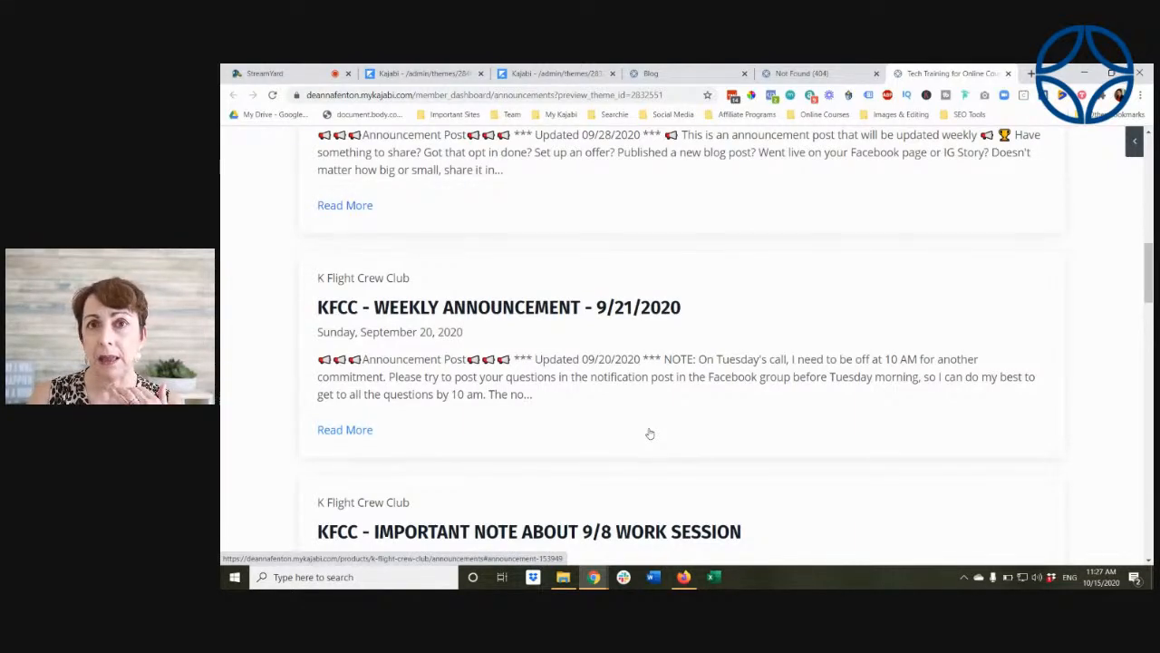
Step: Return from the Announcements preview to the theme editor and exit to the site's theme list
{"action": "scroll", "coordinate": [649, 433], "scroll_direction": "up", "scroll_amount": 9}
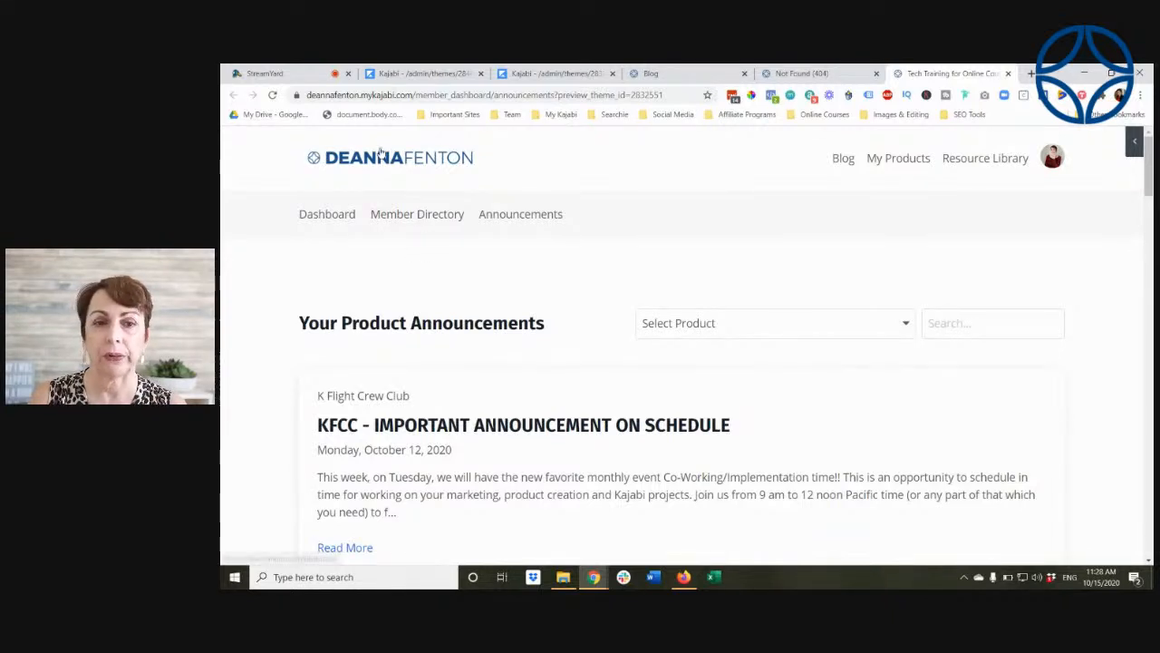
{"action": "left_click", "coordinate": [562, 76]}
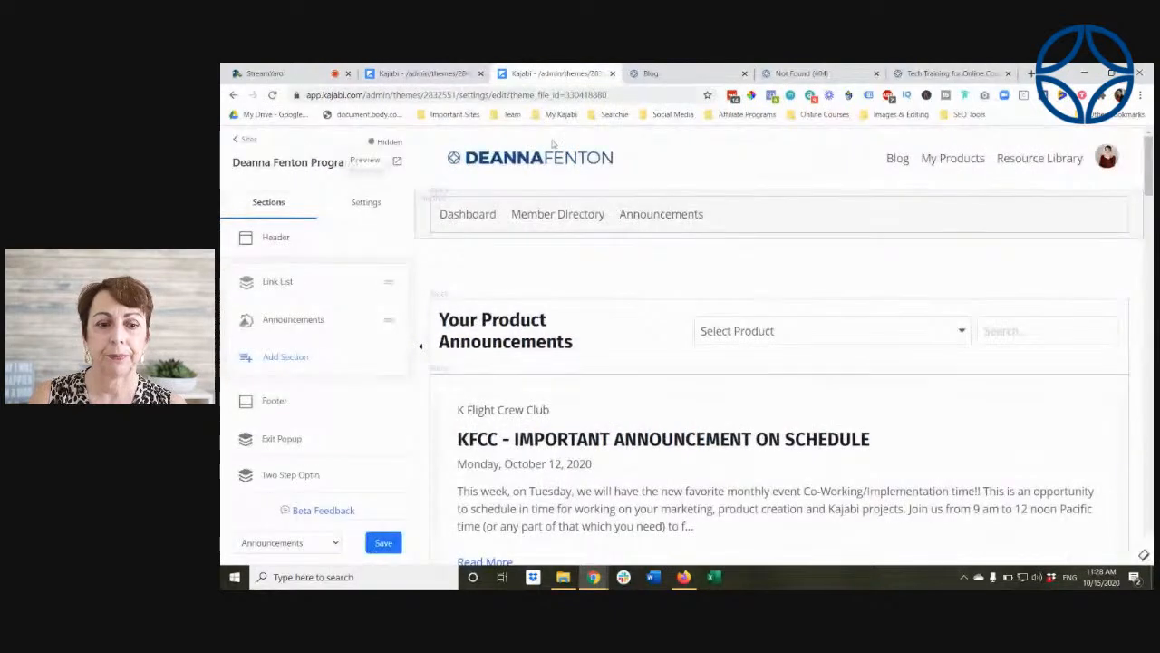
{"action": "left_click", "coordinate": [246, 141]}
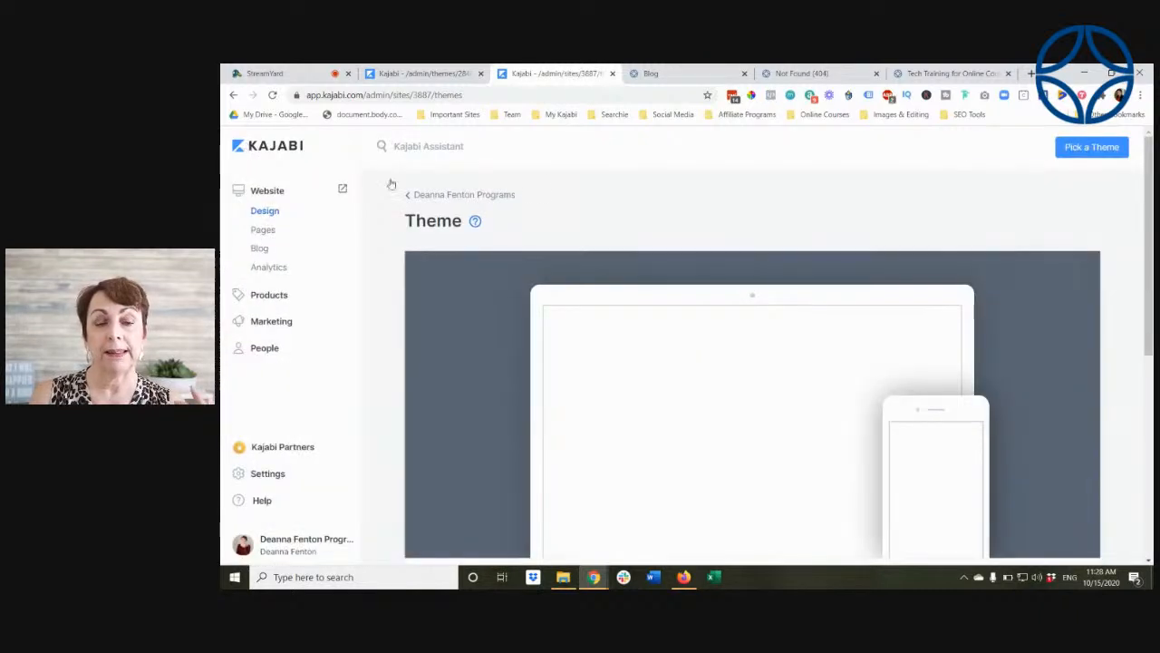
Step: Inspect the available actions for the Encore Site 0.30 theme, including Activate, and close them without choosing one
{"action": "scroll", "coordinate": [646, 212], "scroll_direction": "down", "scroll_amount": 1}
{"action": "scroll", "coordinate": [646, 214], "scroll_direction": "down", "scroll_amount": 2}
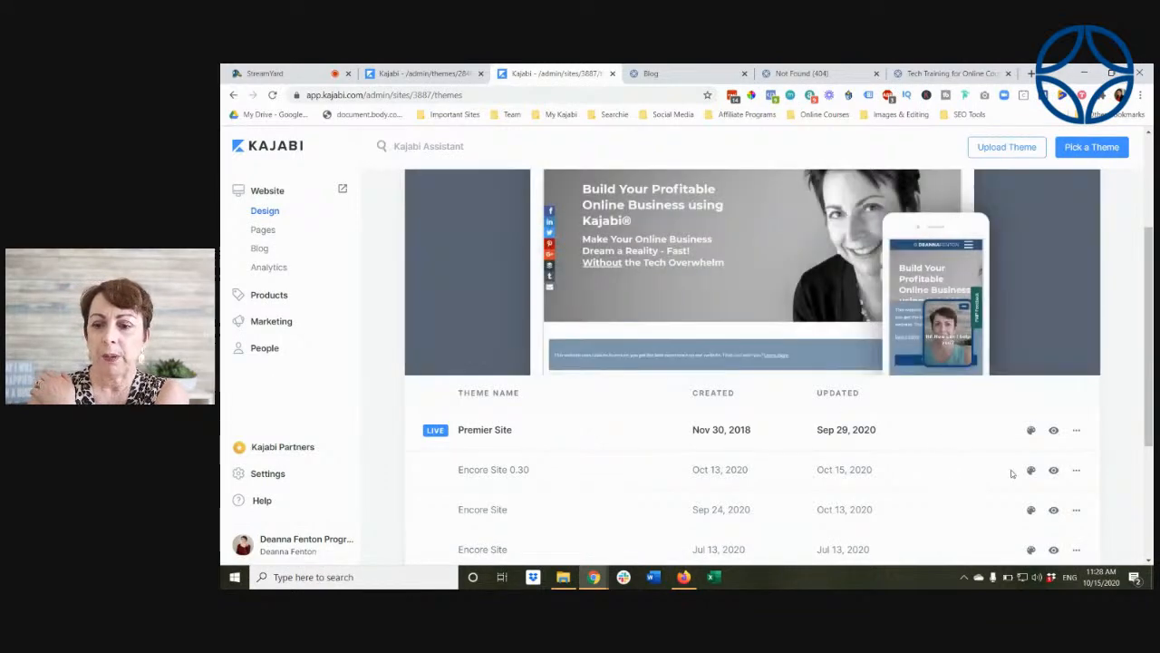
{"action": "left_click", "coordinate": [1077, 471]}
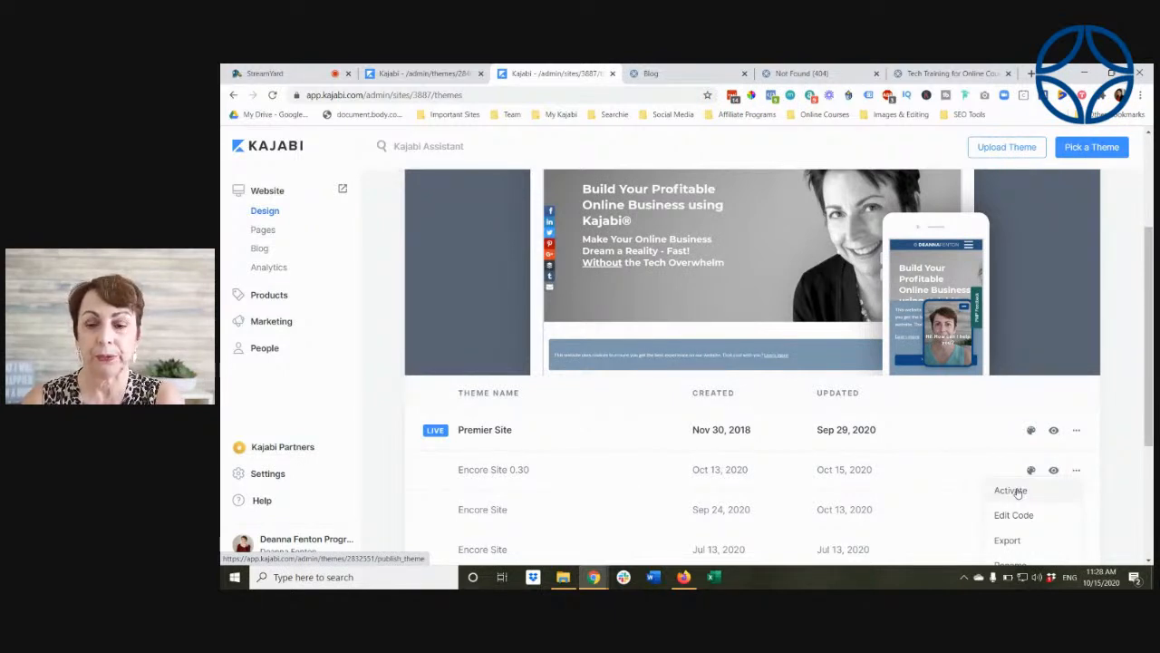
{"action": "left_click", "coordinate": [1106, 393]}
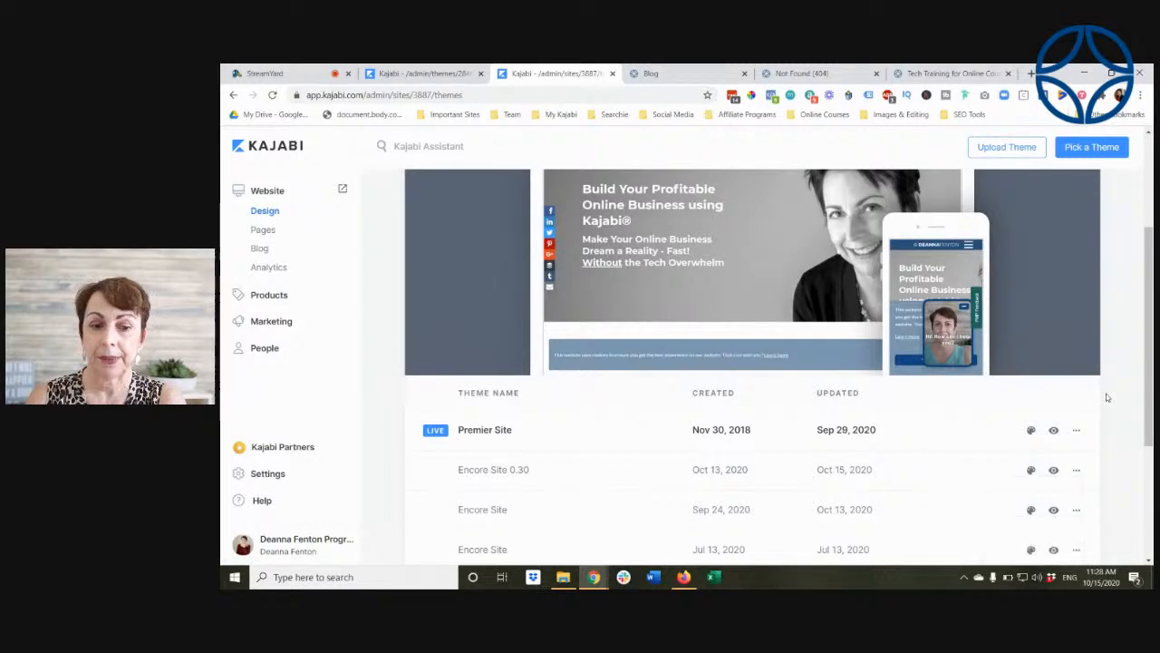
{"action": "scroll", "coordinate": [753, 354], "scroll_direction": "up", "scroll_amount": 2}
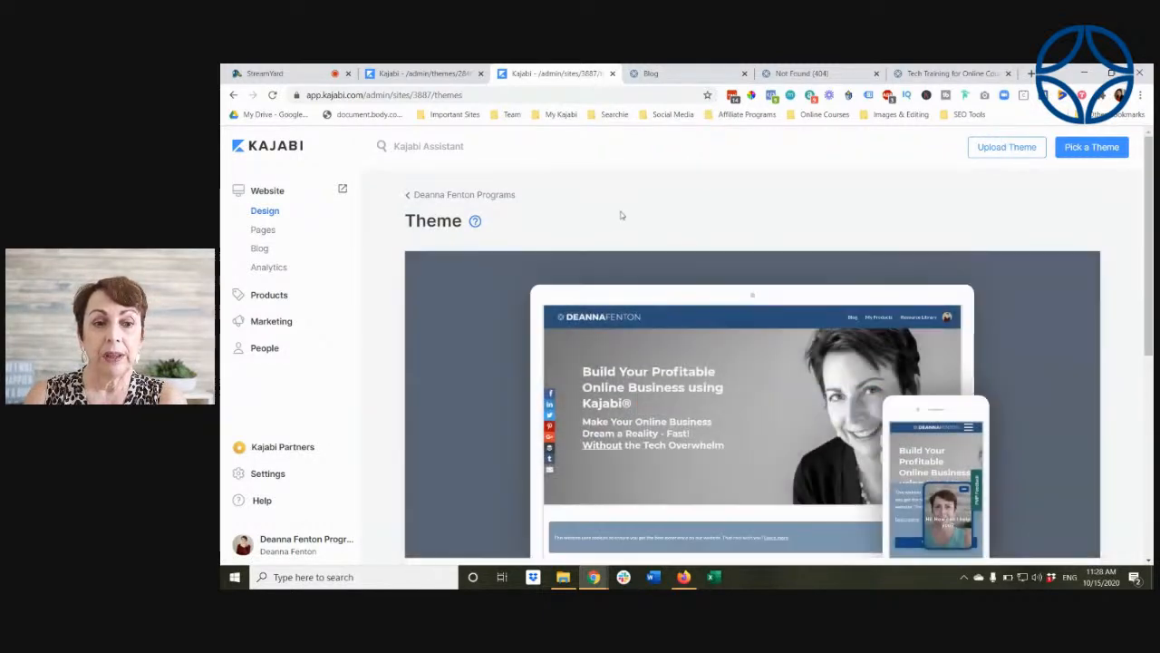
Step: Switch to the StreamYard broadcast studio to check the live viewer comments
{"action": "left_click", "coordinate": [298, 73]}
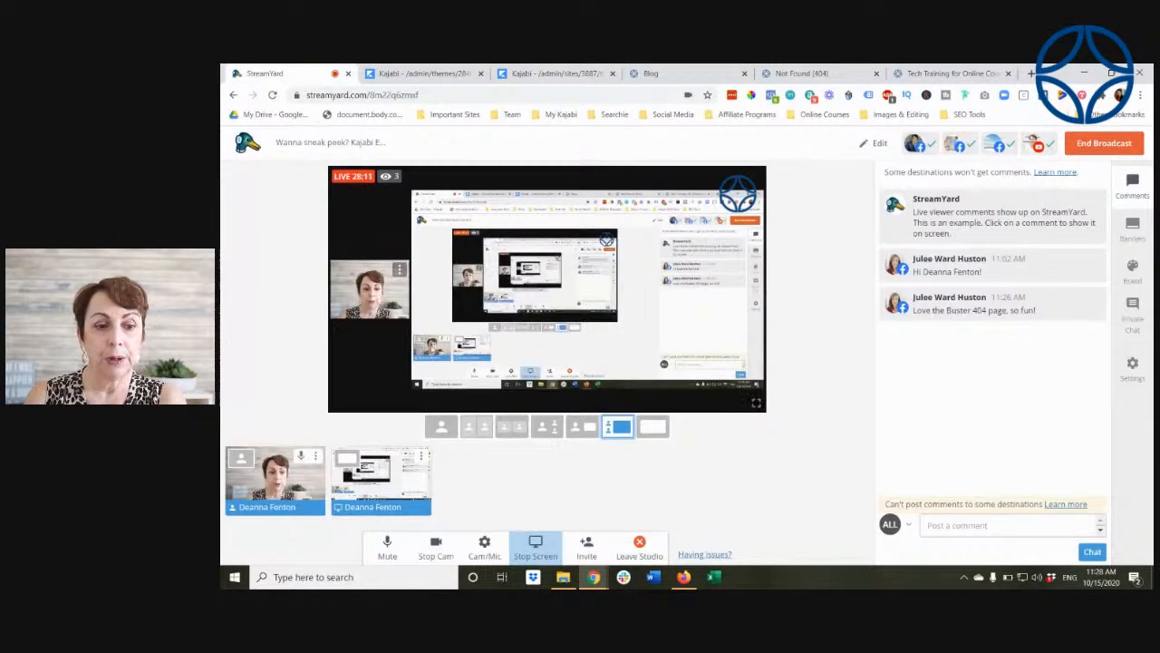